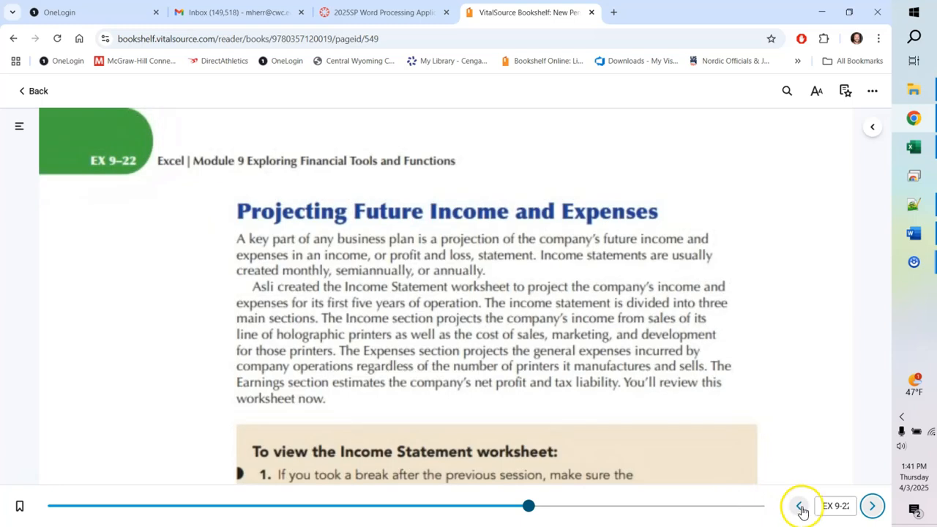
Step: Page back from EX 9-22 to the Session 9.2 Visual Overview on EX 9-20
click(799, 506)
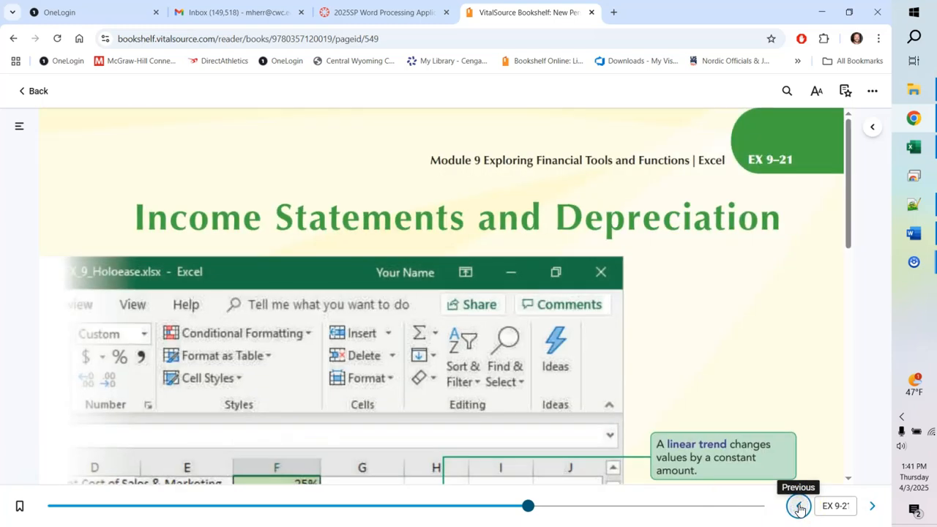
click(798, 506)
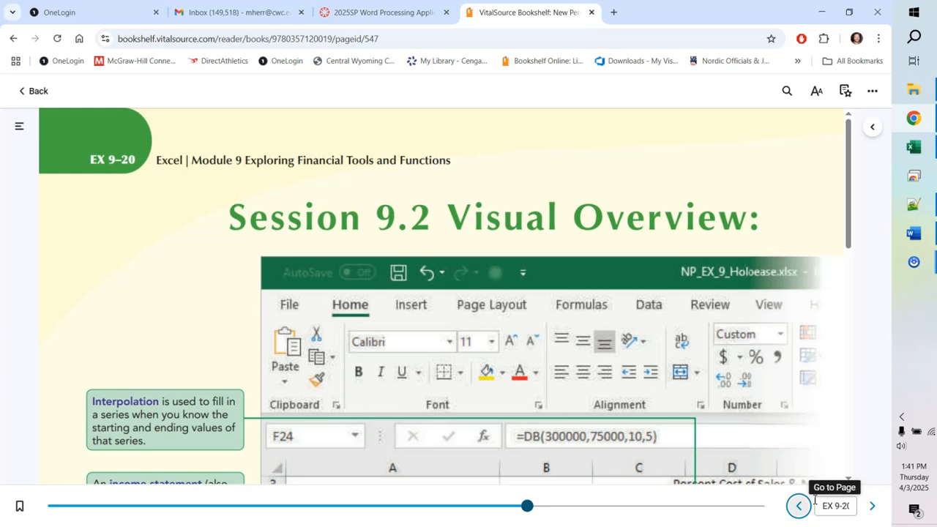
click(913, 151)
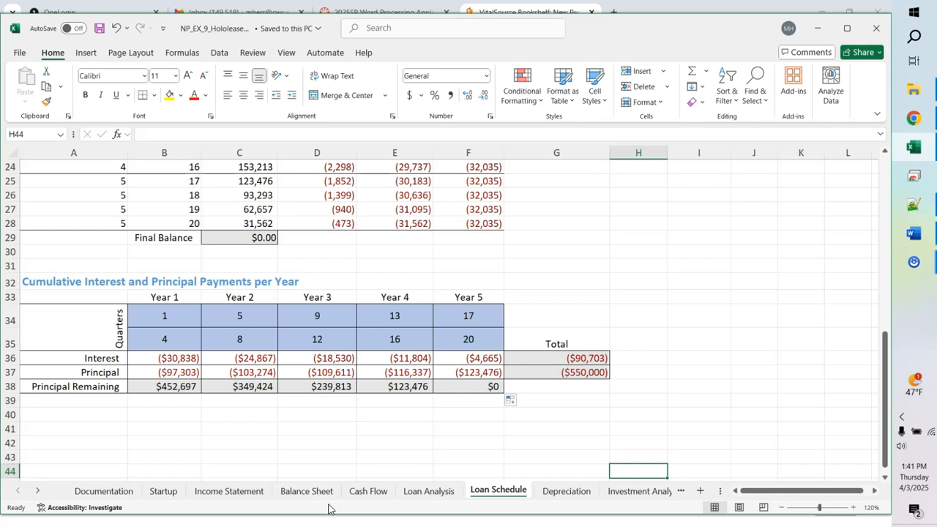
Step: Check the Loan Analysis and Loan Schedule sheets, then return to the Startup sheet
click(425, 494)
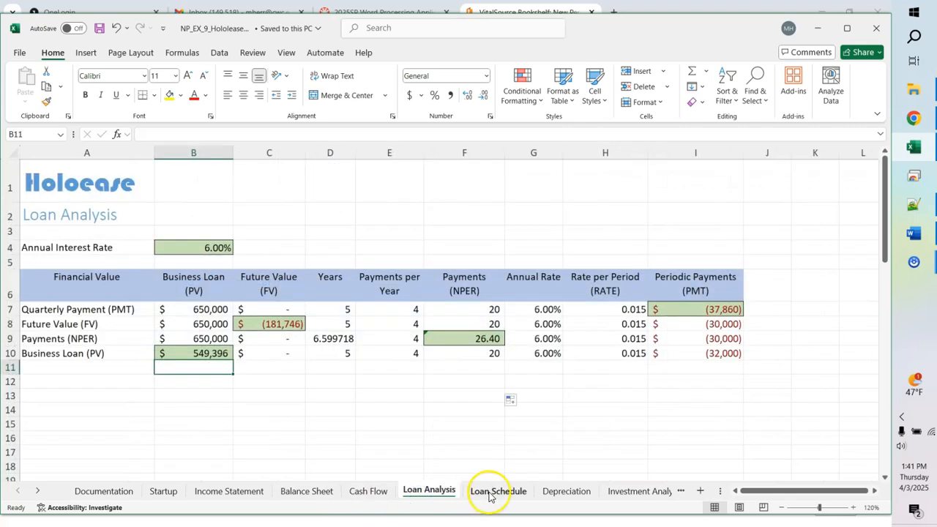
click(487, 494)
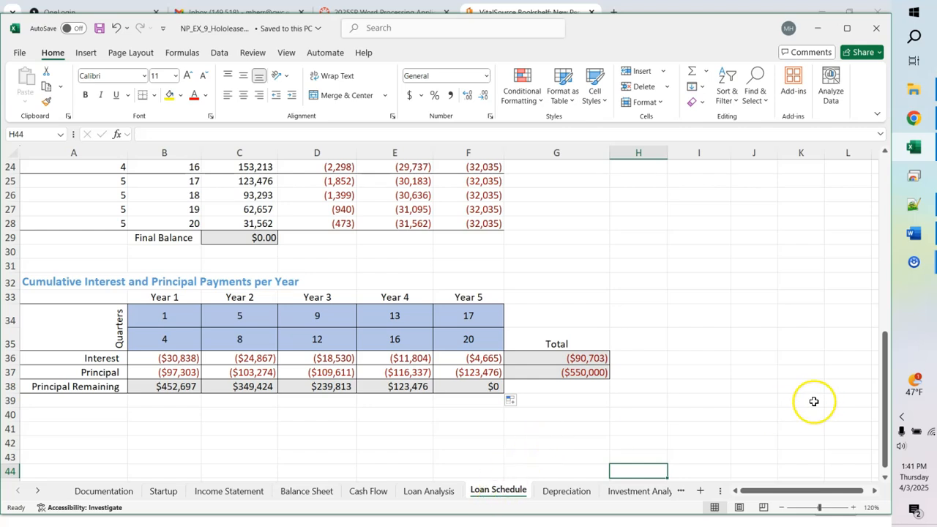
drag(885, 386, 890, 322)
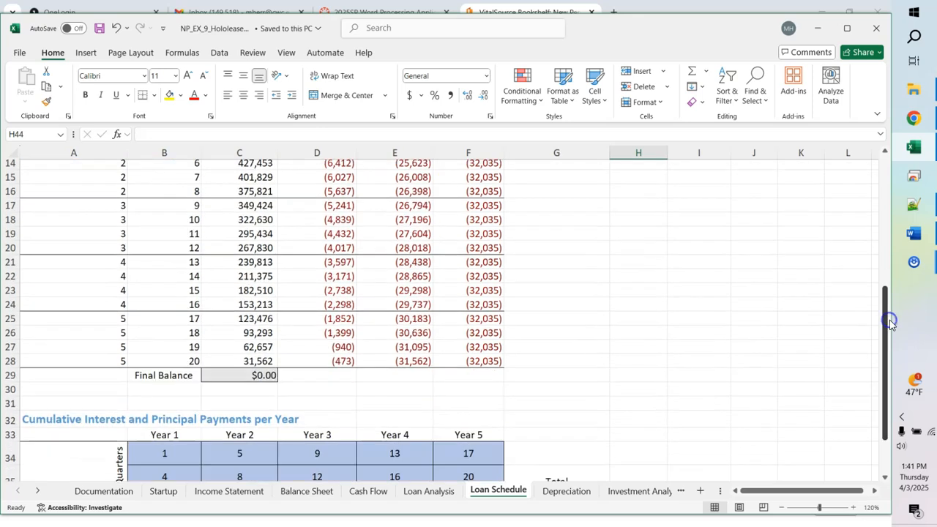
click(164, 492)
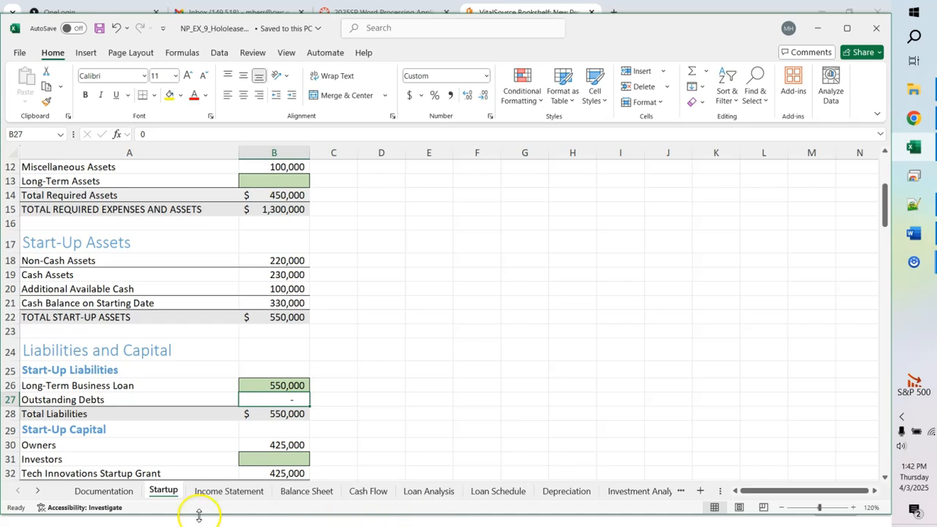
Step: Switch to the Income Statement sheet with its empty Year 1–5 pro forma rows
click(217, 492)
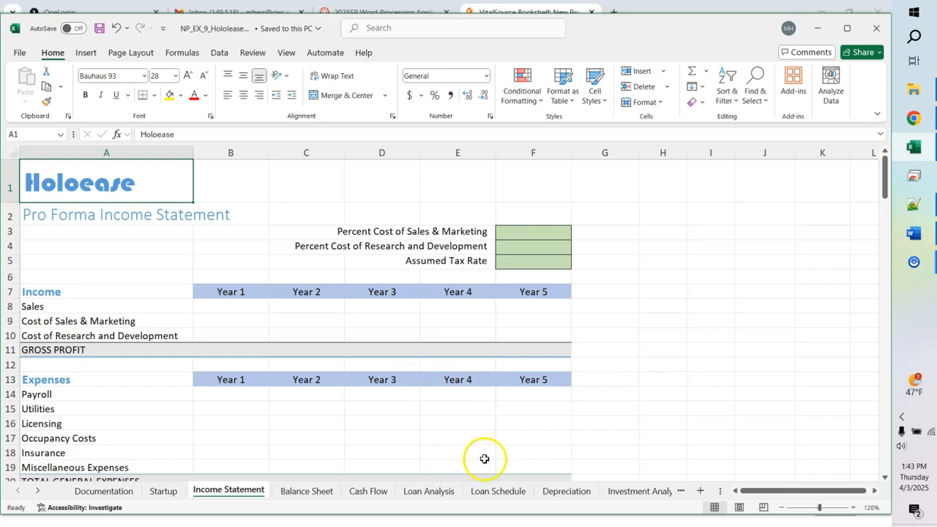
Step: Enter Sales of 1,000,000 in B8 and 2,500,000 in F8, then select B8:F8
click(236, 315)
key(Up)
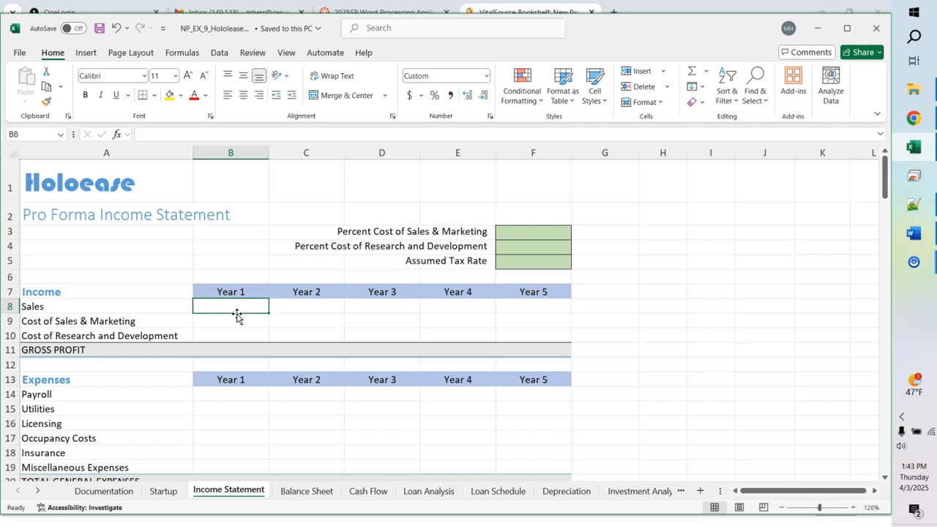
text(1)
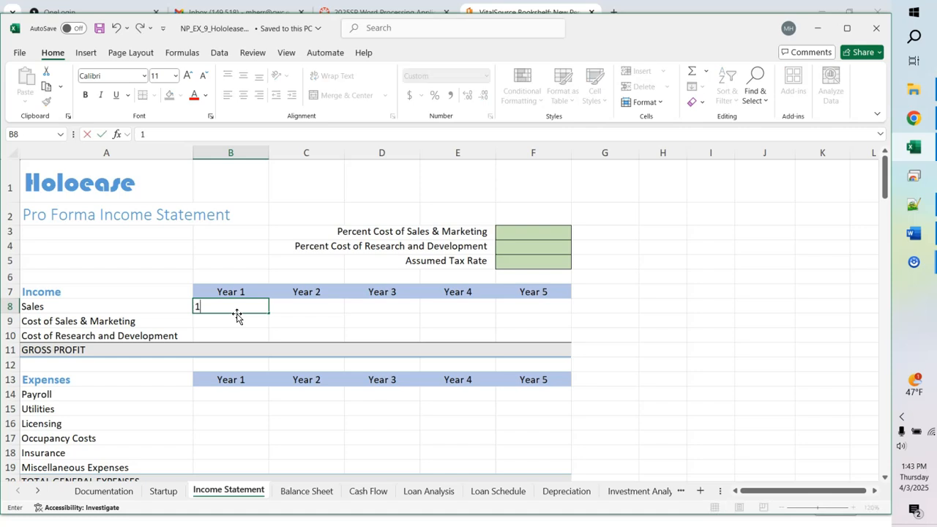
text(000000)
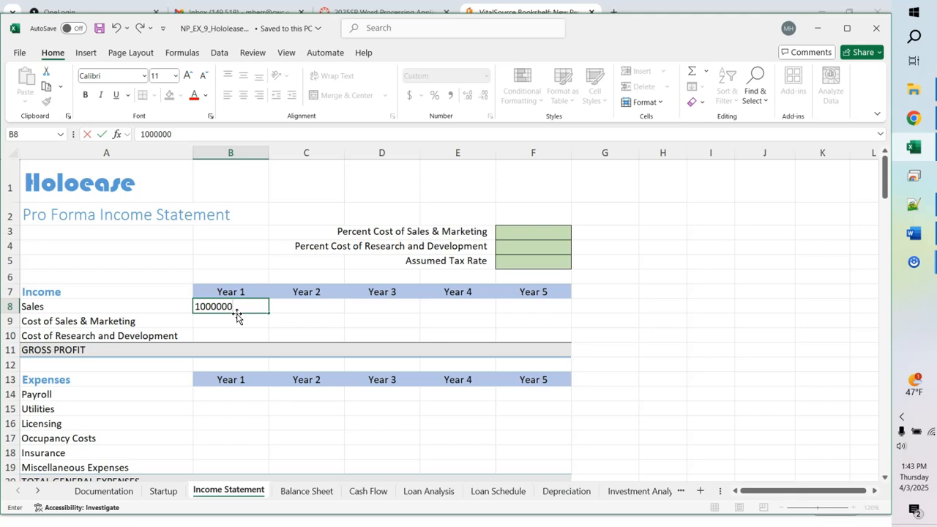
click(532, 308)
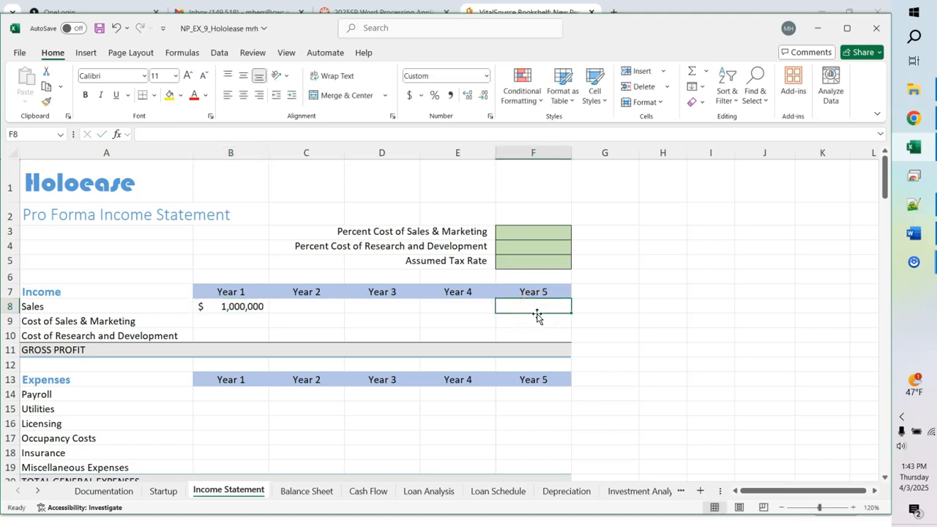
text(25)
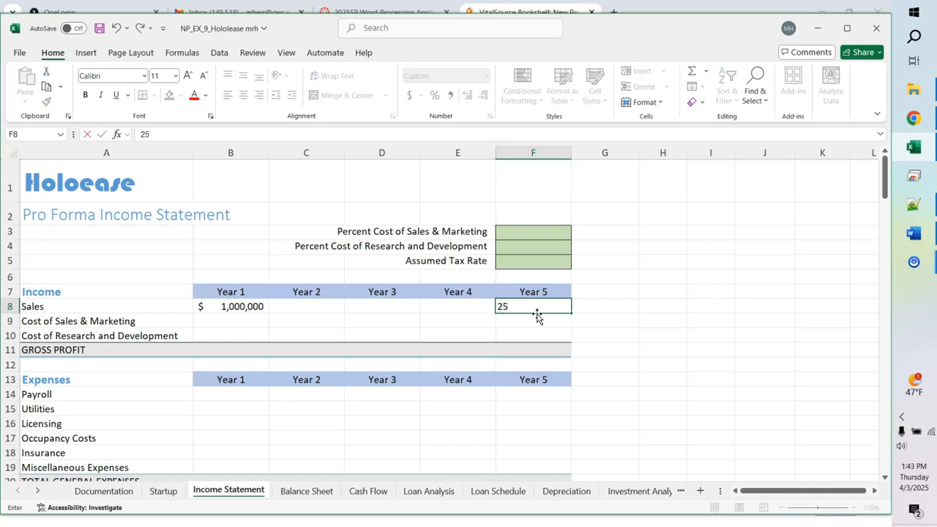
text(00000)
click(233, 308)
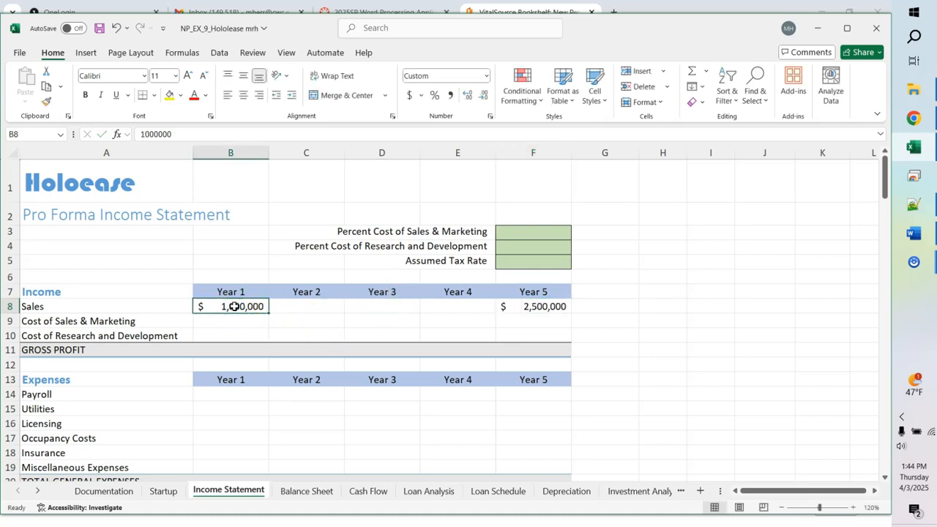
drag(233, 307, 508, 307)
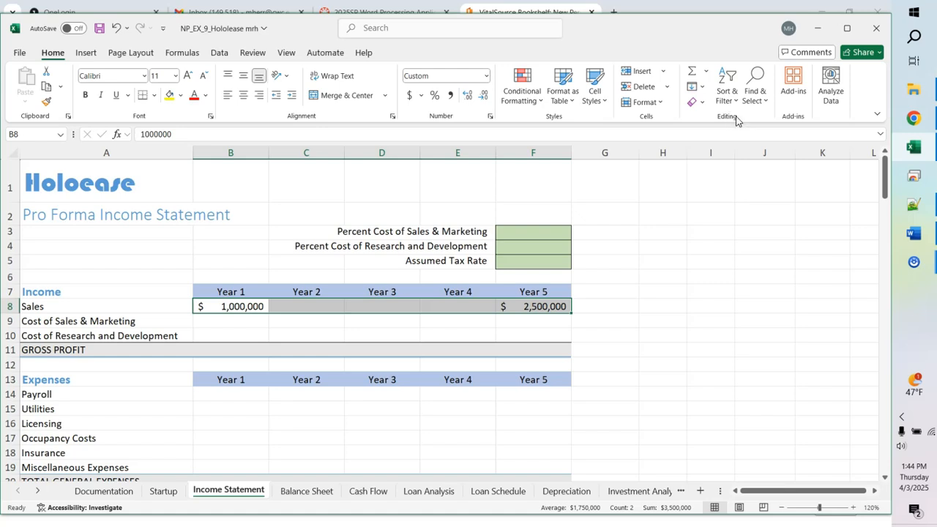
Step: Fill B8:F8 as a linear trend series, giving 1,375,000, 1,750,000 and 2,125,000
click(701, 88)
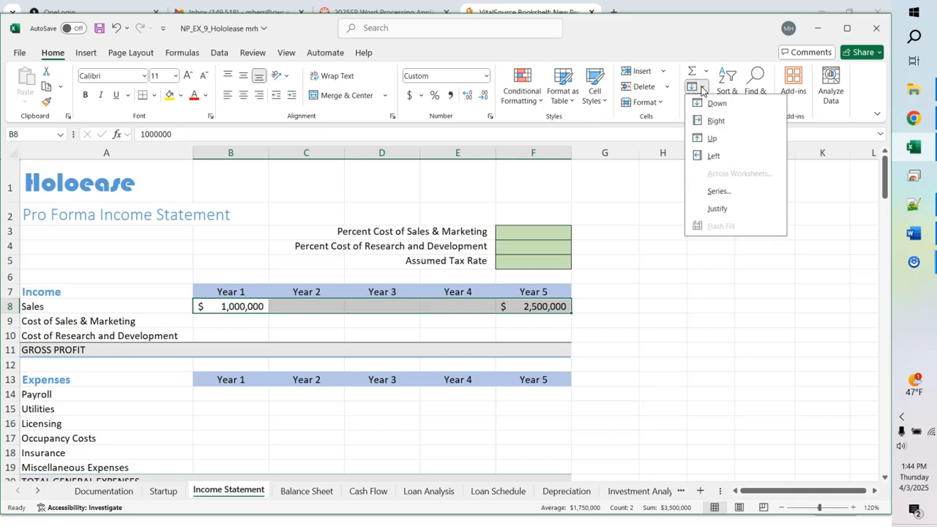
click(718, 191)
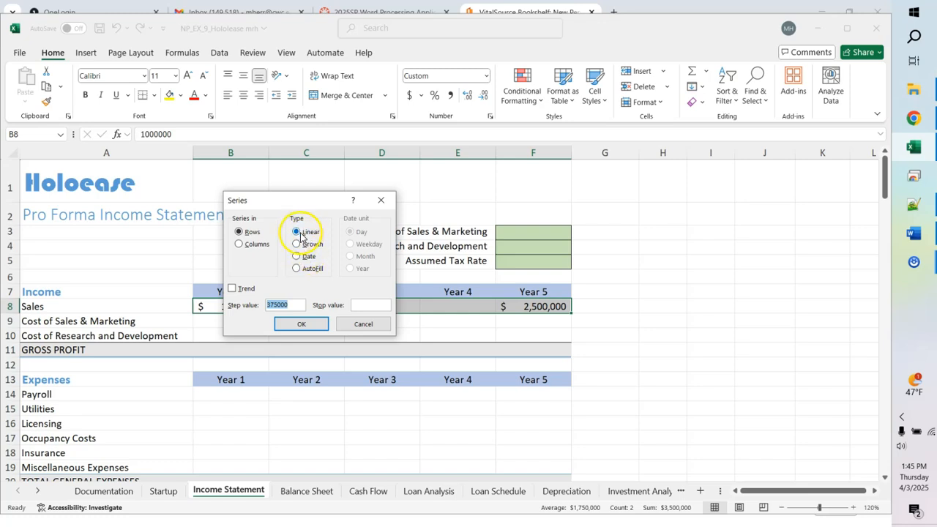
click(231, 290)
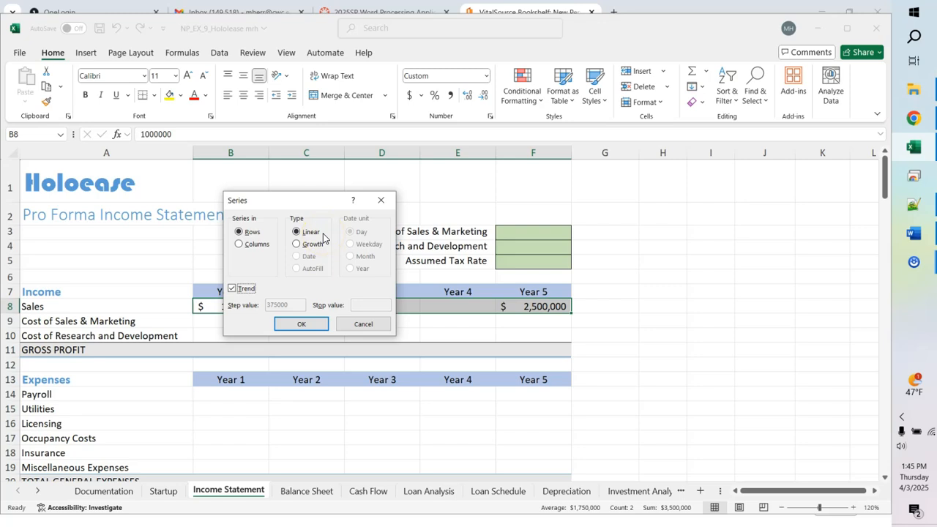
click(301, 326)
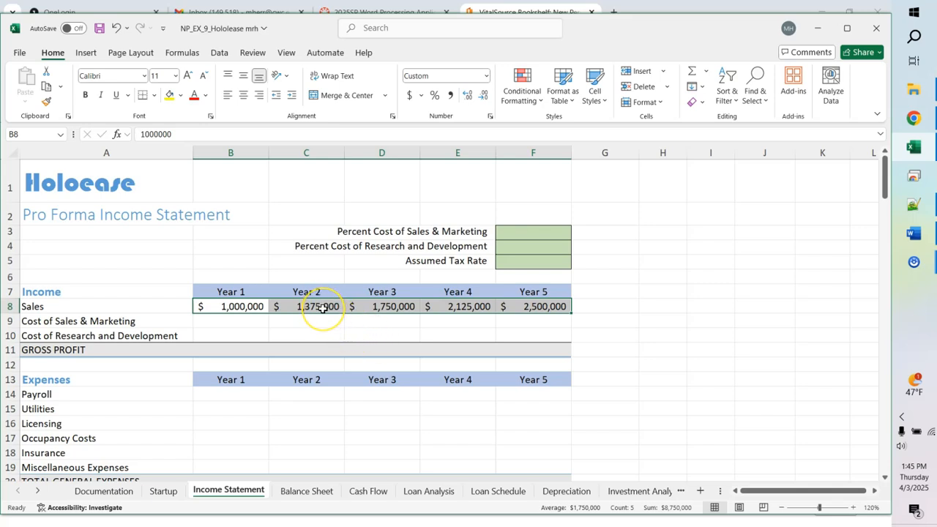
Step: Toggle the formula view on and back off to inspect the Sales cells
key(ctrl+grave)
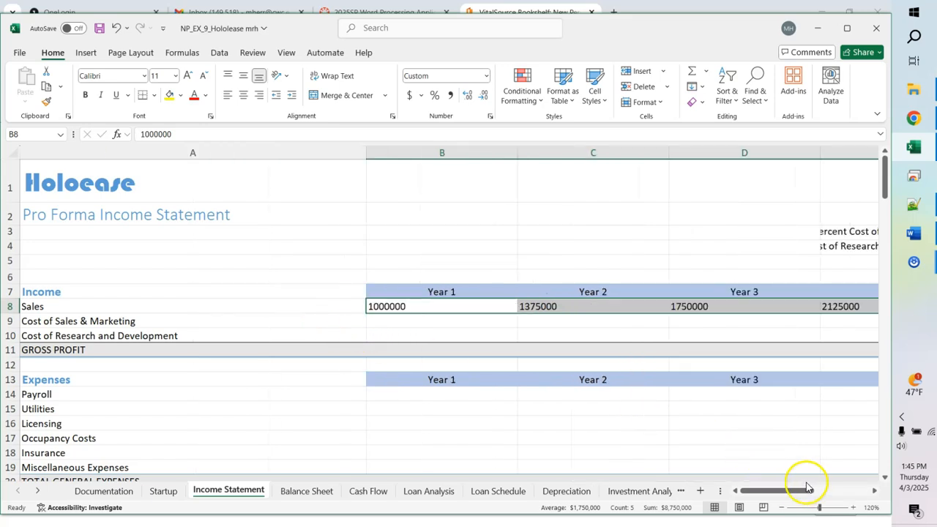
drag(803, 493, 828, 485)
key(ctrl+grave)
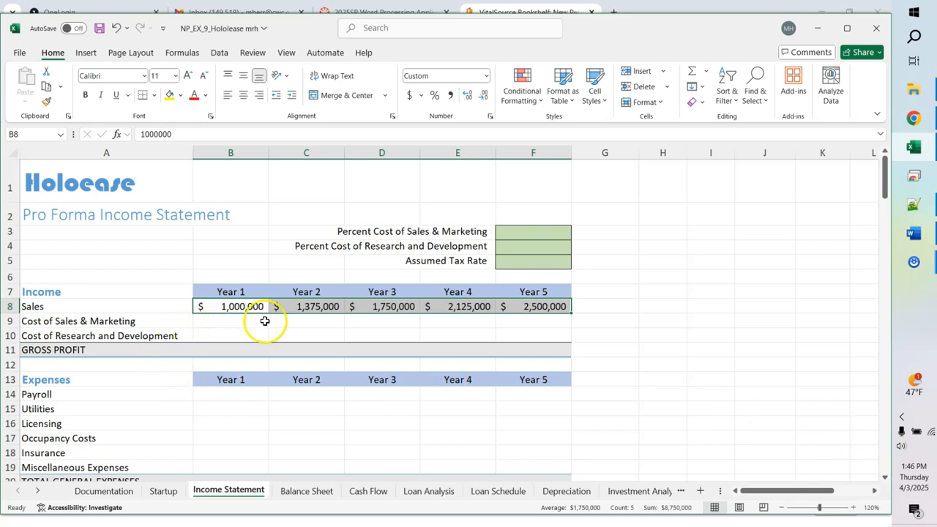
Step: Clear the Year 2–4 Sales in C8:E8 and reselect B8:F8
click(296, 313)
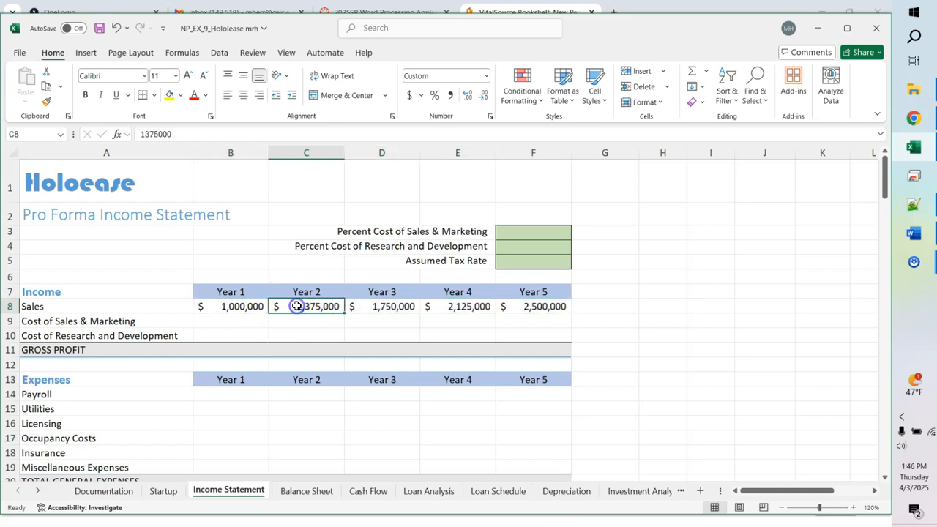
shift+click(453, 306)
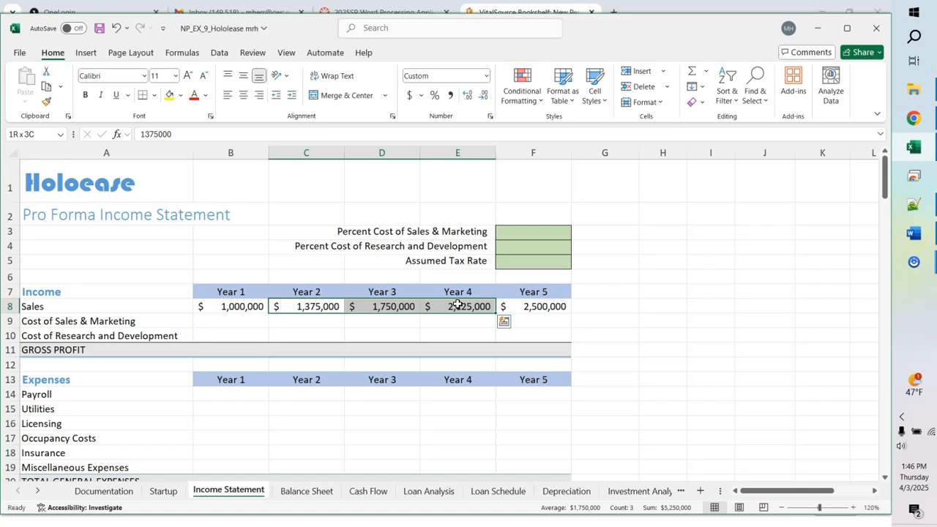
key(Delete)
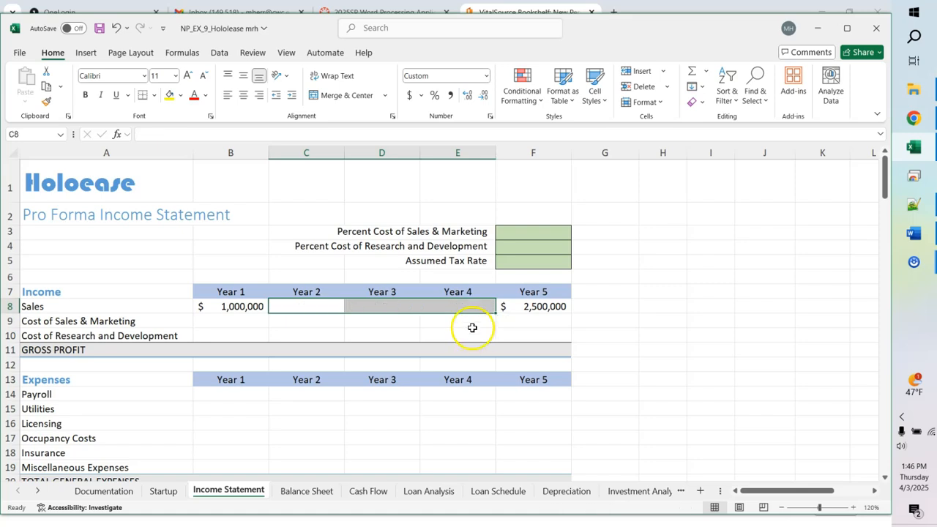
drag(243, 308, 511, 306)
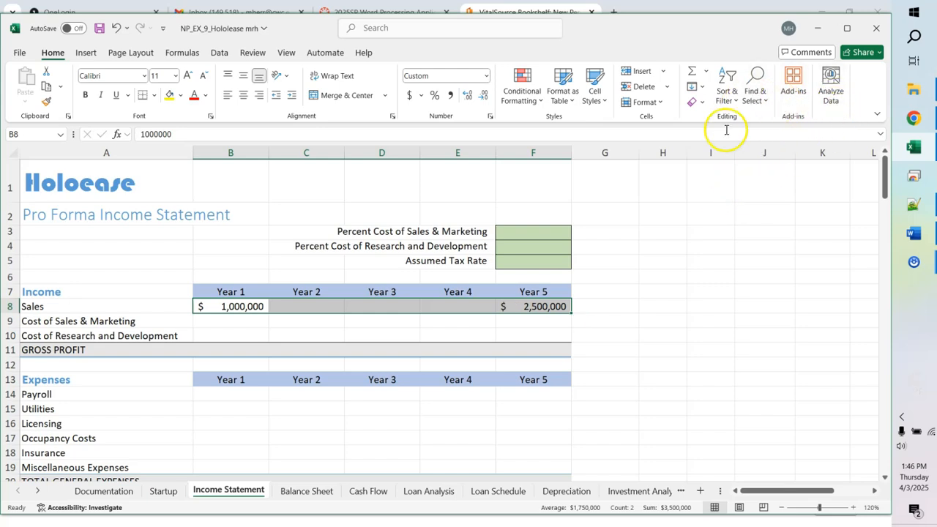
Step: Fill B8:F8 as a row growth trend, giving 1,257,433, 1,581,139 and 1,988,177
click(697, 102)
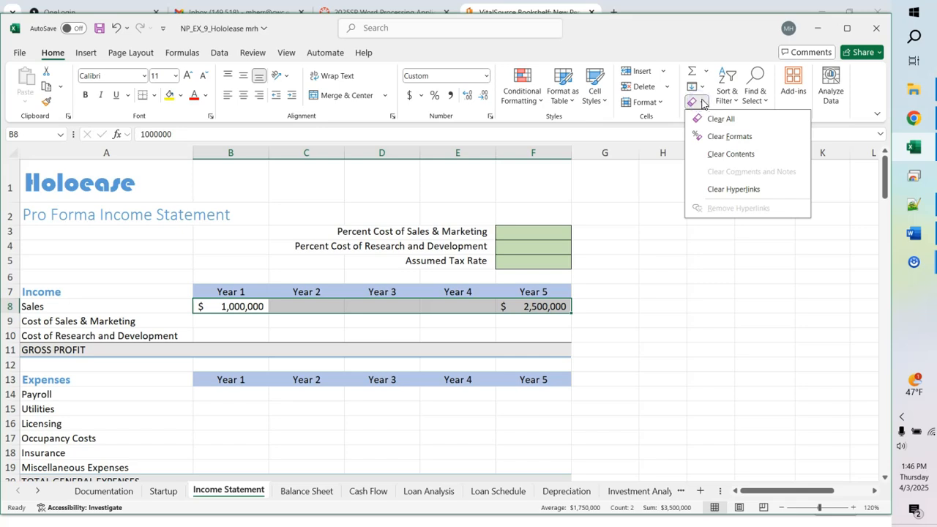
click(701, 87)
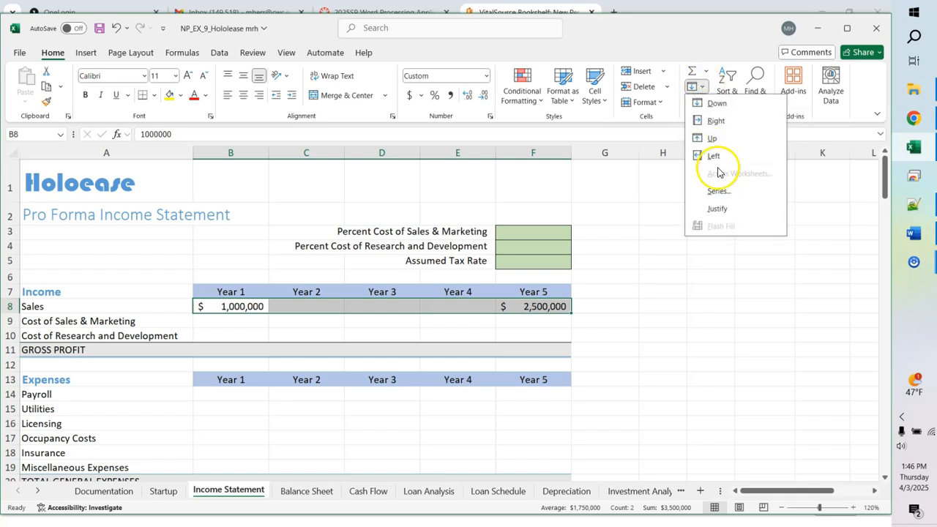
click(719, 191)
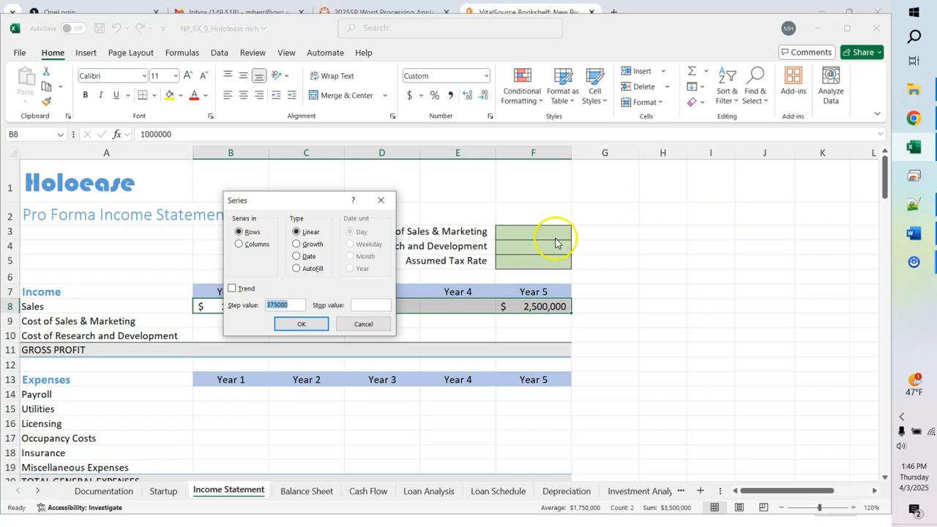
click(297, 245)
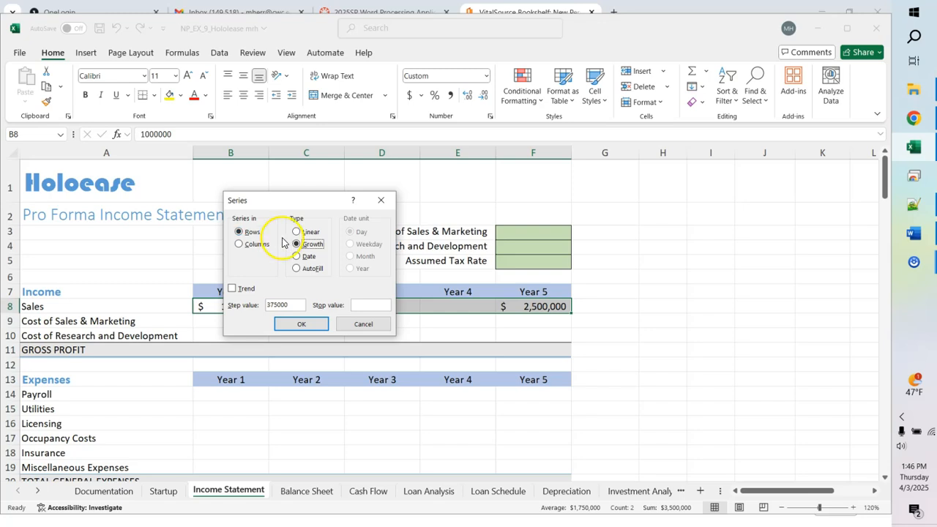
click(232, 289)
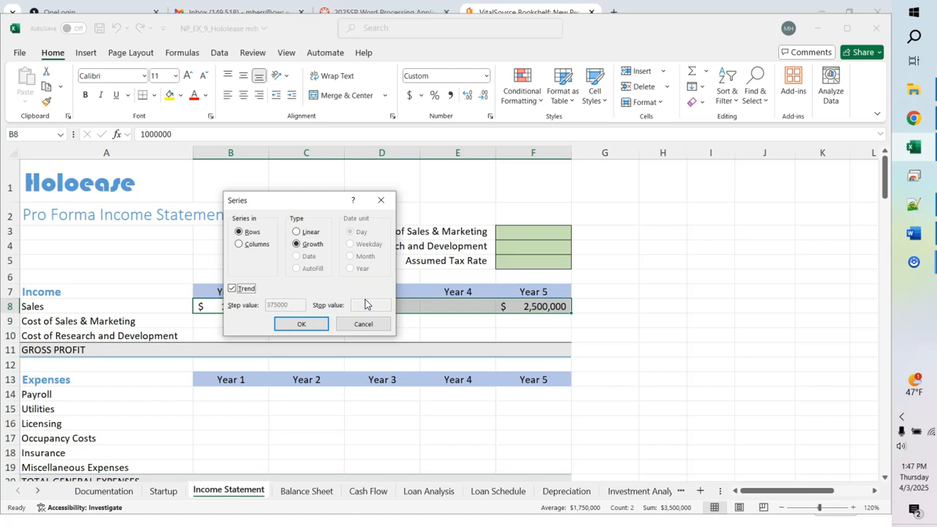
click(307, 326)
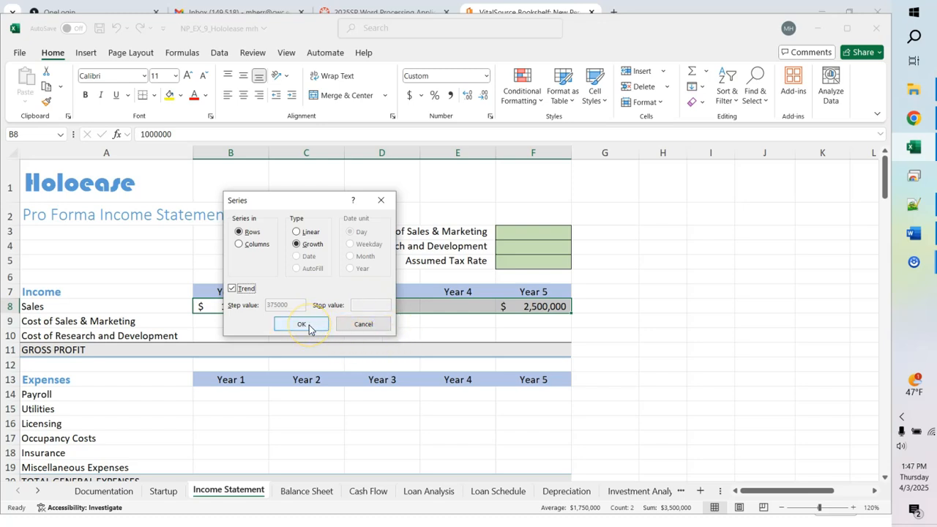
click(308, 327)
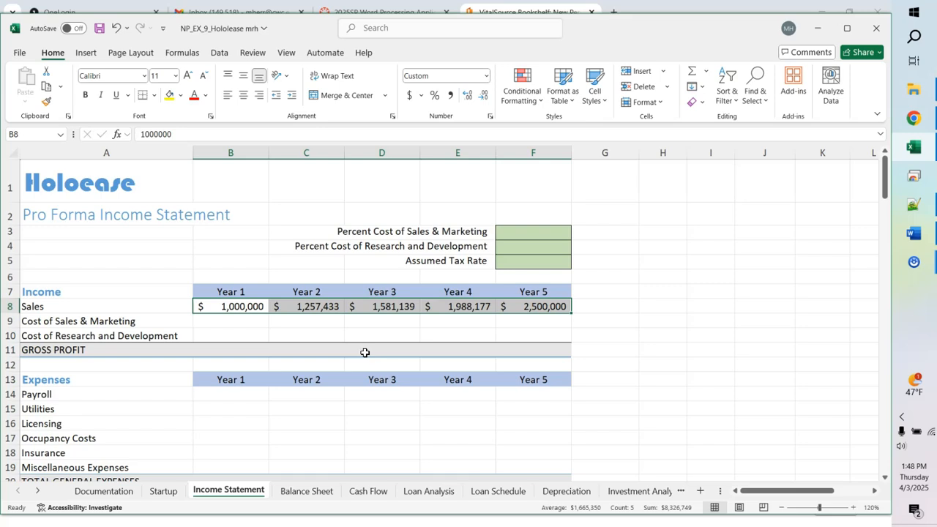
Step: Enter 25 in F3 and 12 in F4 as the marketing and R&D cost rates
click(538, 233)
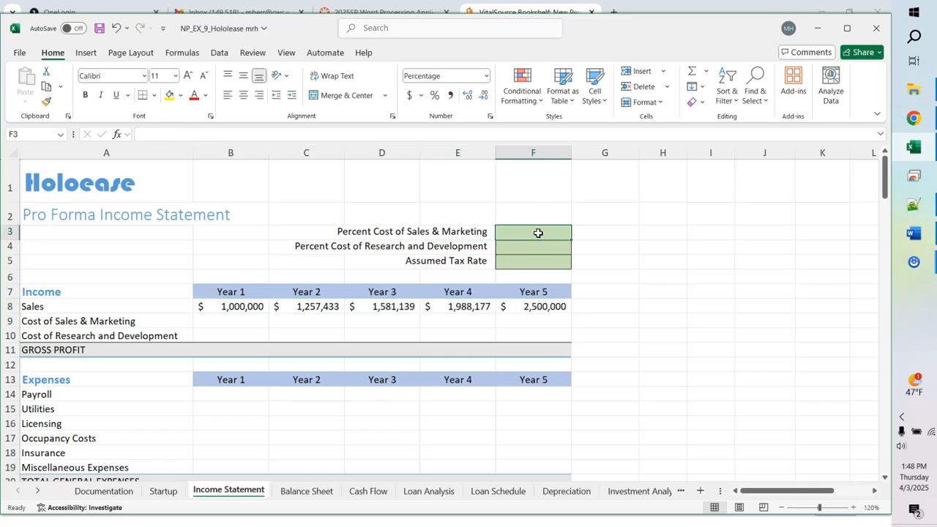
text(25)
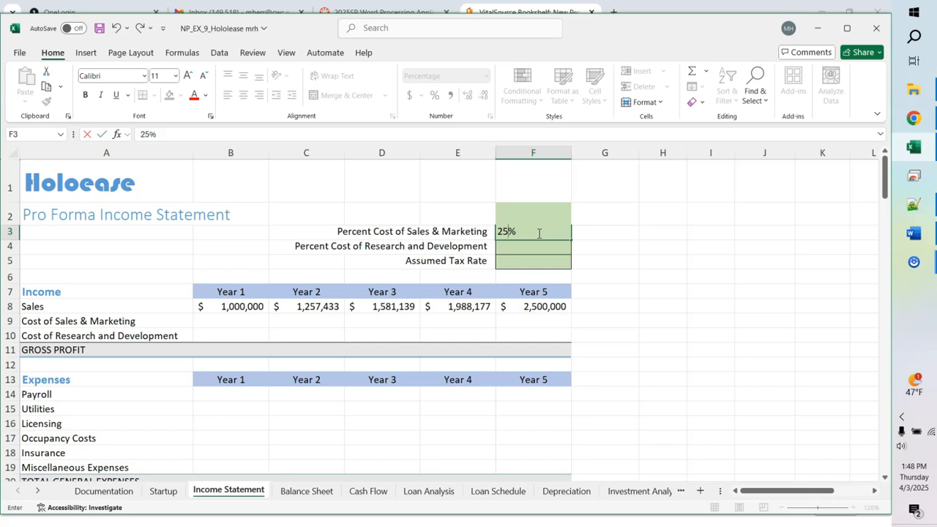
key(Return)
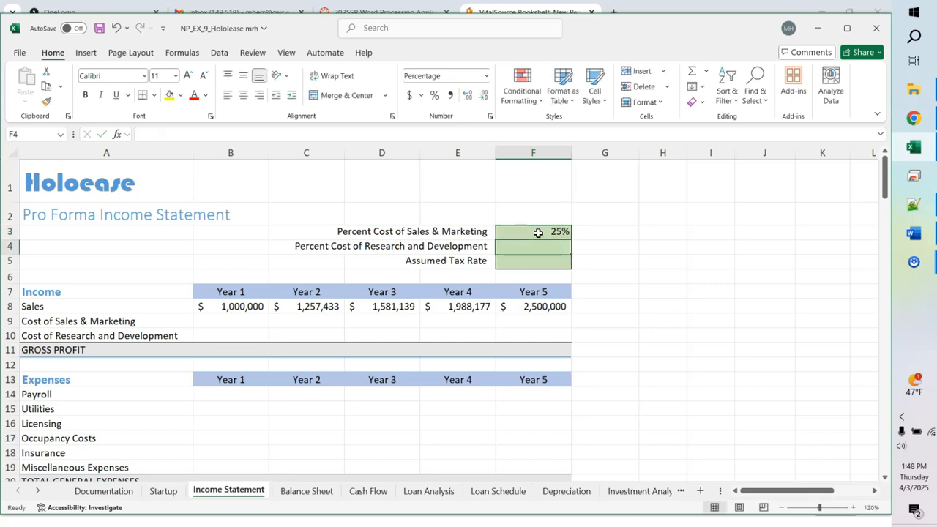
text(12)
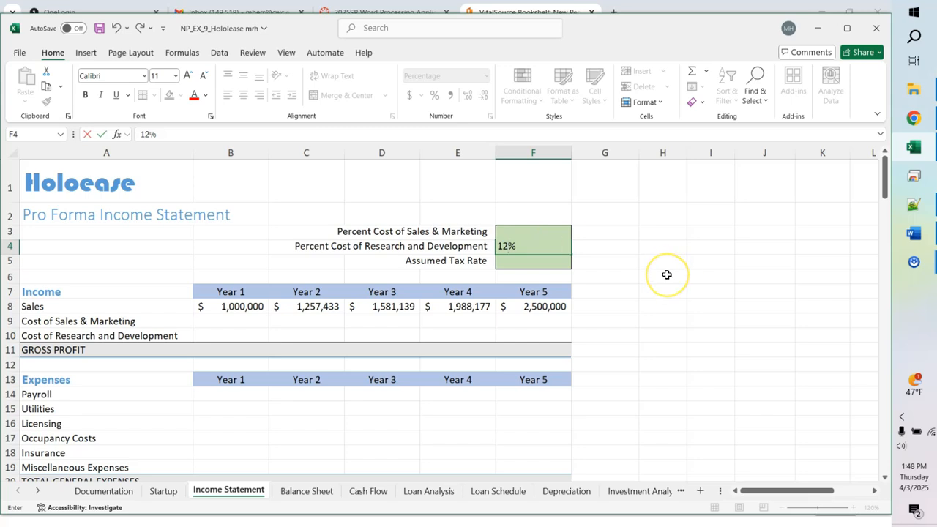
key(Return)
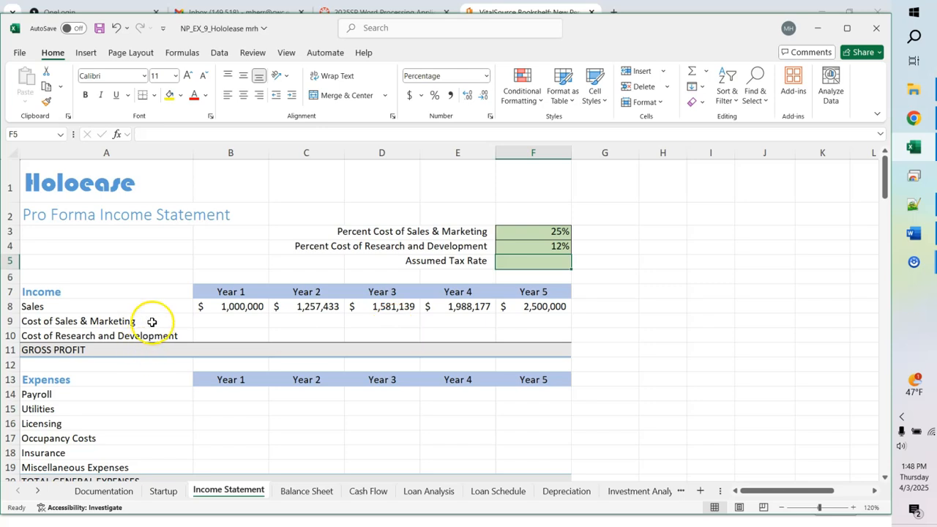
Step: Enter =B8*$F$3 in B9 for Year 1 Cost of Sales & Marketing (250,000)
click(230, 320)
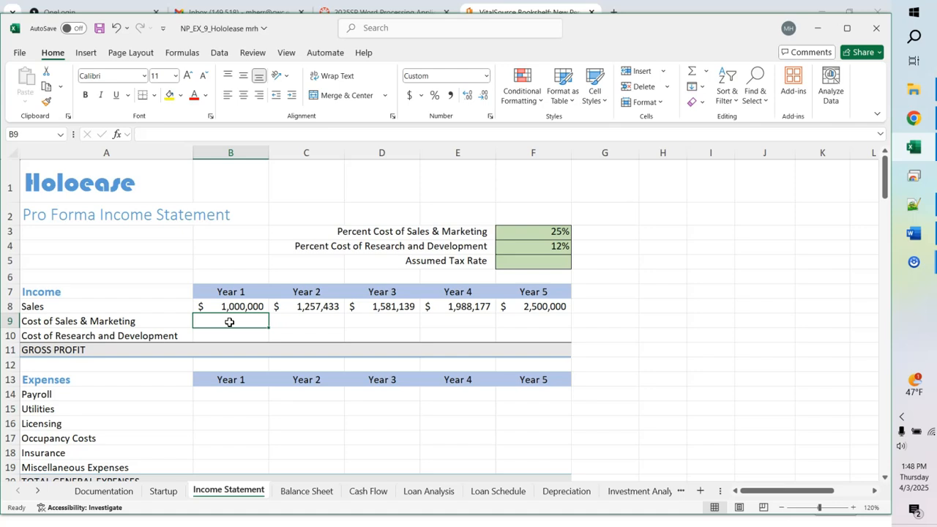
text(=)
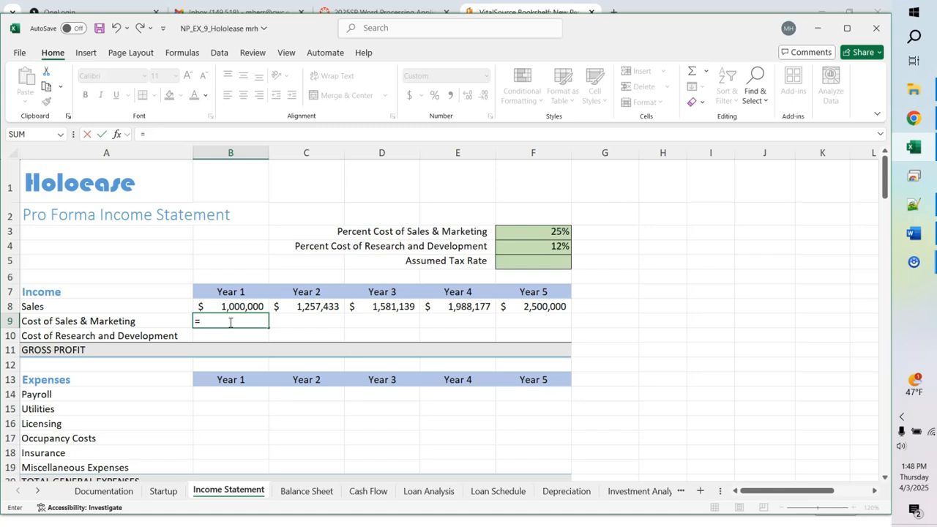
text(b8)
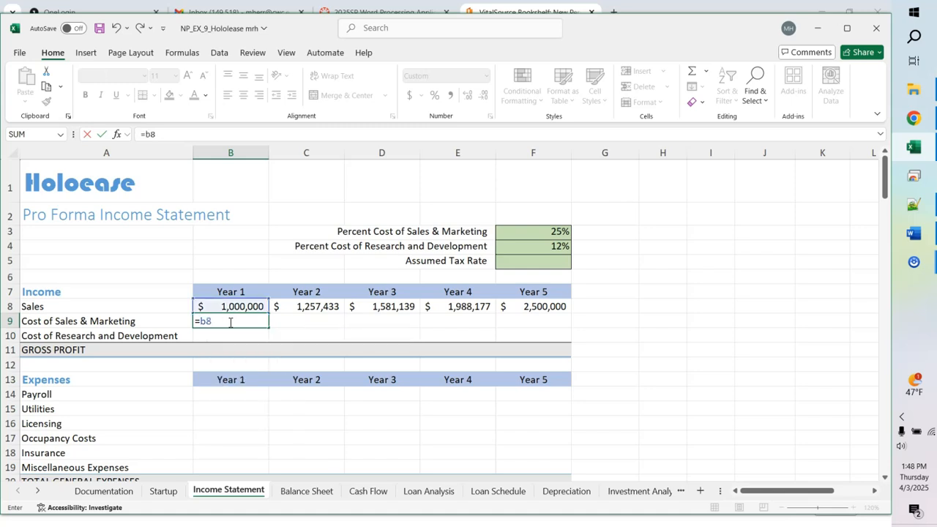
text(*f3)
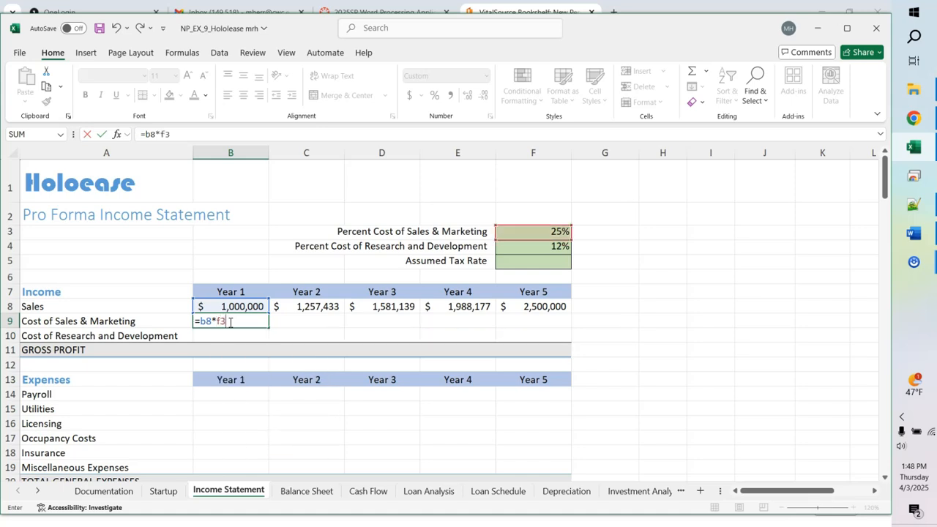
click(220, 322)
key(F4)
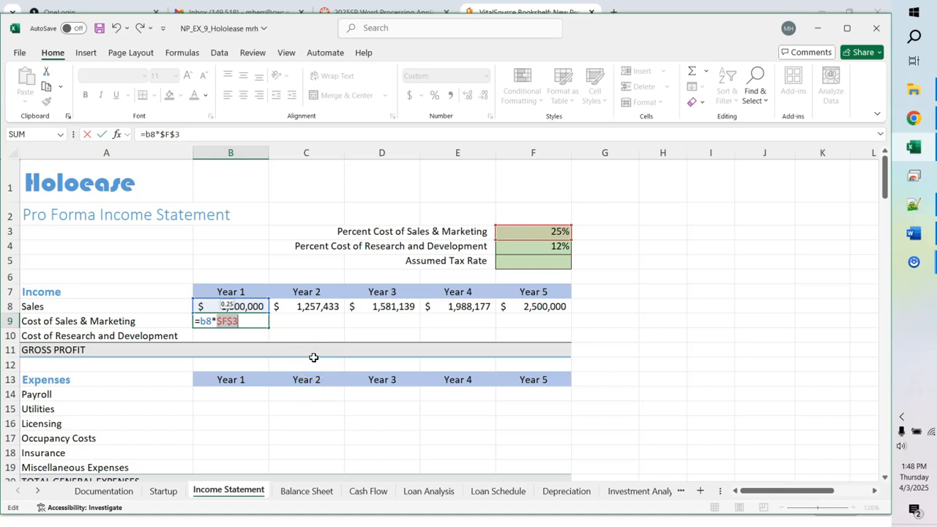
key(Return)
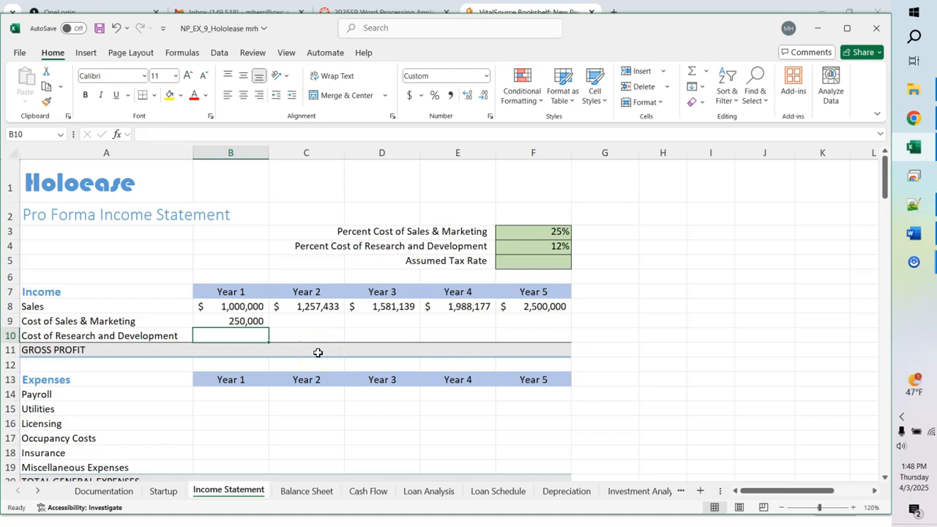
Step: Enter =B8*$F$4 in B10 for Year 1 Research and Development cost (120,000)
click(319, 321)
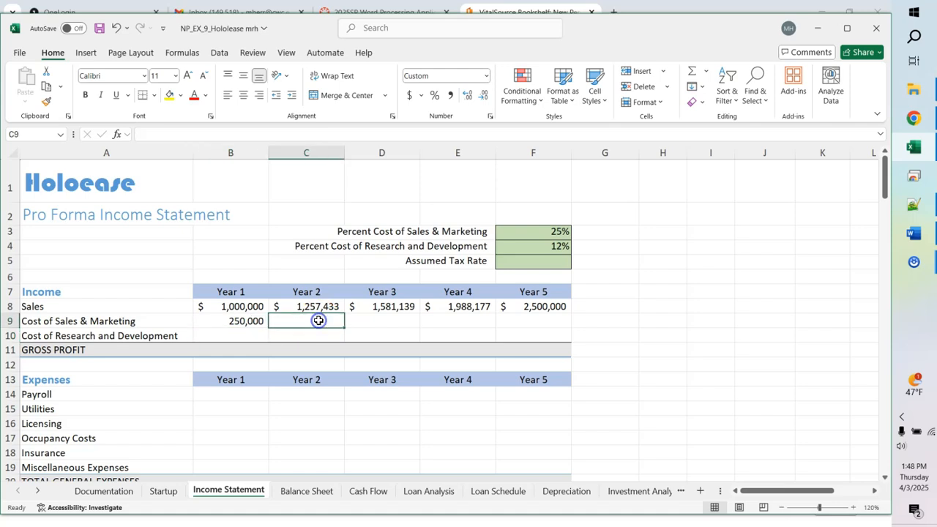
click(239, 331)
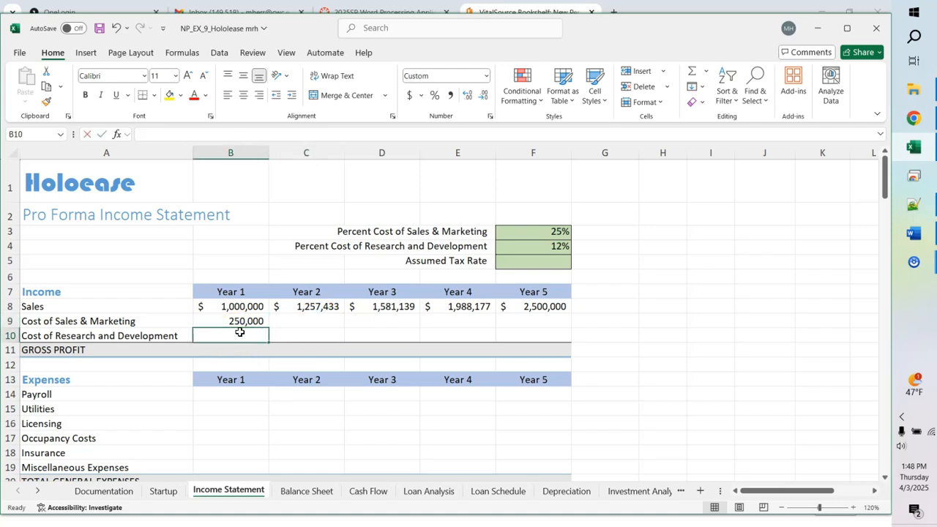
text(=b8)
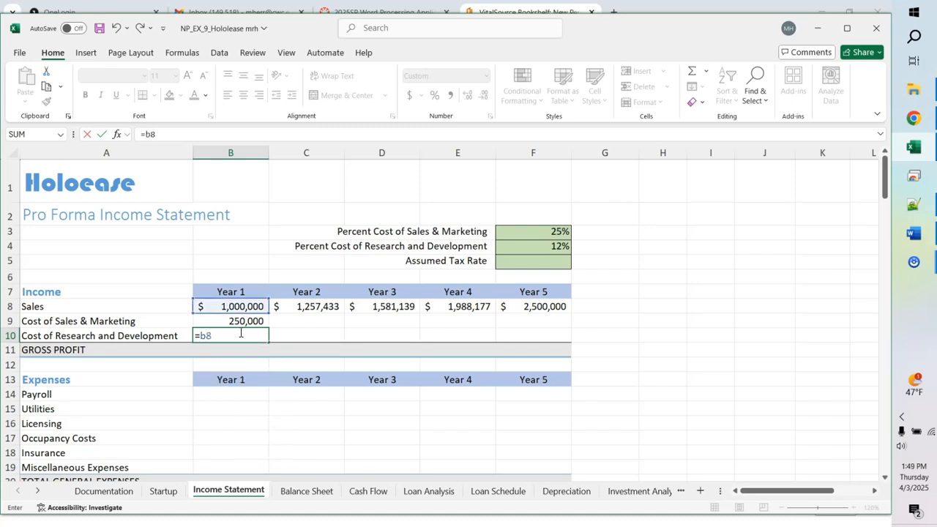
text(*f4)
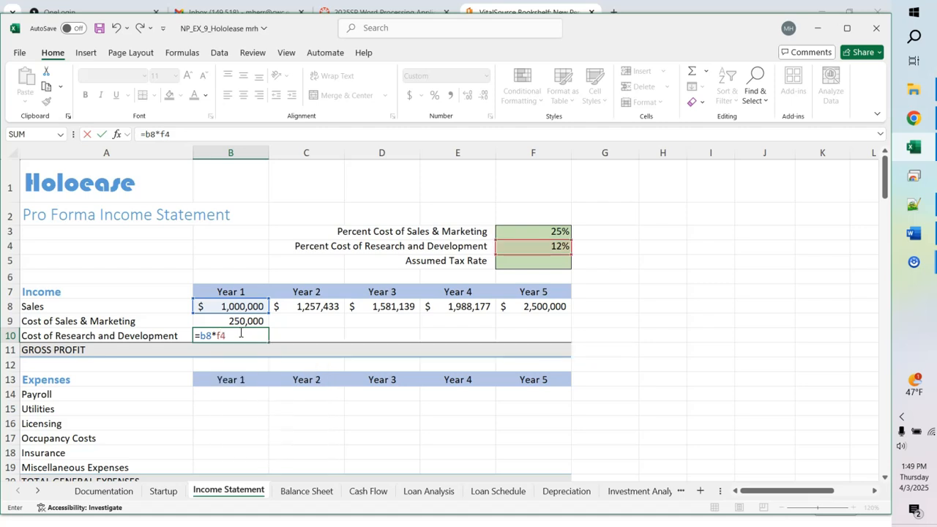
double_click(220, 335)
key(F4)
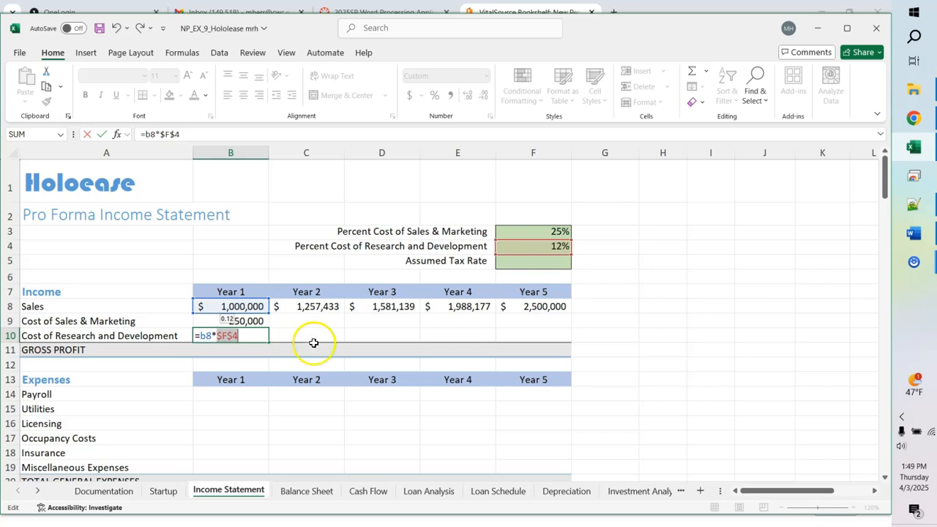
click(248, 352)
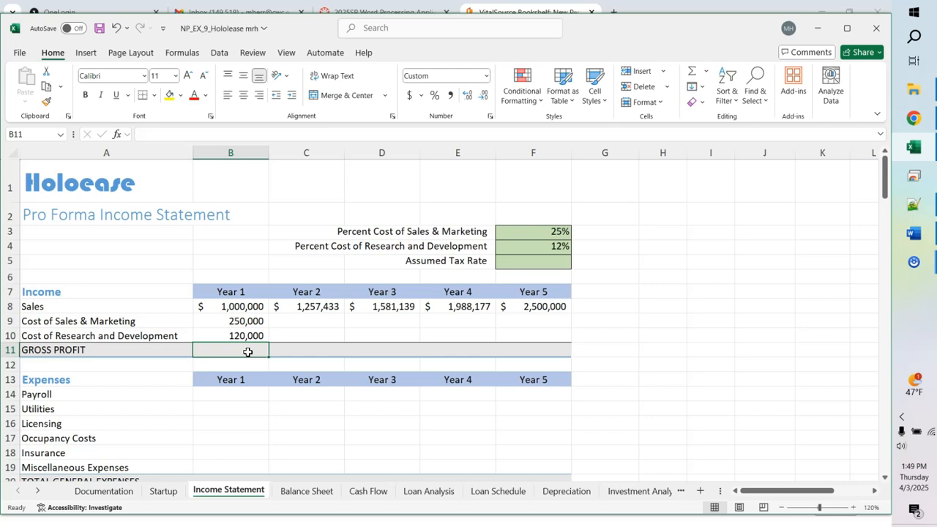
Step: Enter =B8-(B9+B10) in B11 so Year 1 Gross Profit shows 630,000
text(=b8)
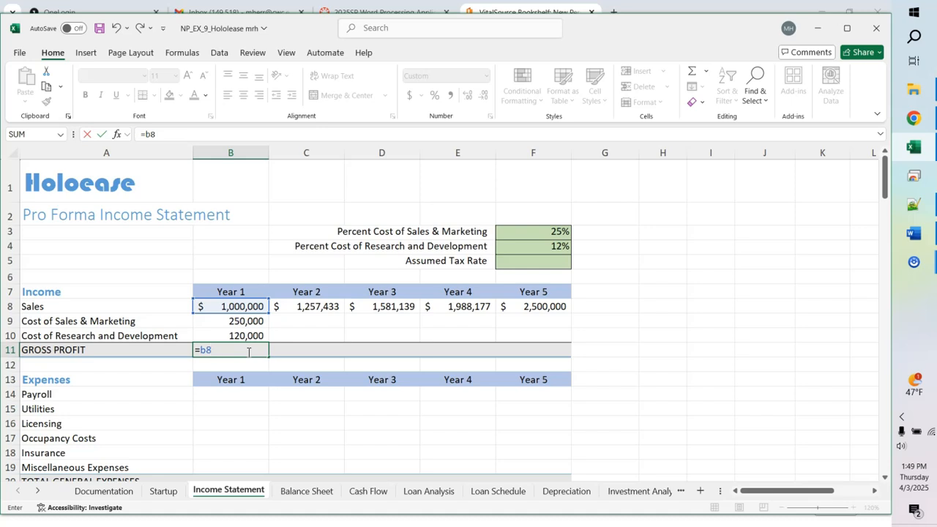
text(-(b9)
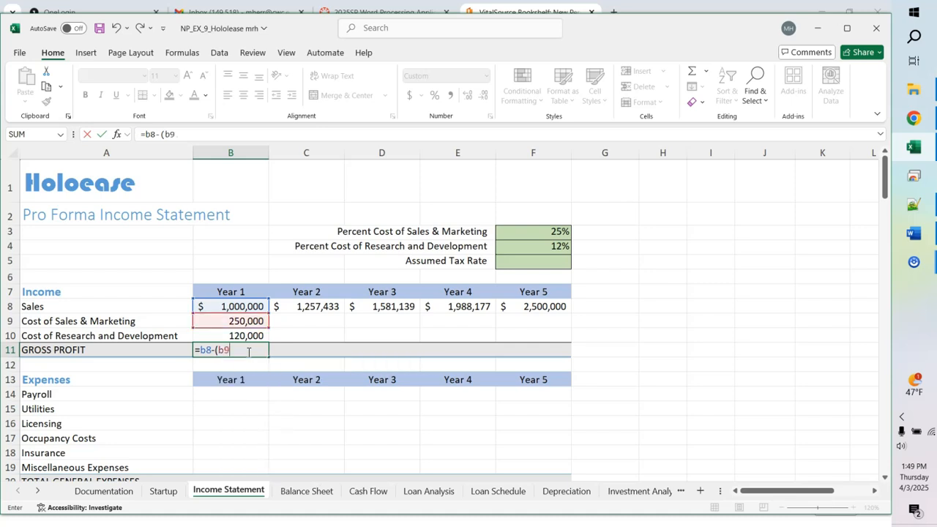
text(+b10)
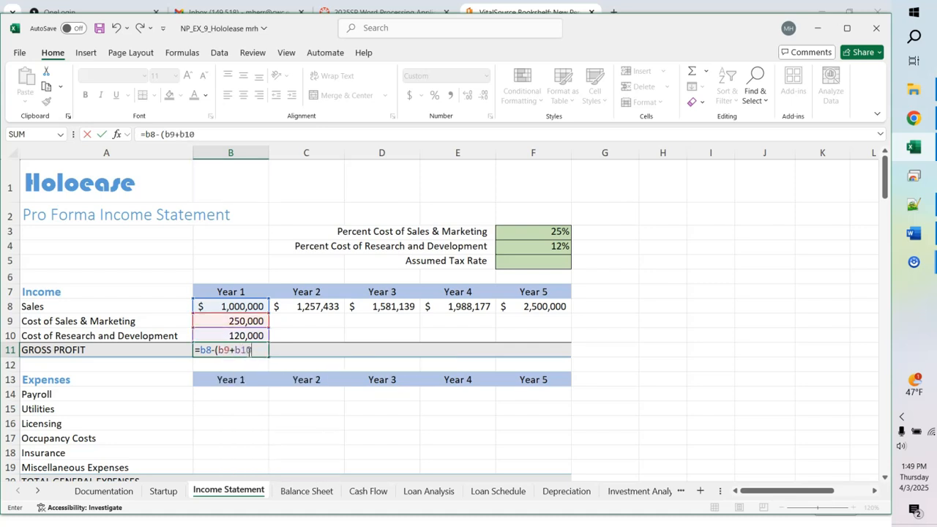
text())
key(Return)
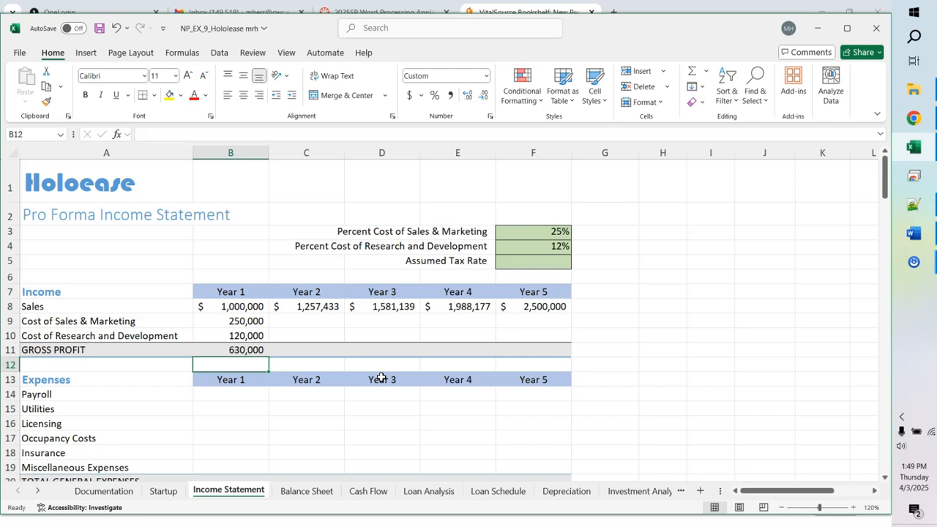
Step: Check the B9 and B10 cost formulas, then change the R&D rate in F4 to 15%
click(243, 335)
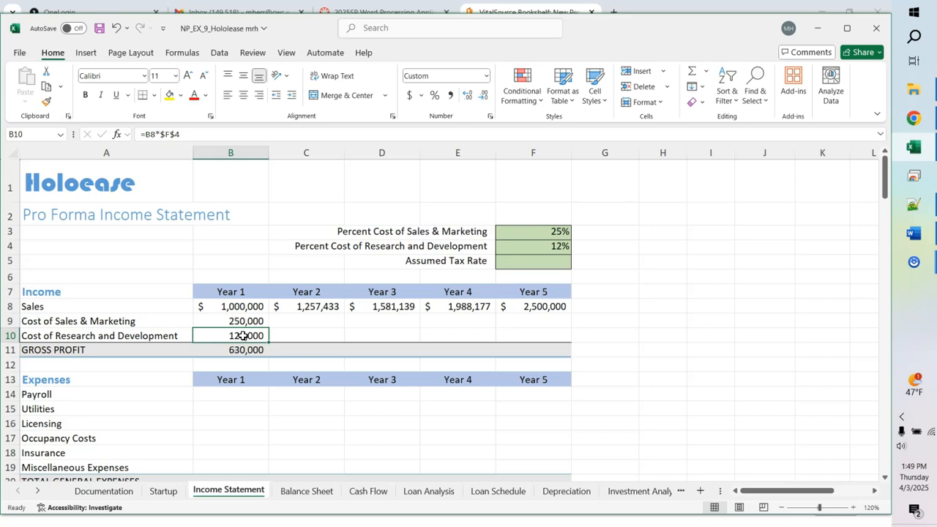
click(233, 321)
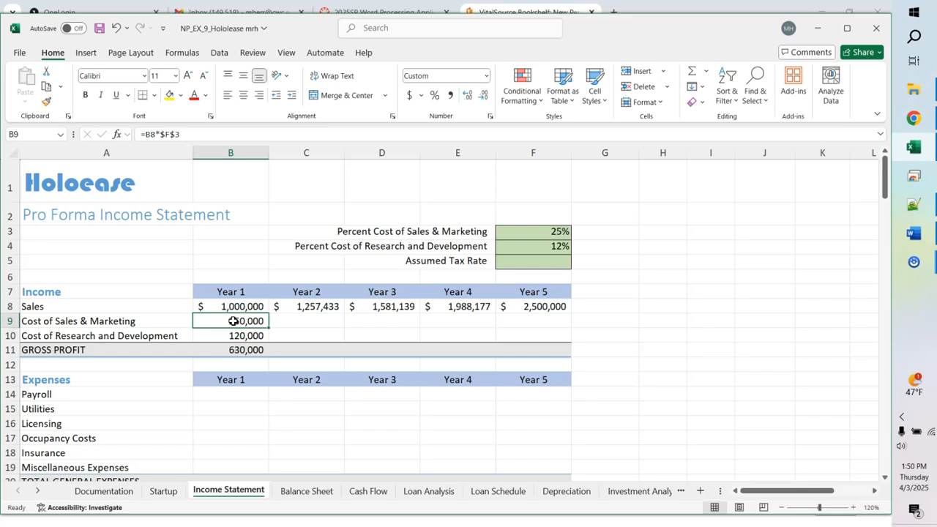
key(Down)
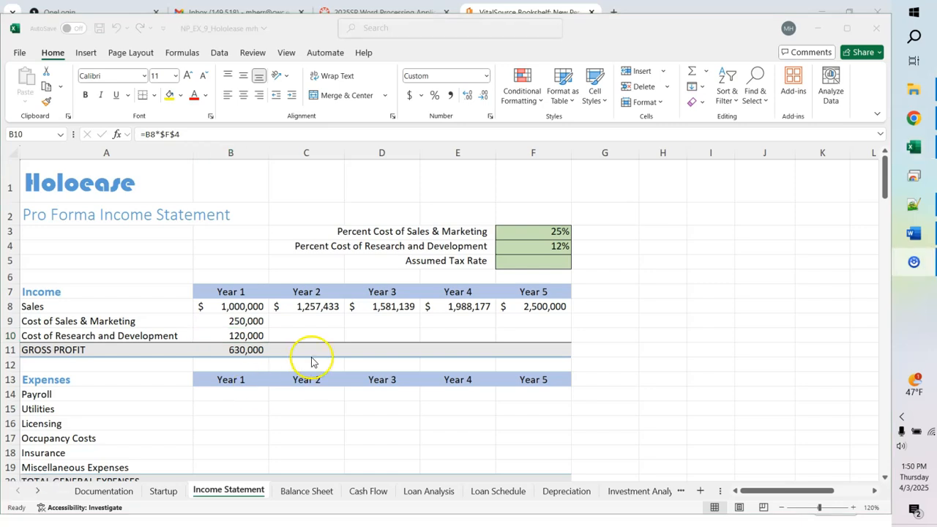
click(553, 244)
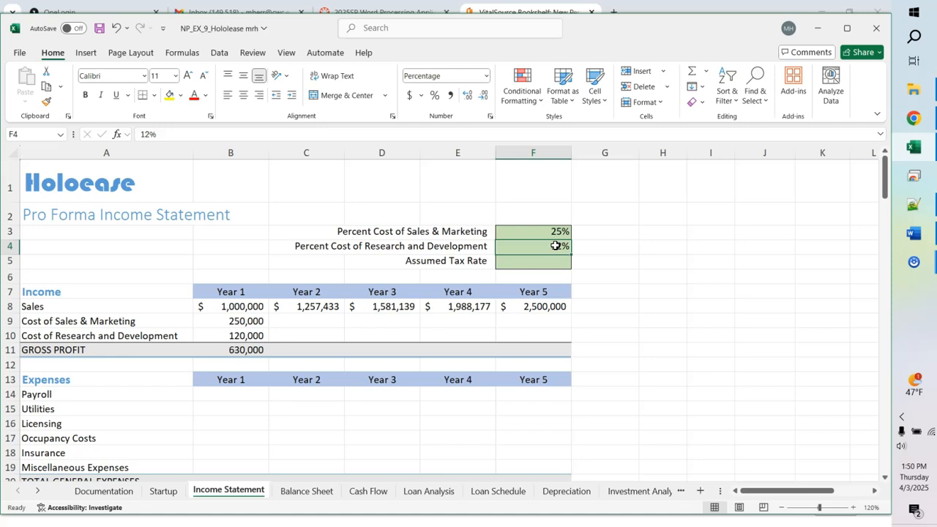
text(15)
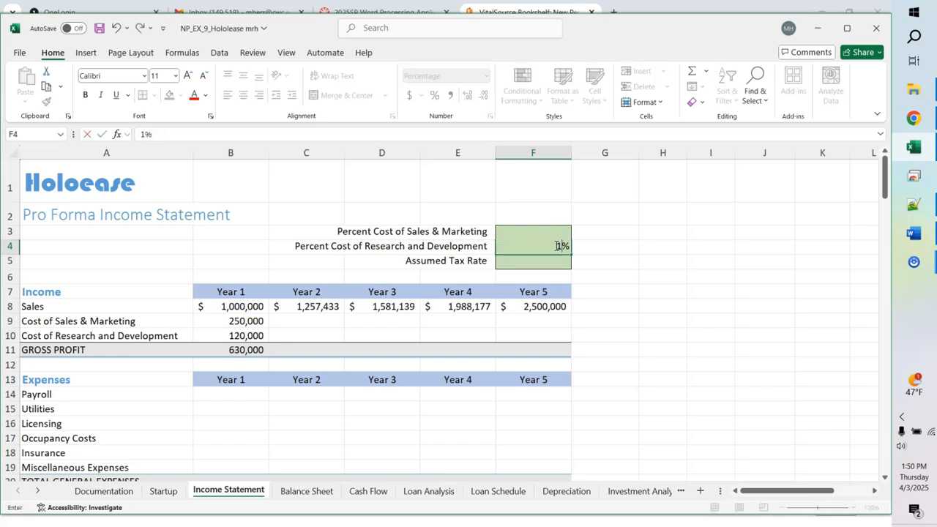
key(Return)
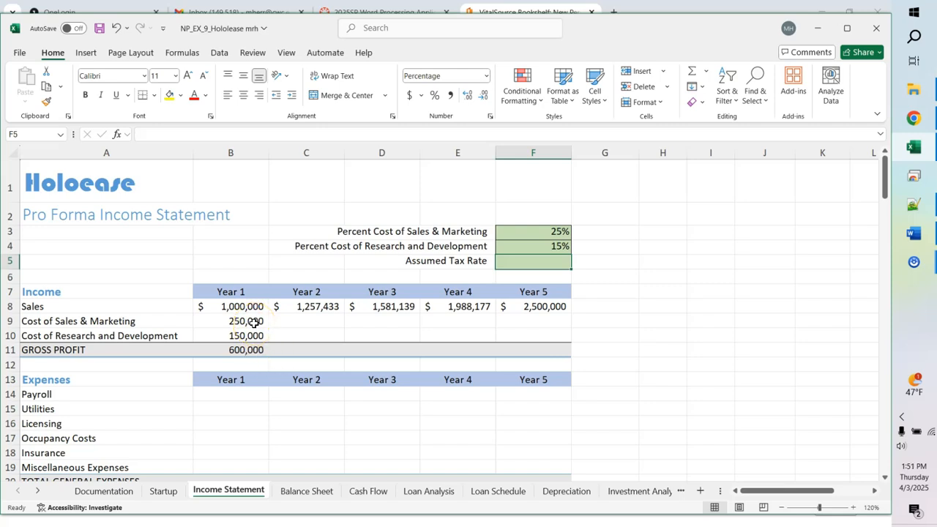
Step: Fill the B9:B11 cost and Gross Profit formulas right through column F (Year 5)
drag(253, 322, 255, 348)
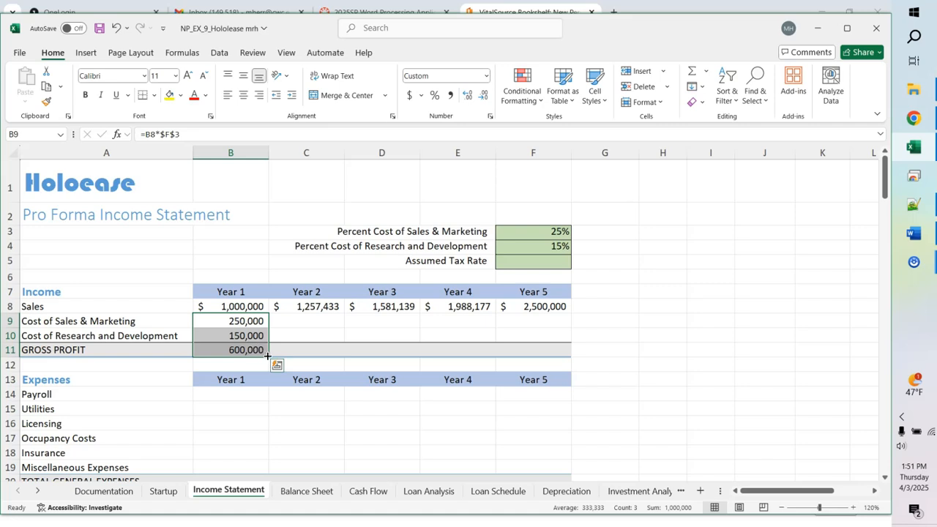
drag(267, 355, 554, 349)
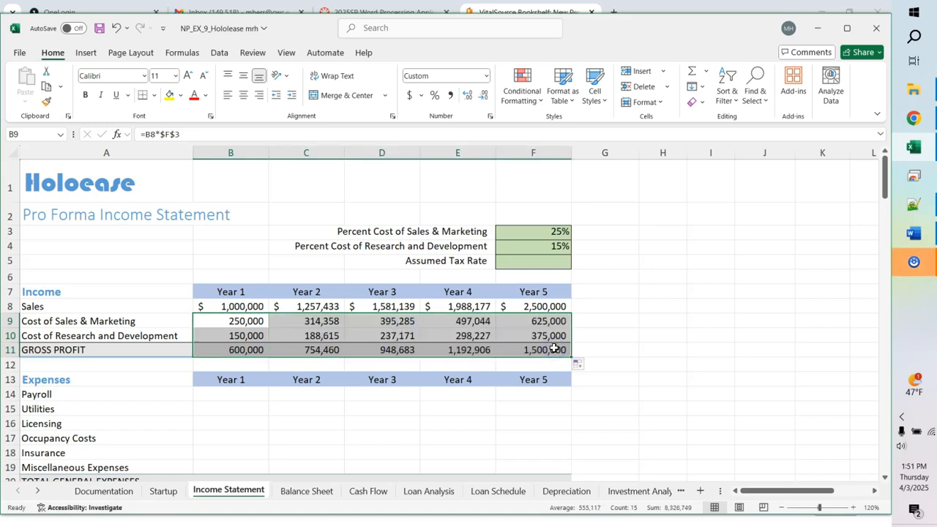
click(632, 346)
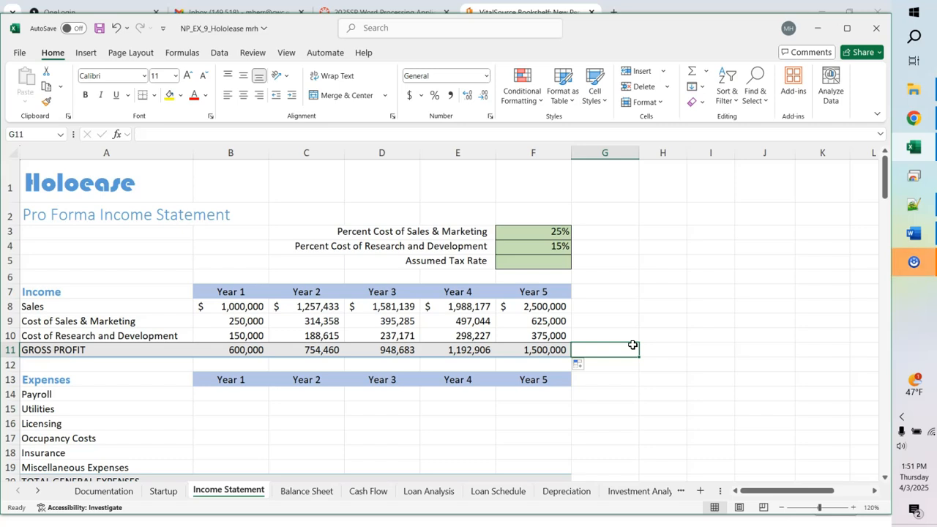
key(ctrl+grave)
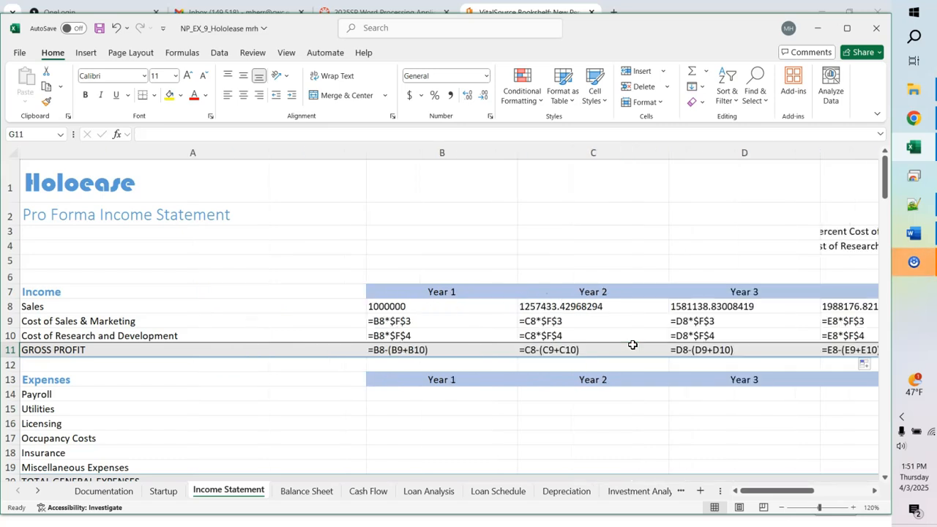
drag(799, 492, 826, 480)
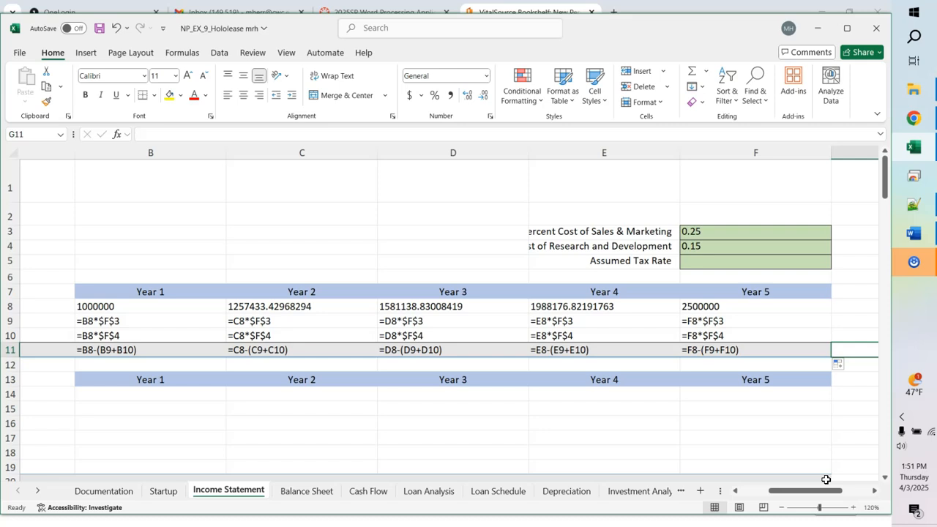
key(ctrl+grave)
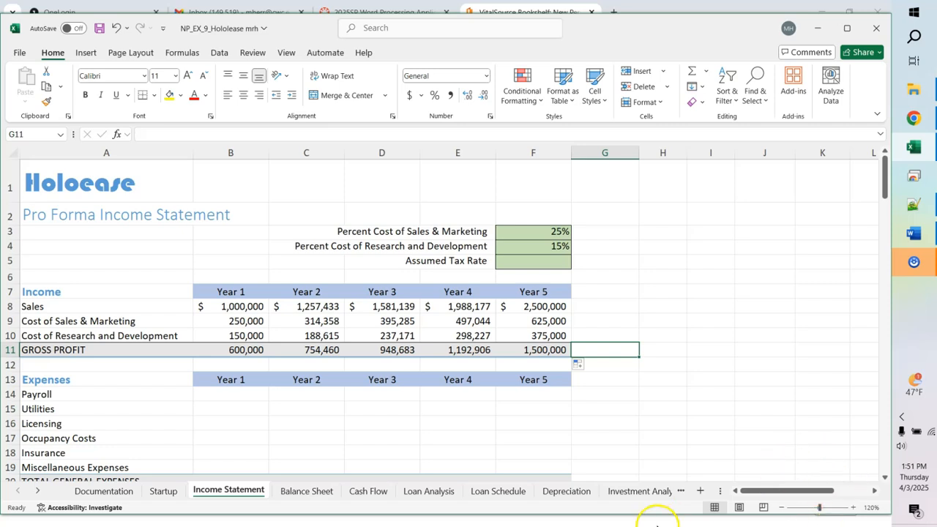
Step: Enter Year 1 expenses in B14:B19: 430,000, 60,000, 25,000, 50,000, 25,000 and 15,000
click(218, 395)
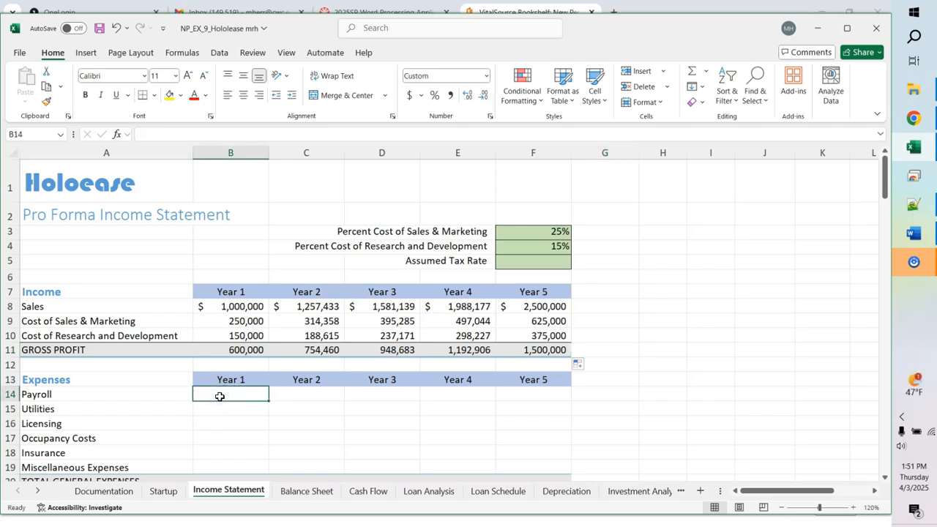
text(430000)
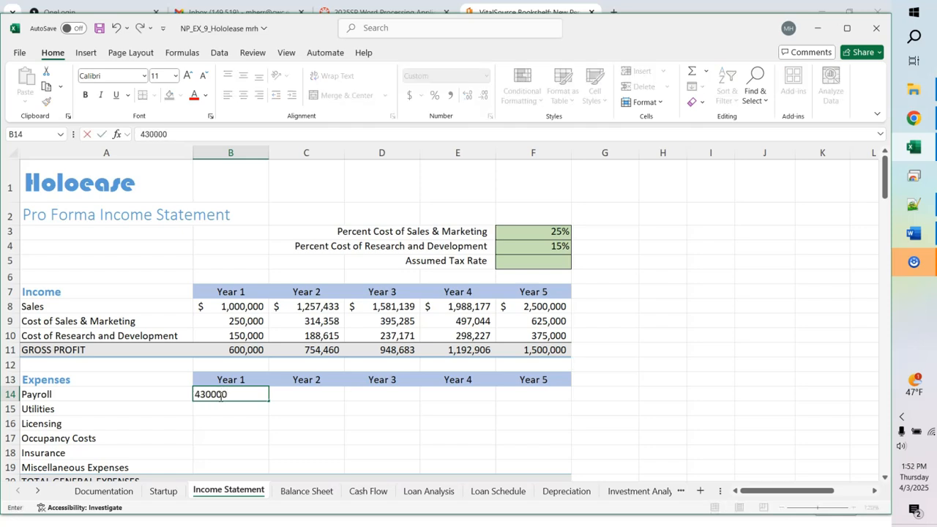
key(Return)
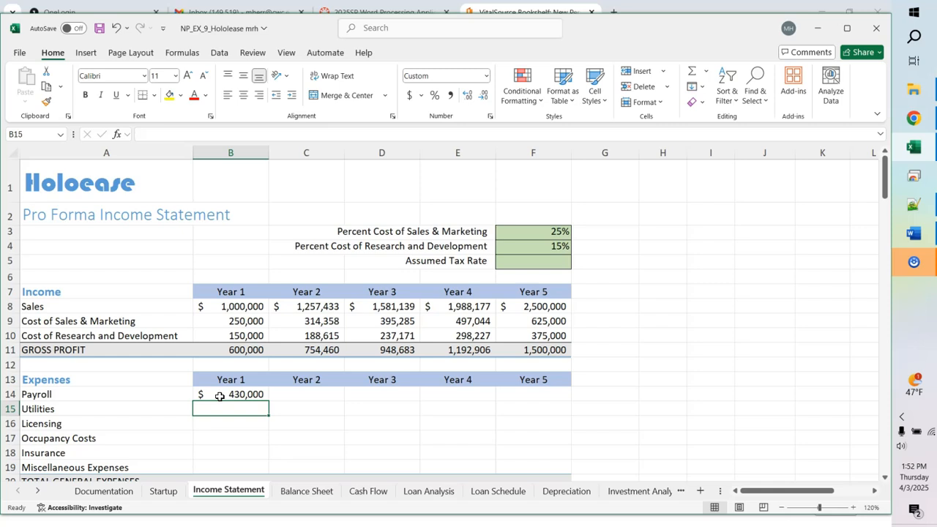
text(60000)
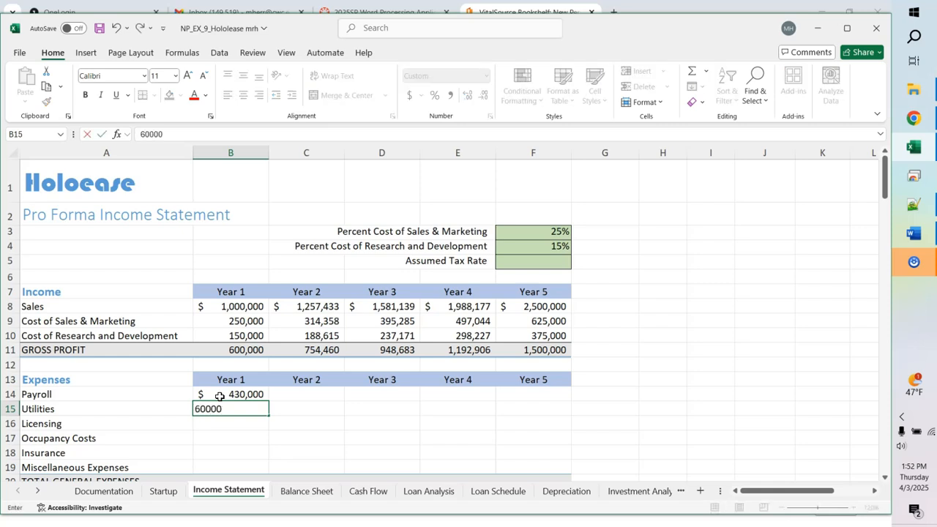
key(Return)
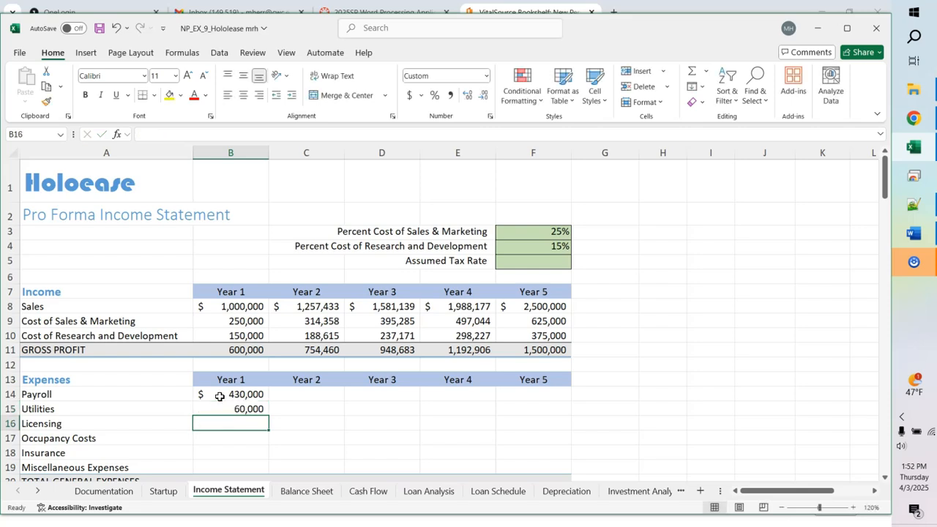
text(25000)
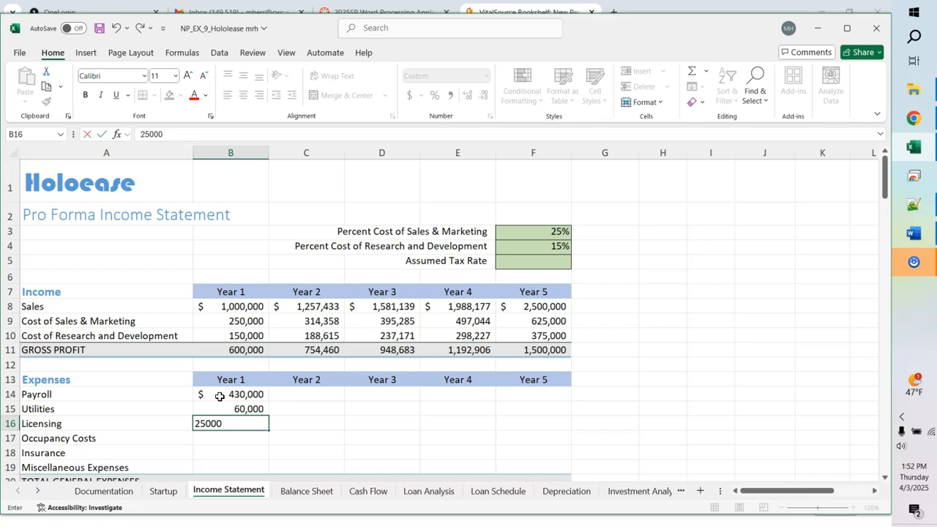
key(Return)
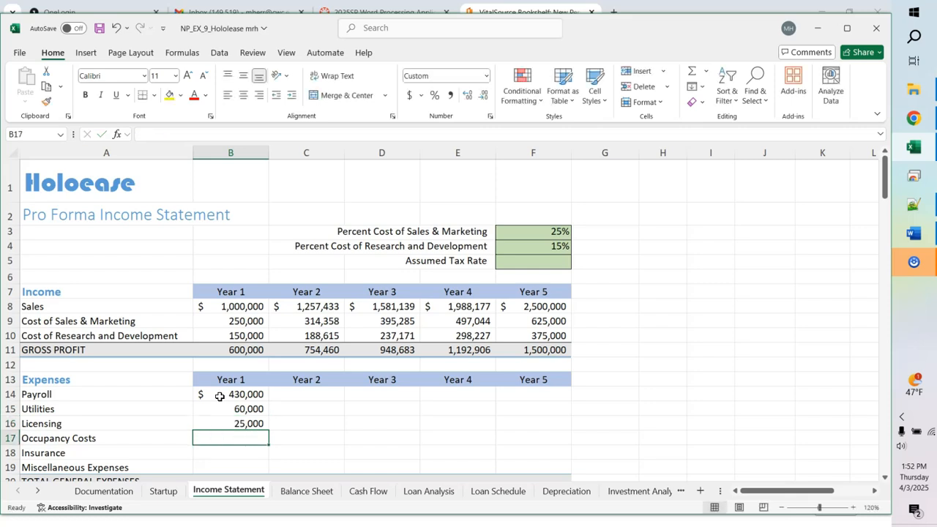
text(50000)
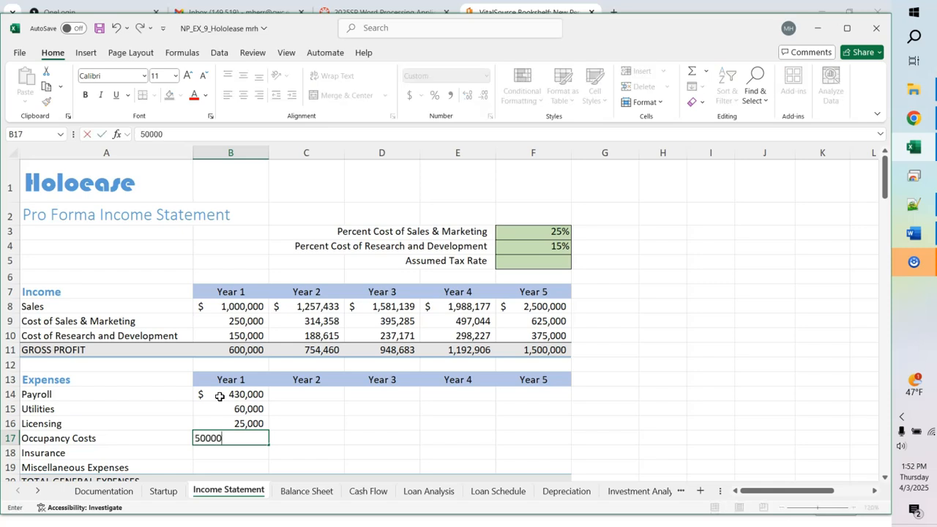
key(Return)
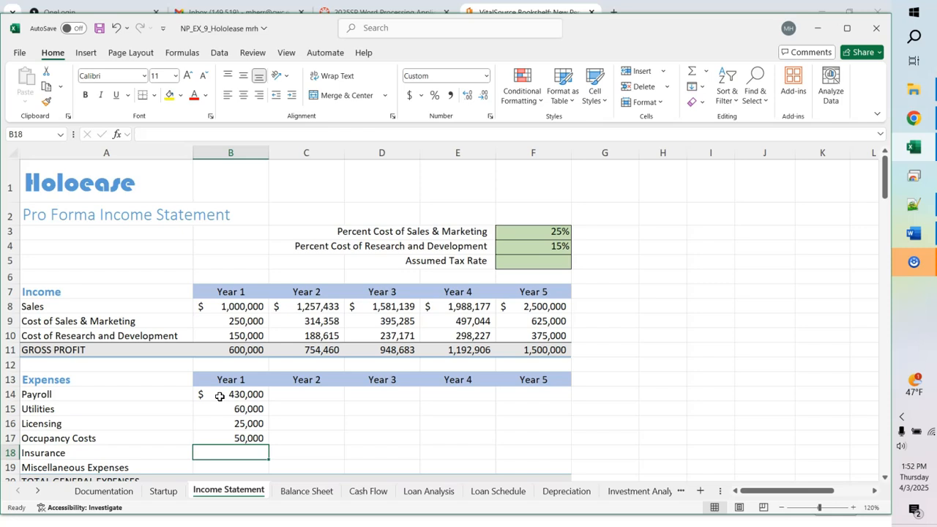
text(25000)
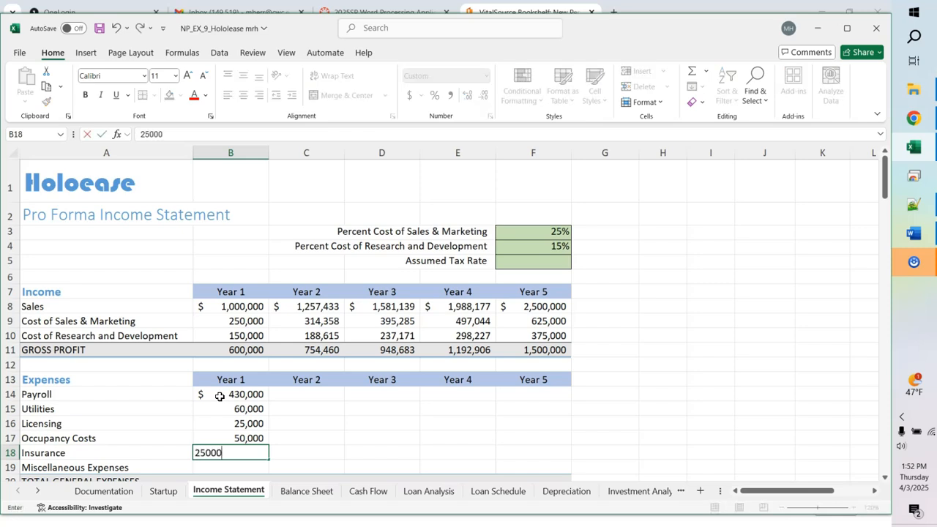
key(Return)
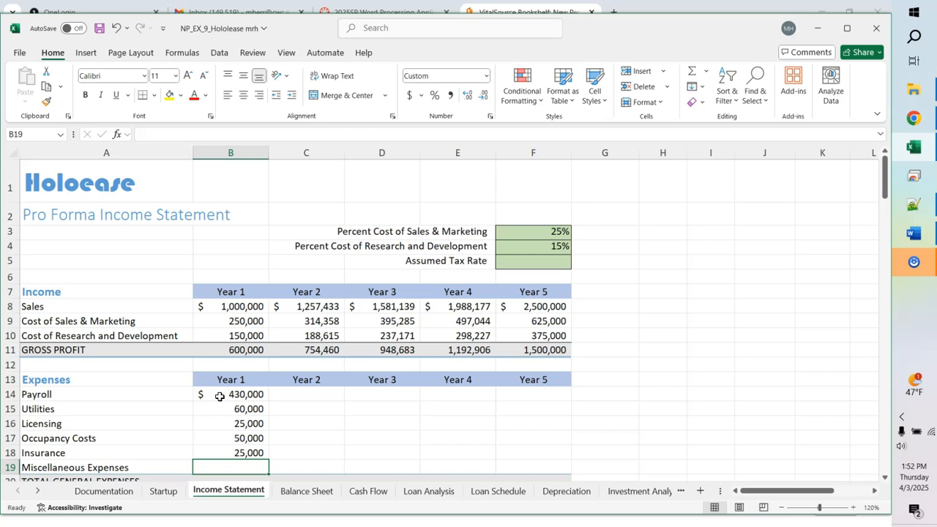
text(15000)
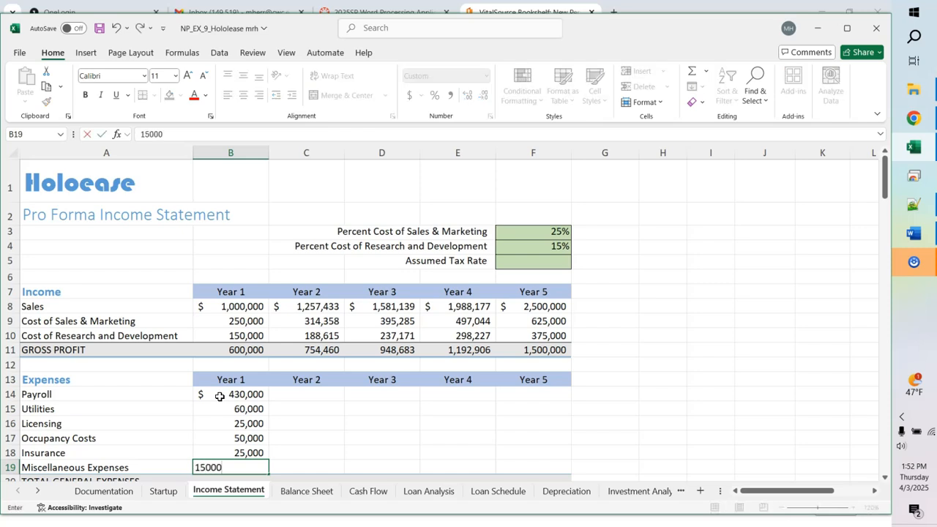
key(Return)
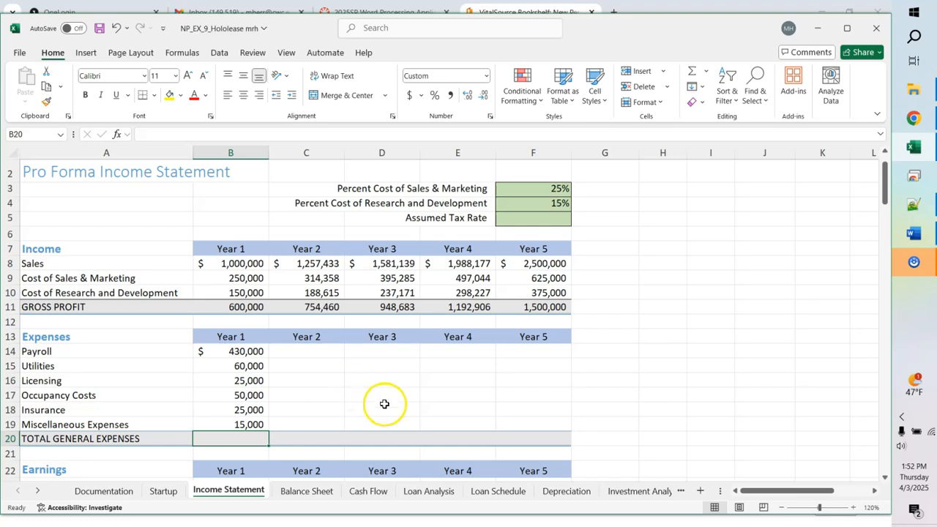
Step: Put =SUM(B14:B19) in B20 so Year 1 total general expenses read 605,000
click(381, 404)
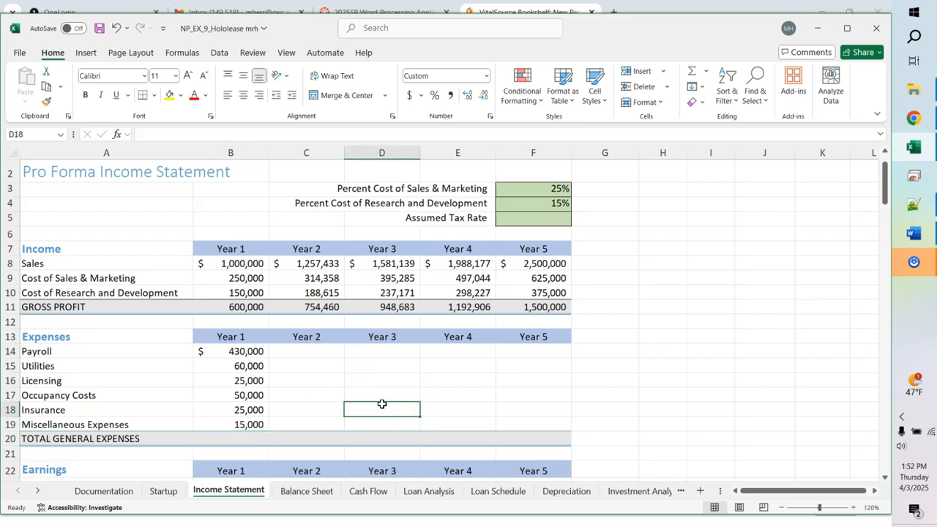
key(ctrl+grave)
key(ctrl+grave)
click(239, 438)
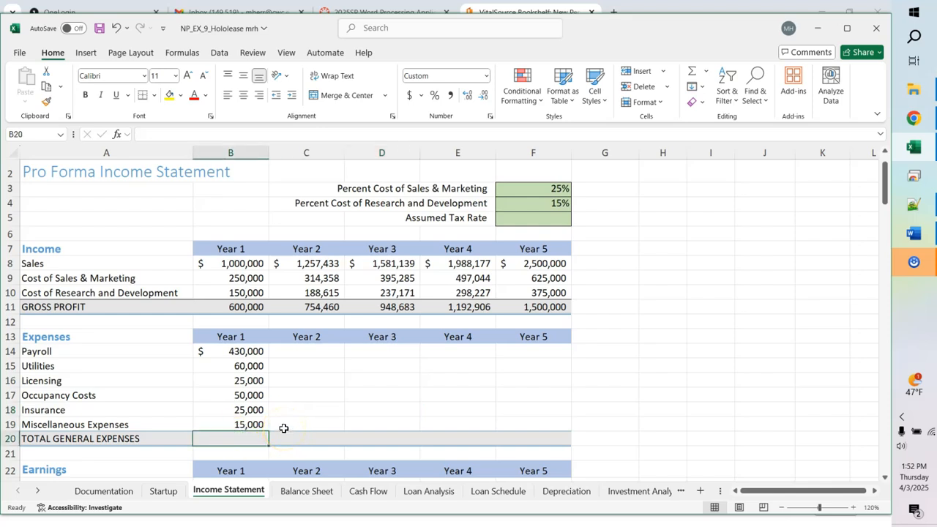
text(=sum9)
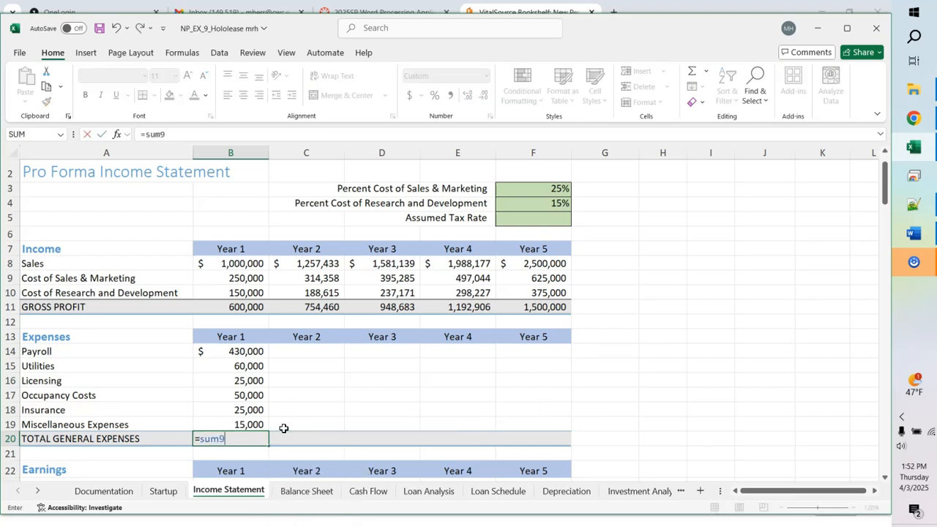
key(BackSpace)
text(()
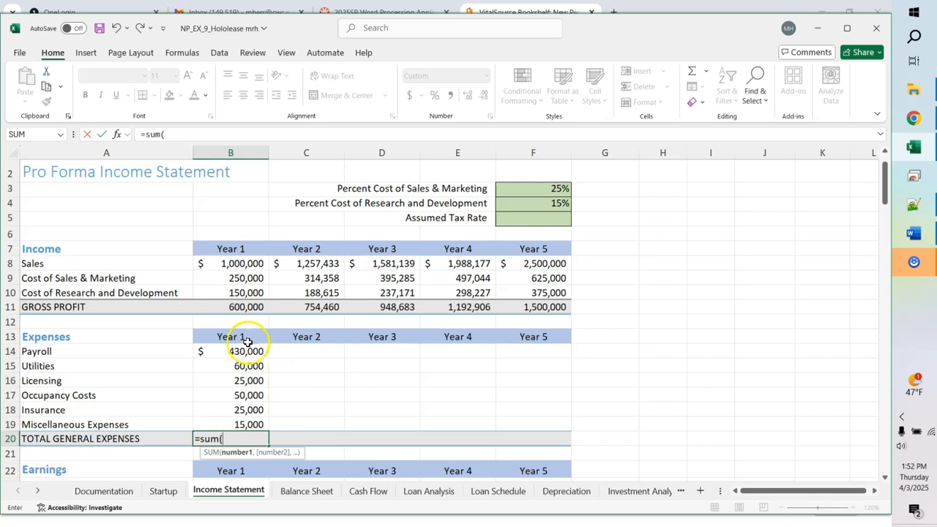
drag(246, 353, 247, 424)
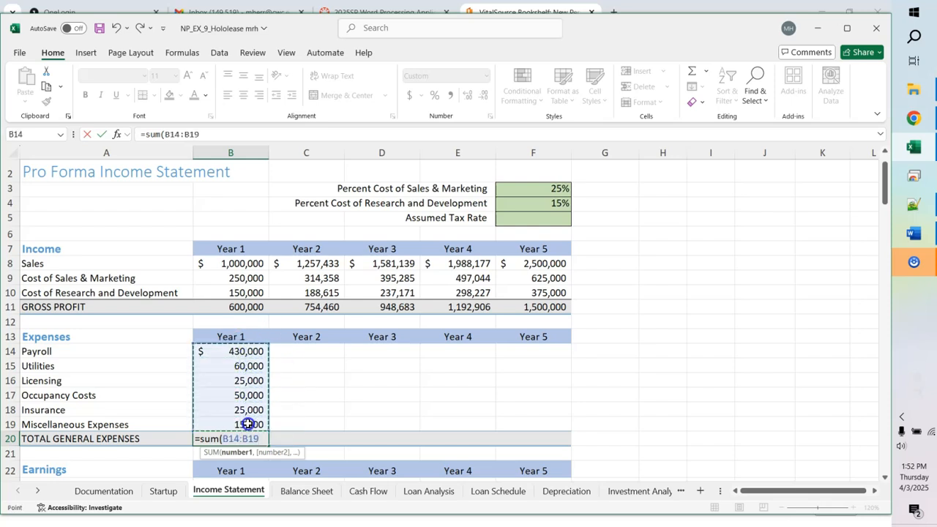
text())
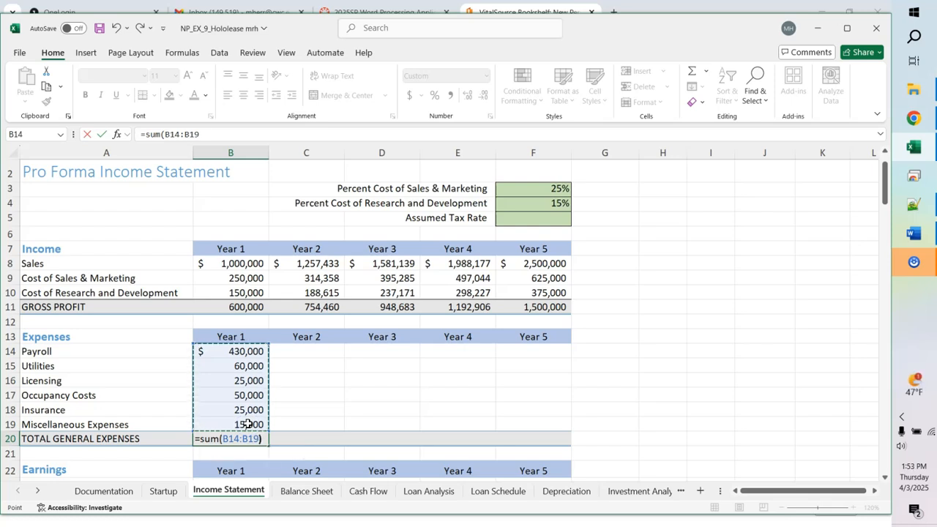
key(Return)
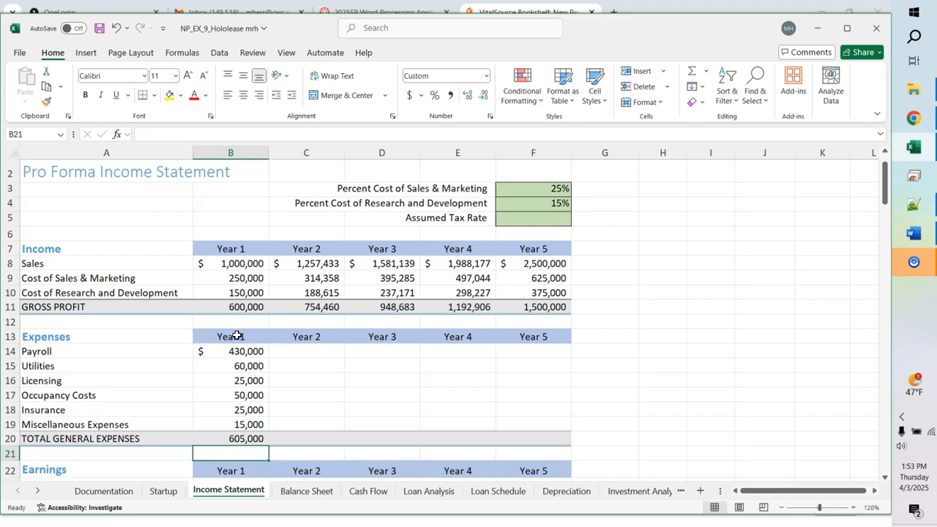
click(250, 352)
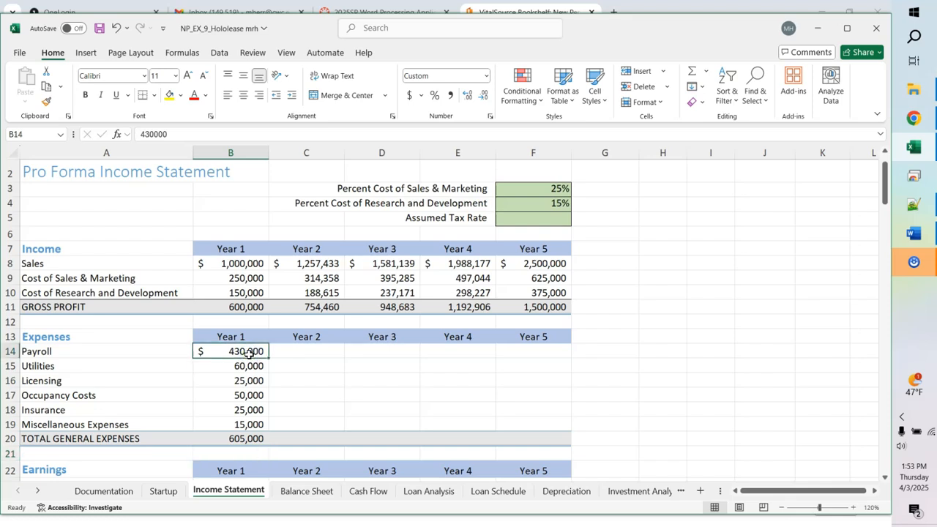
Step: Fill Payroll B14:F14 as a 10% growth series, reaching 629,563 in Year 5
drag(250, 352, 516, 352)
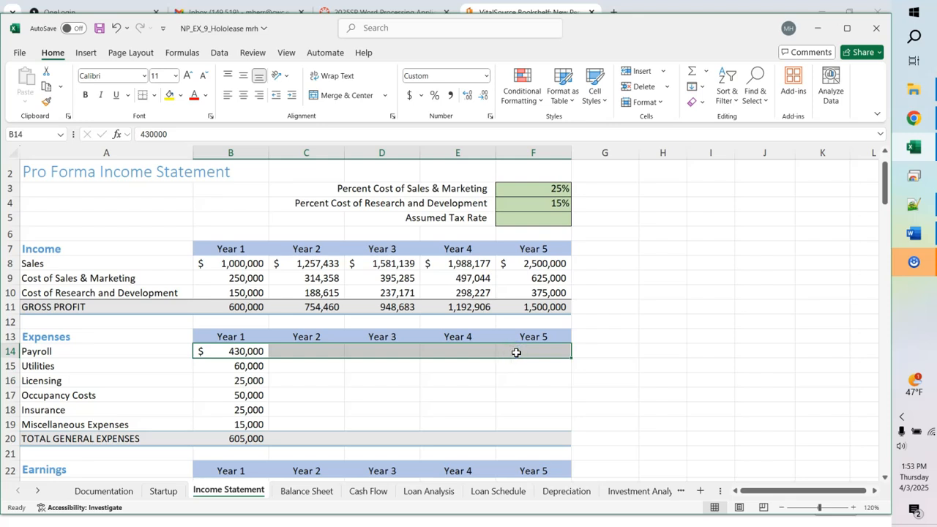
click(701, 89)
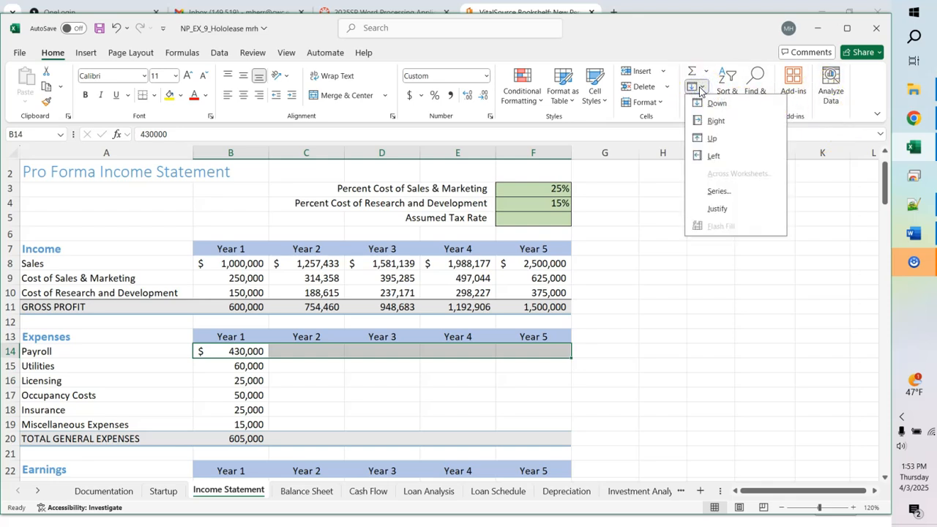
click(722, 196)
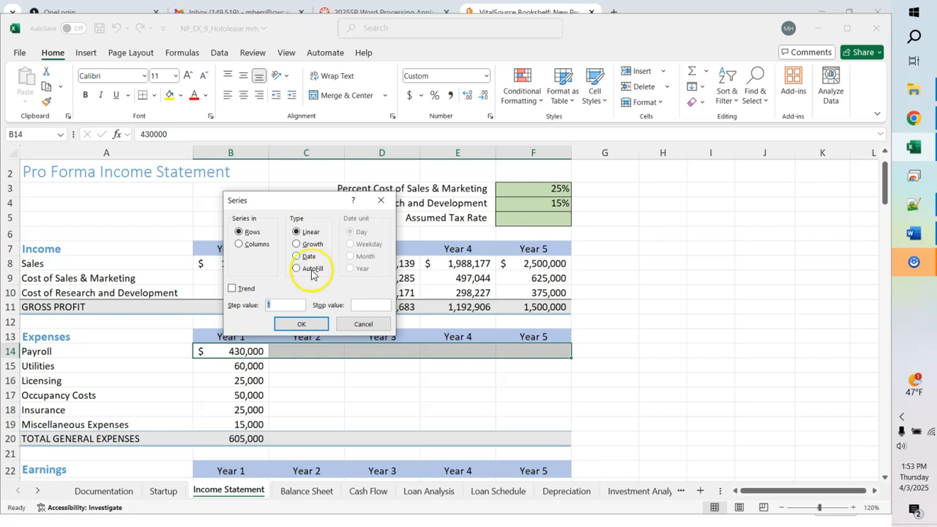
click(297, 244)
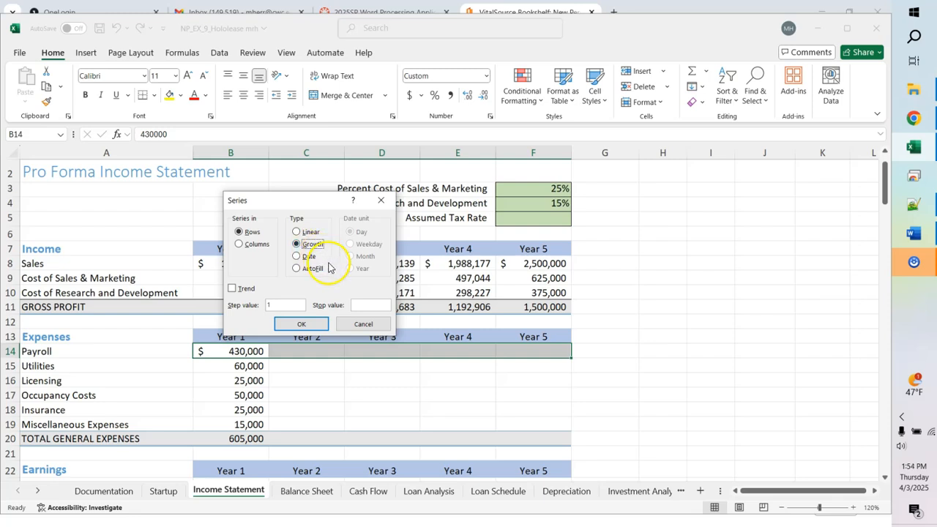
click(292, 306)
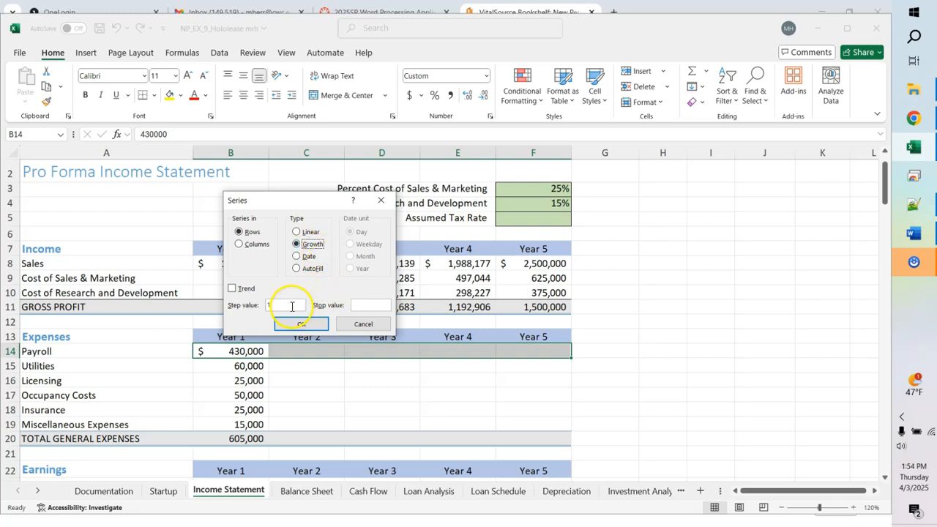
click(291, 306)
text(.10)
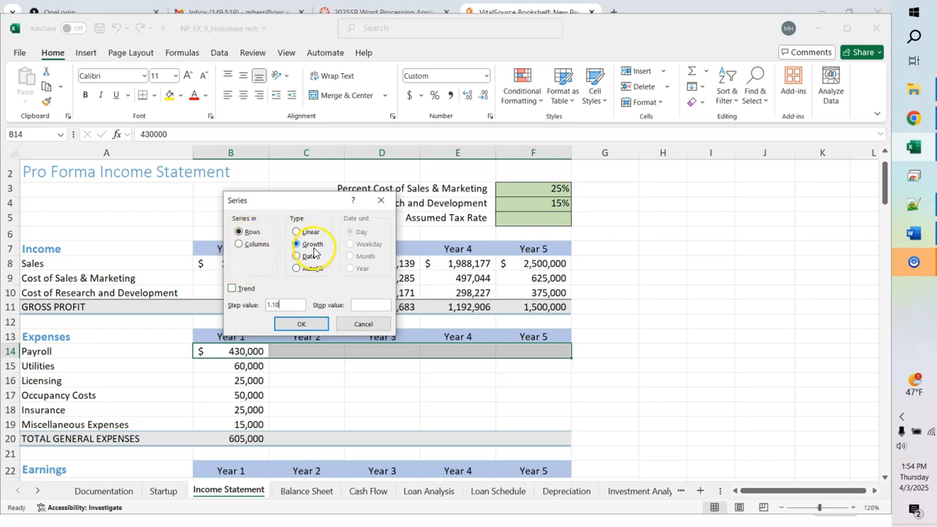
click(301, 326)
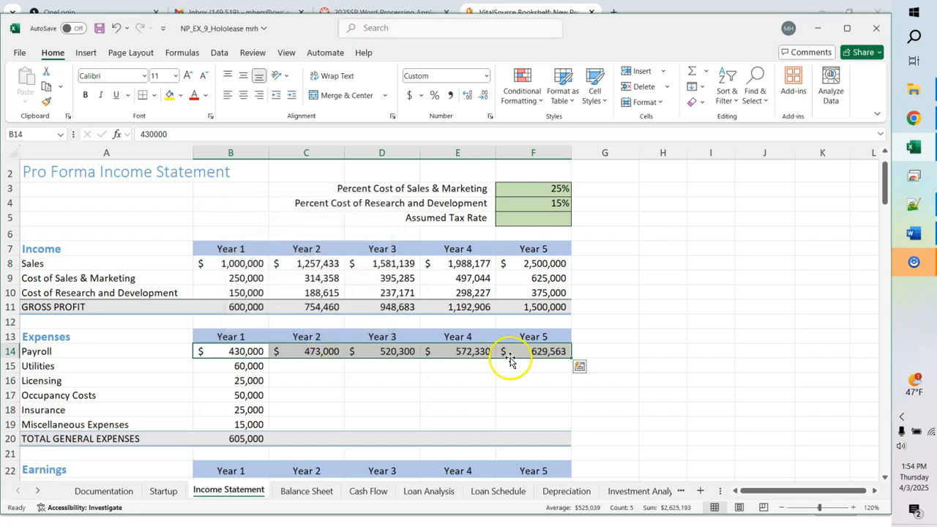
key(ctrl+q)
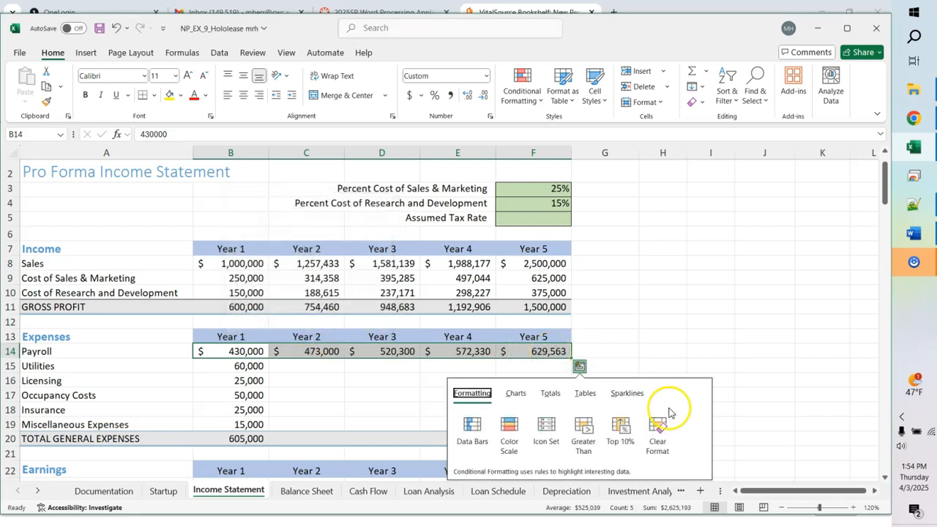
click(699, 331)
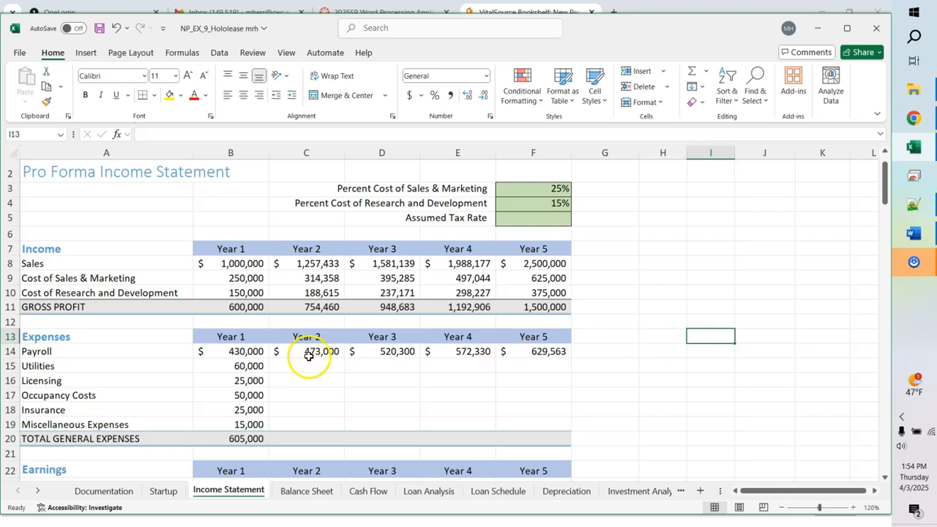
Step: Fill Utilities through Miscellaneous (B15:F19) as a growth series with step value 1.05
drag(247, 362, 515, 368)
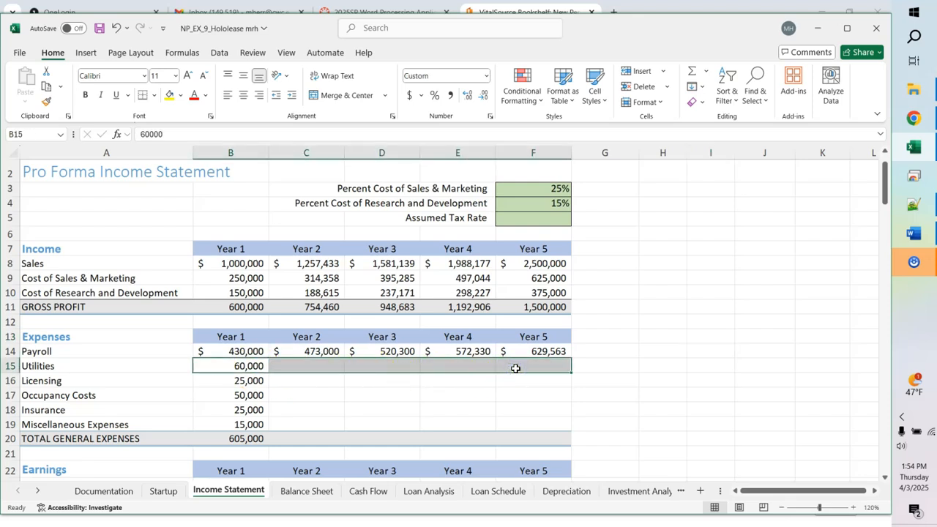
shift+click(542, 423)
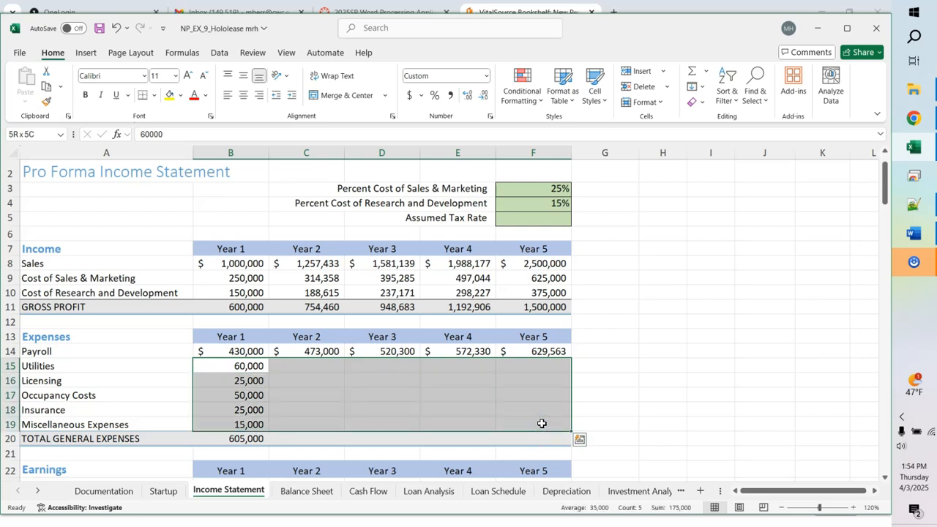
click(701, 91)
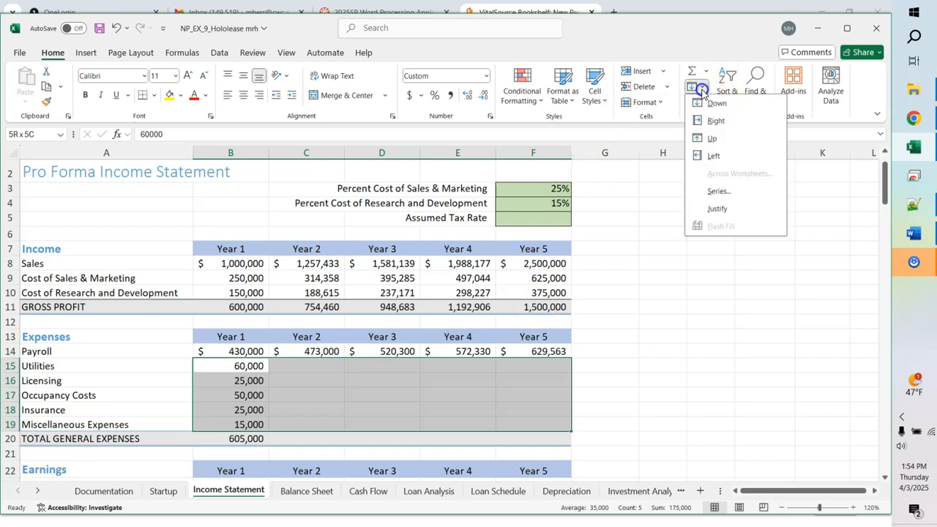
click(716, 192)
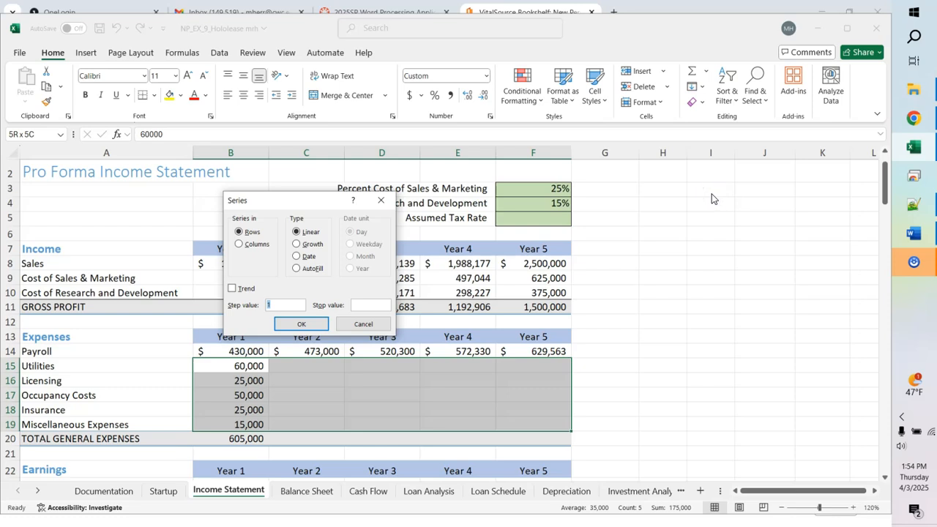
click(294, 305)
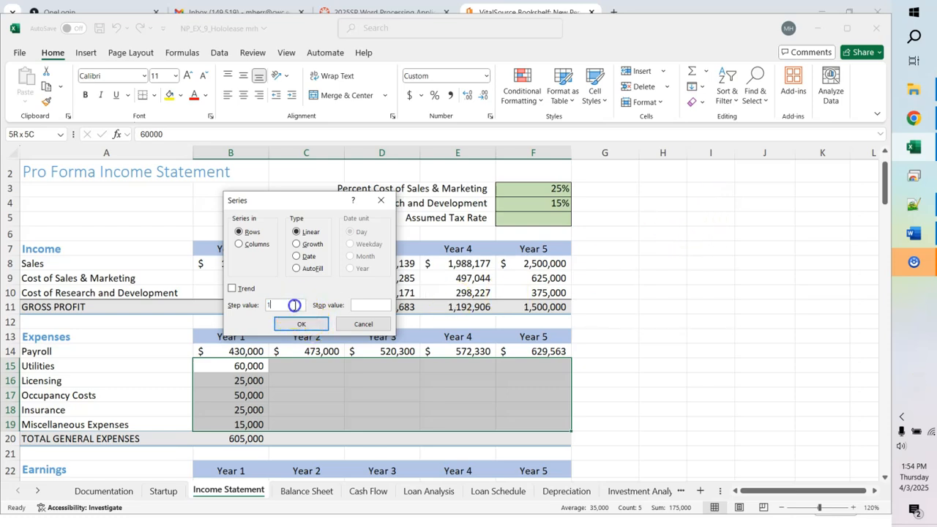
text(.05)
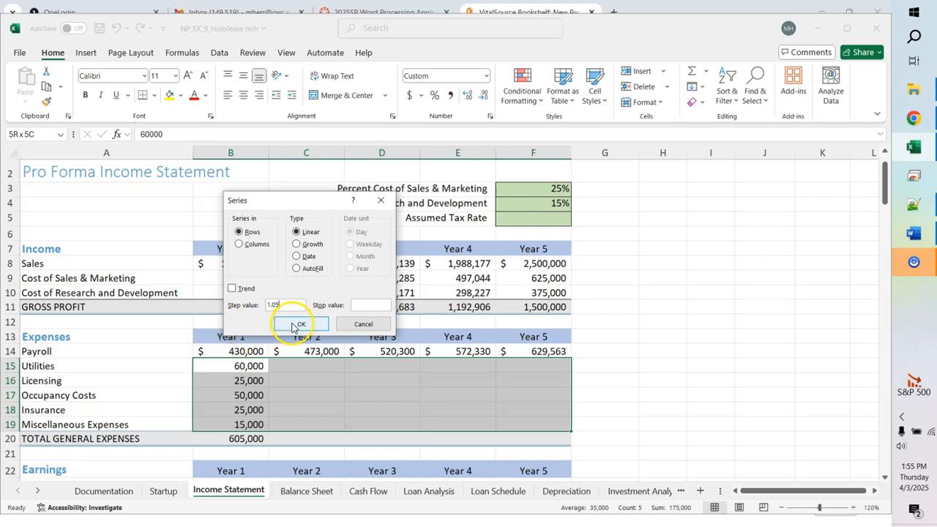
click(297, 245)
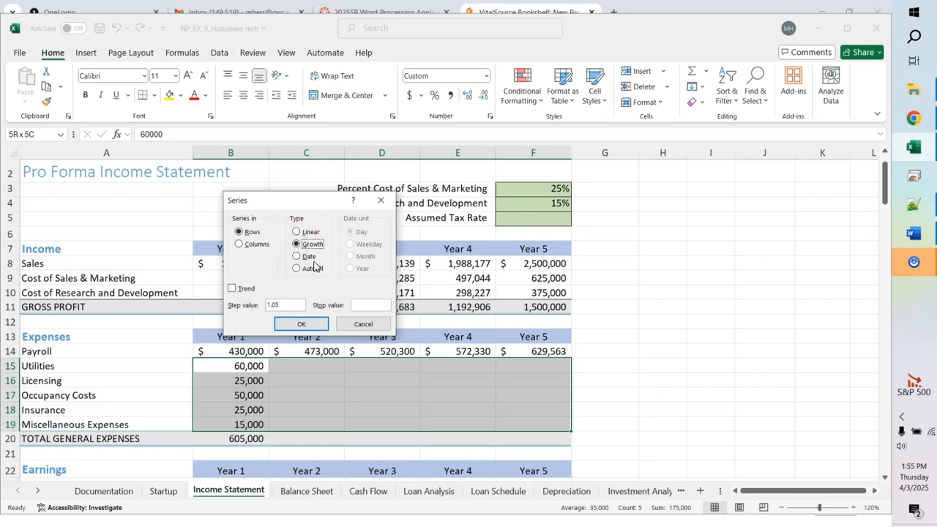
click(300, 324)
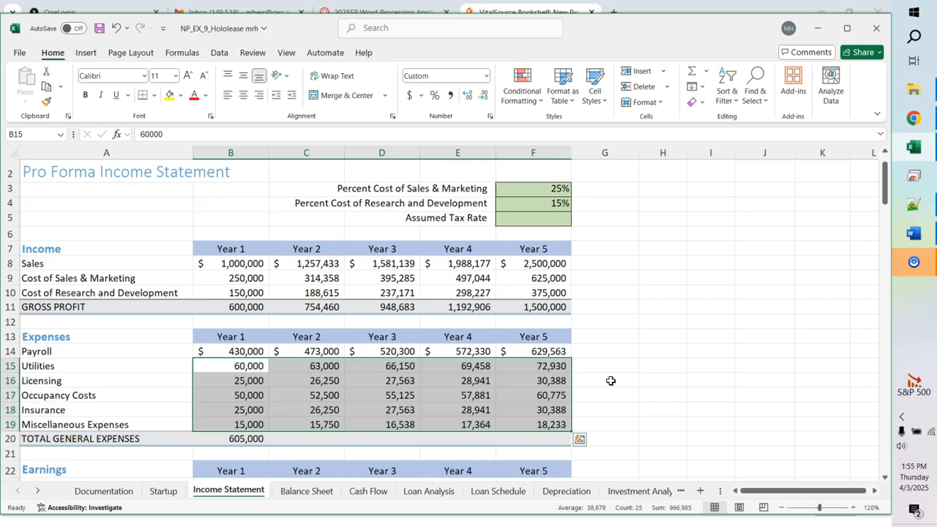
click(247, 440)
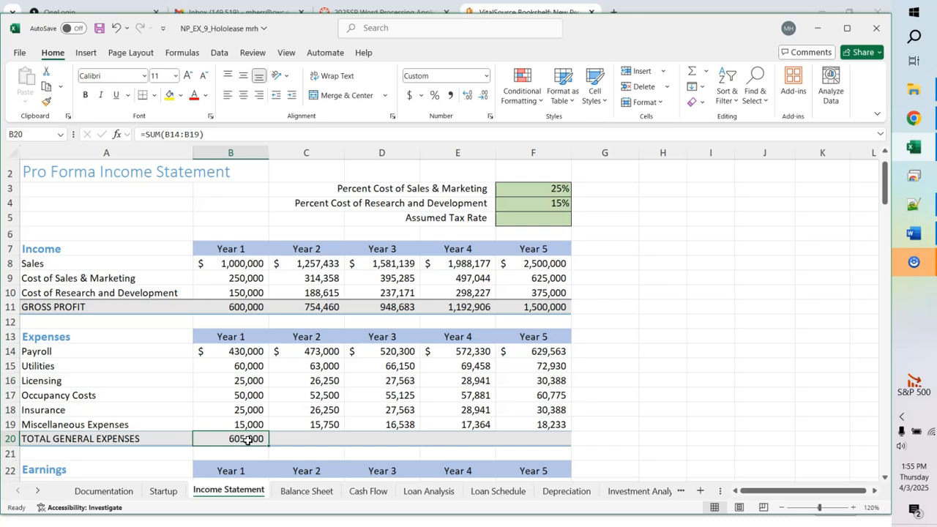
Step: Copy the B20 SUM formula to C20:F20, giving totals of 656,750 through 842,277
drag(269, 443, 548, 448)
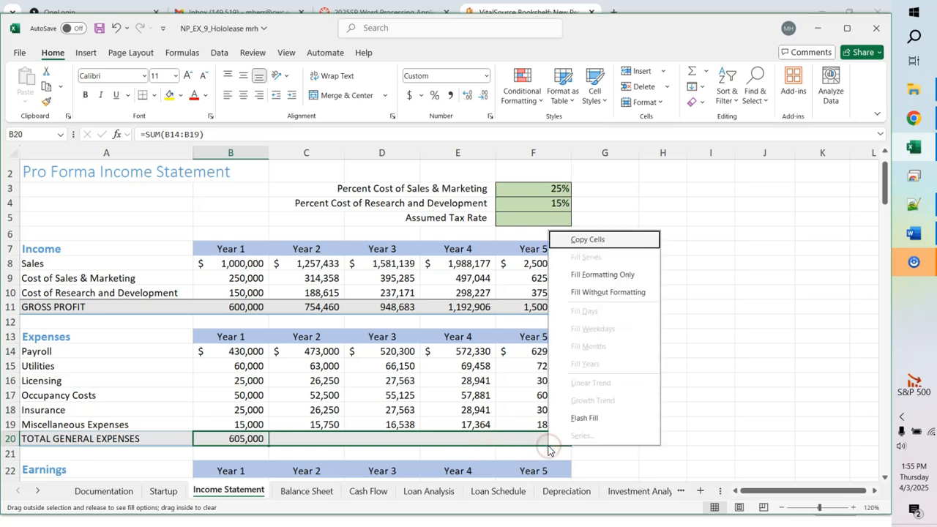
click(744, 450)
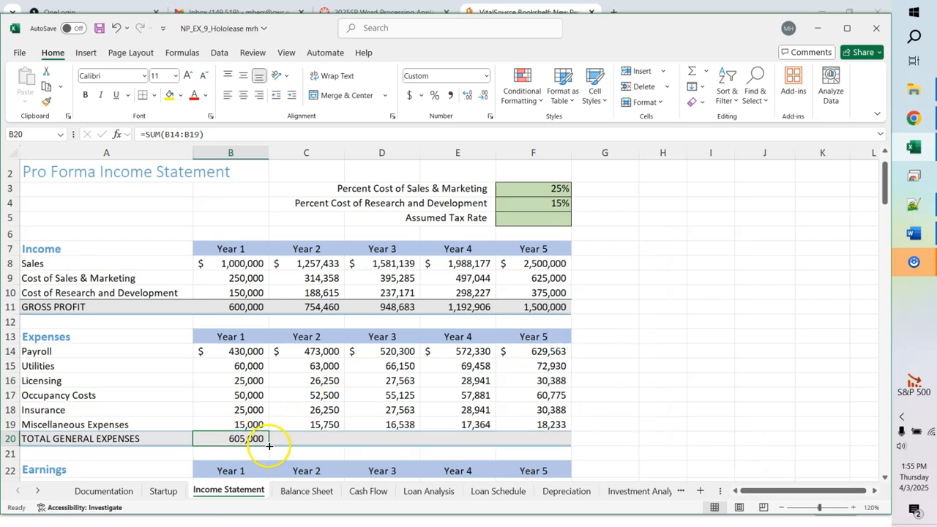
drag(269, 446, 553, 452)
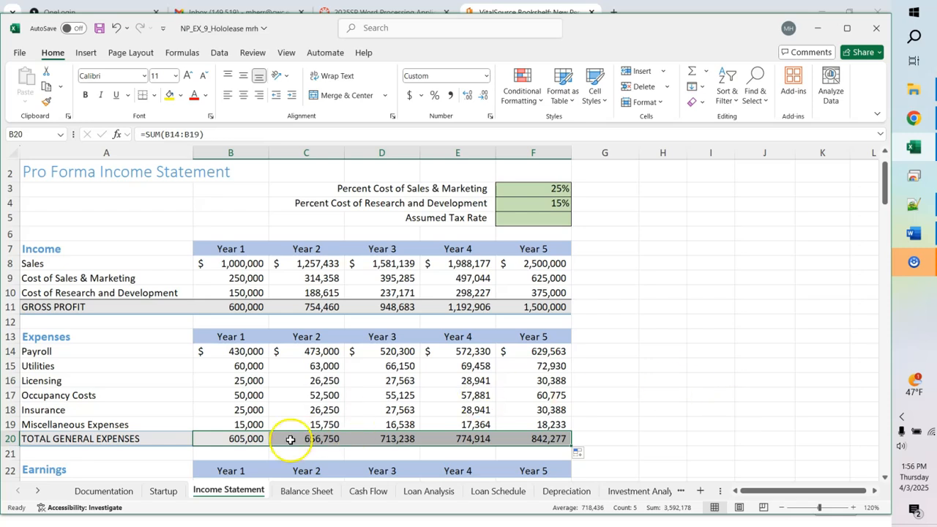
click(255, 439)
key(Right)
key(Right)
key(Right)
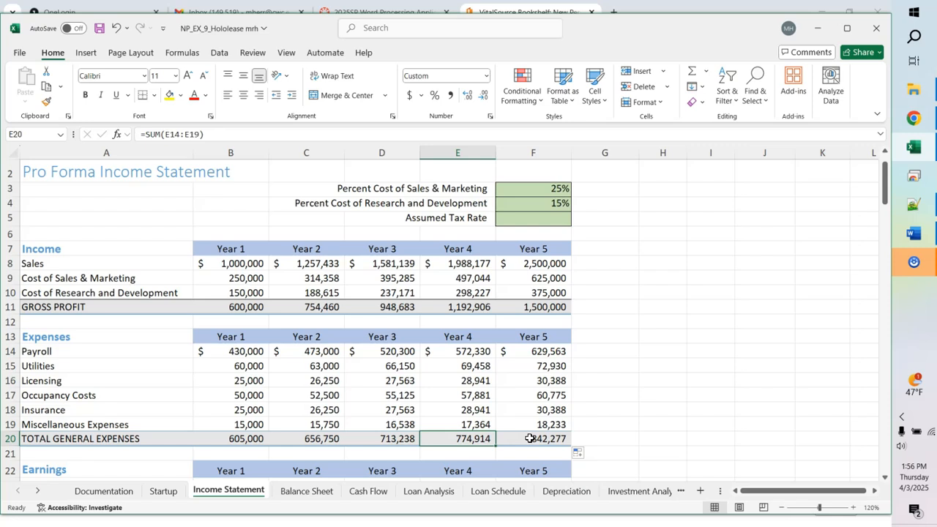
click(602, 433)
key(Return)
key(Return)
key(Return)
key(Return)
key(Return)
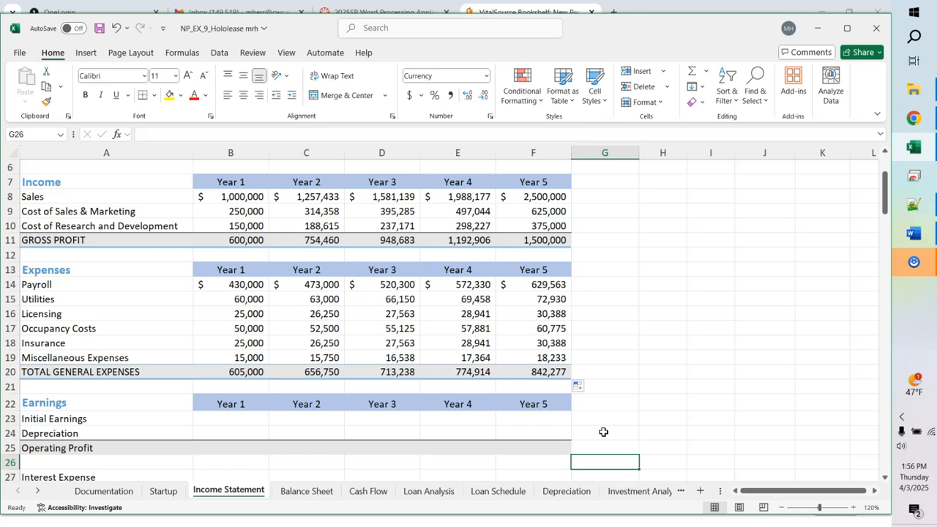
Step: Enter =B11-B20 in B23 and fill it to F23, giving (5,000) through 657,723
click(216, 422)
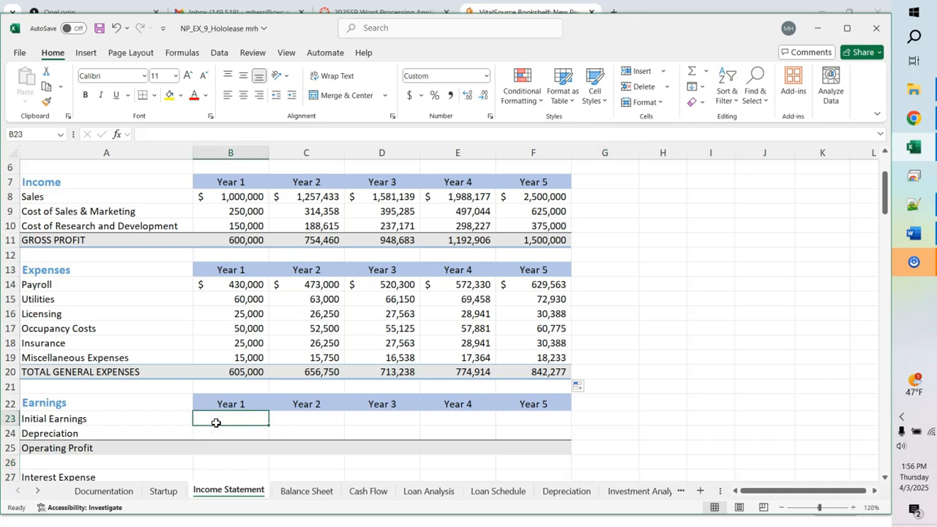
text(=b11)
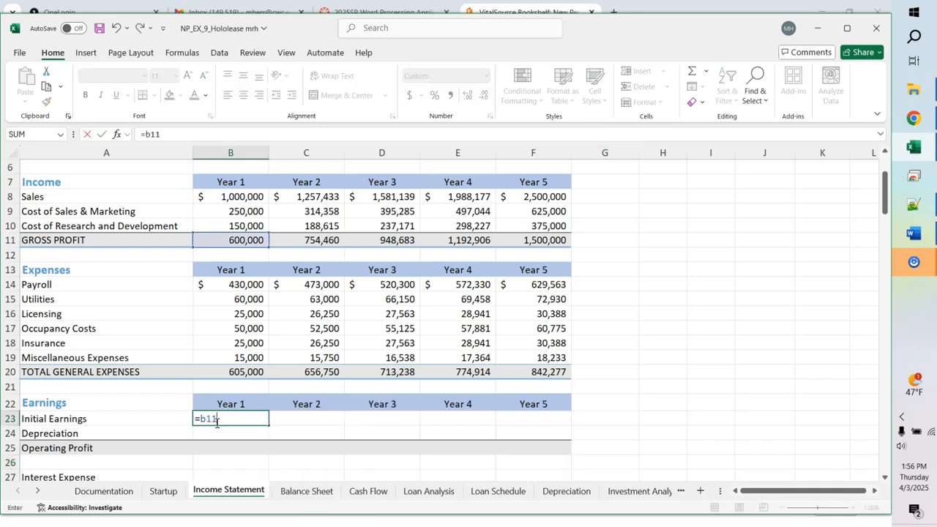
text(-b)
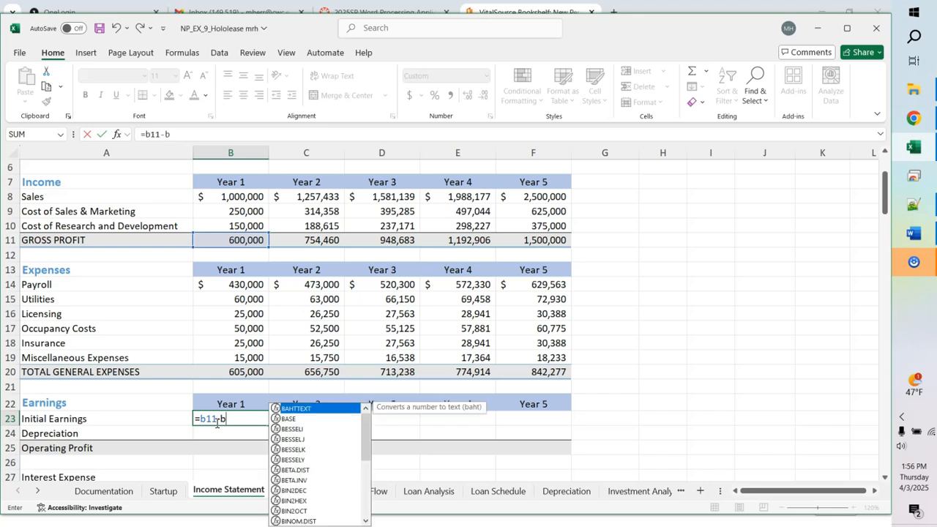
text(20)
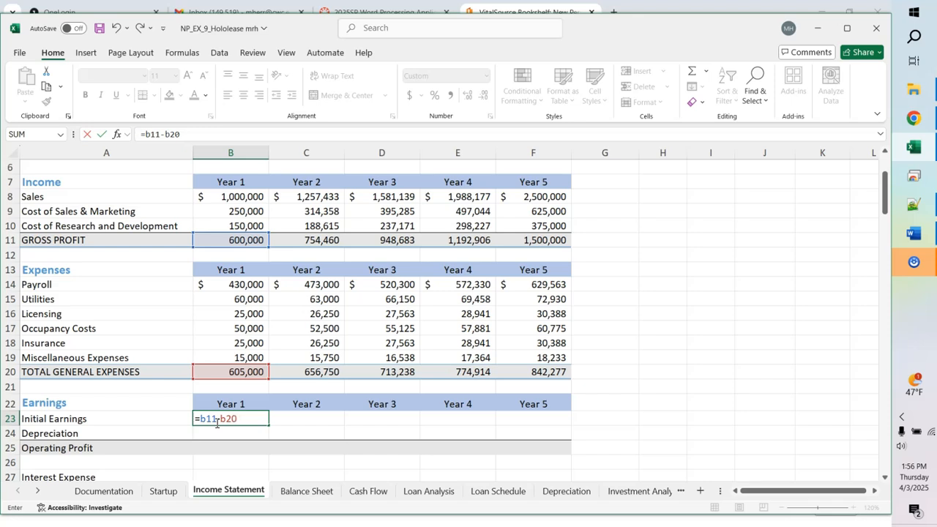
key(Return)
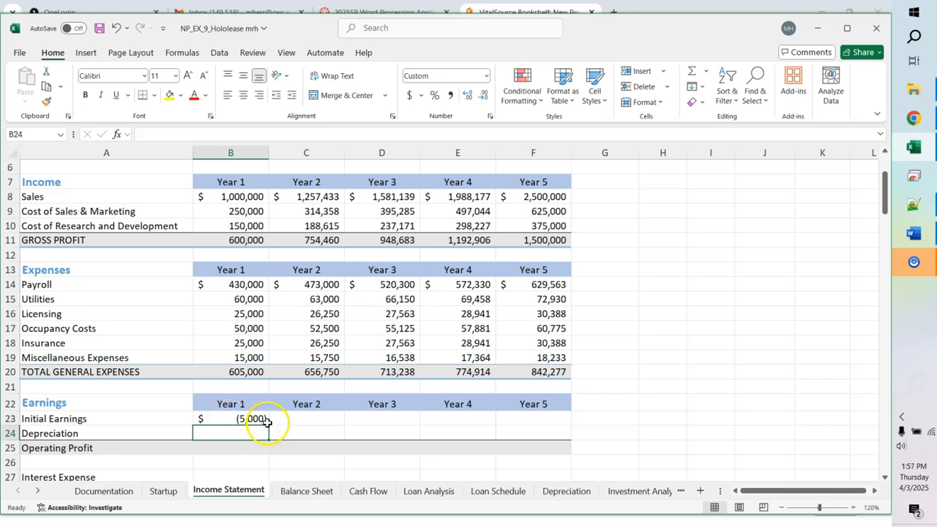
click(257, 419)
drag(268, 424, 545, 426)
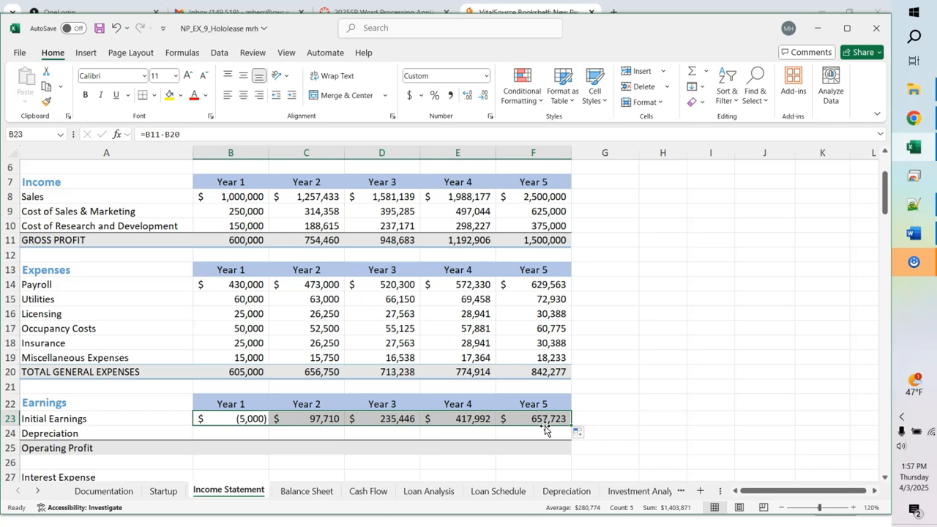
click(644, 387)
key(Down)
key(Down)
key(Down)
key(Down)
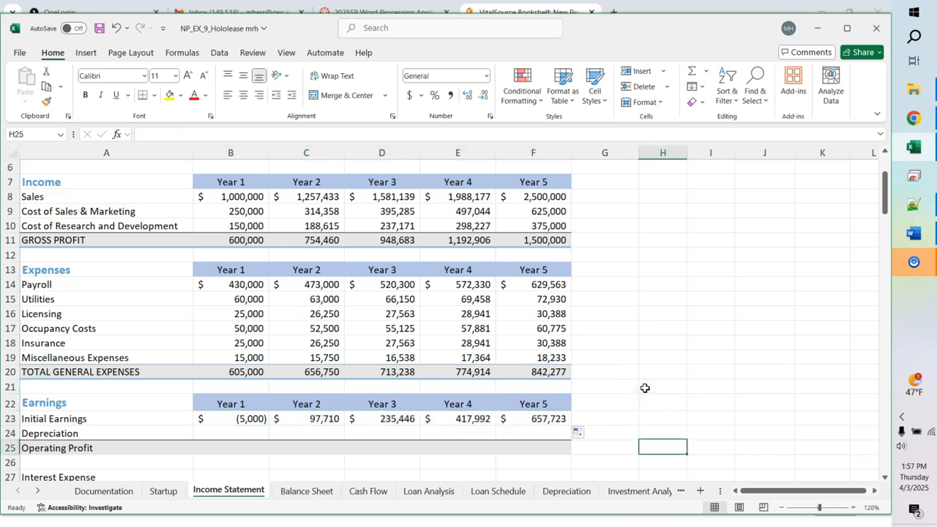
key(Down)
key(Down)
key(Down)
key(Down)
key(Down)
key(Down)
key(Down)
key(Down)
key(Down)
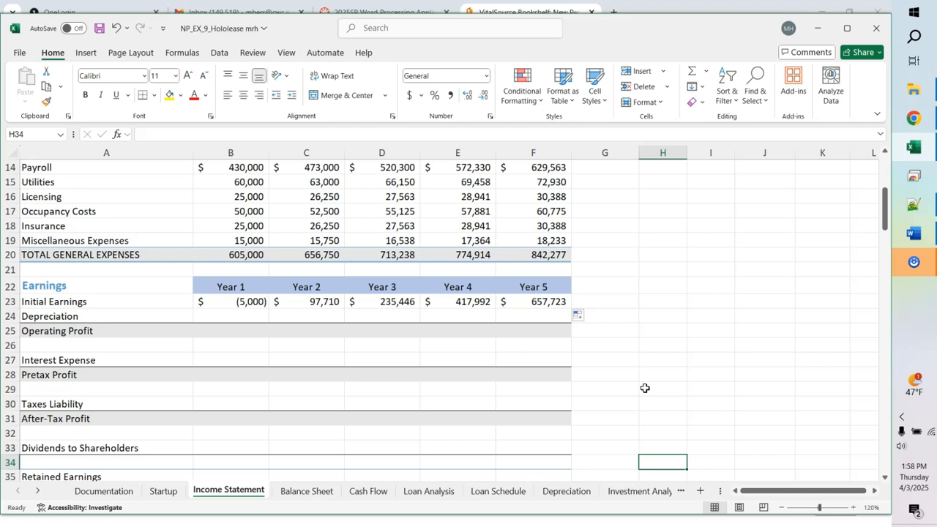
Step: Save the workbook, then set Long-Term Assets in Startup's B13 to 300,000
click(164, 492)
key(ctrl+s)
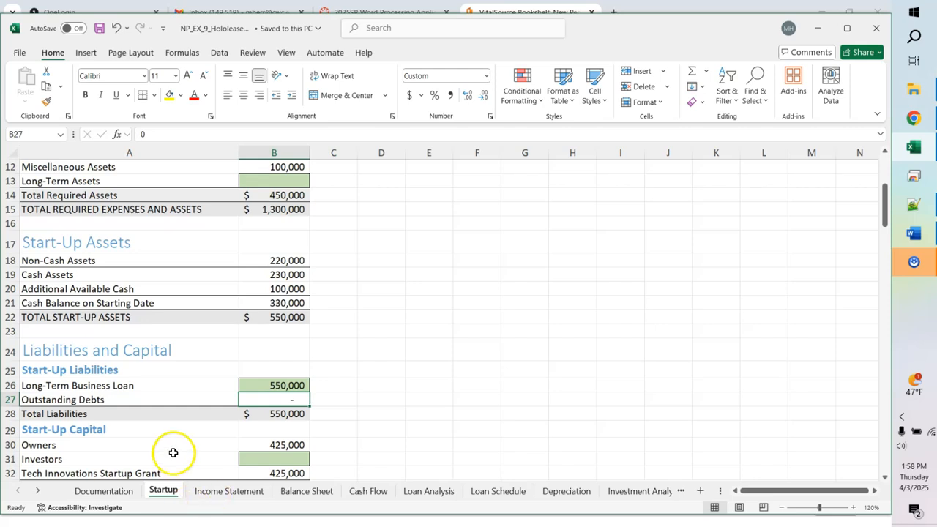
click(277, 181)
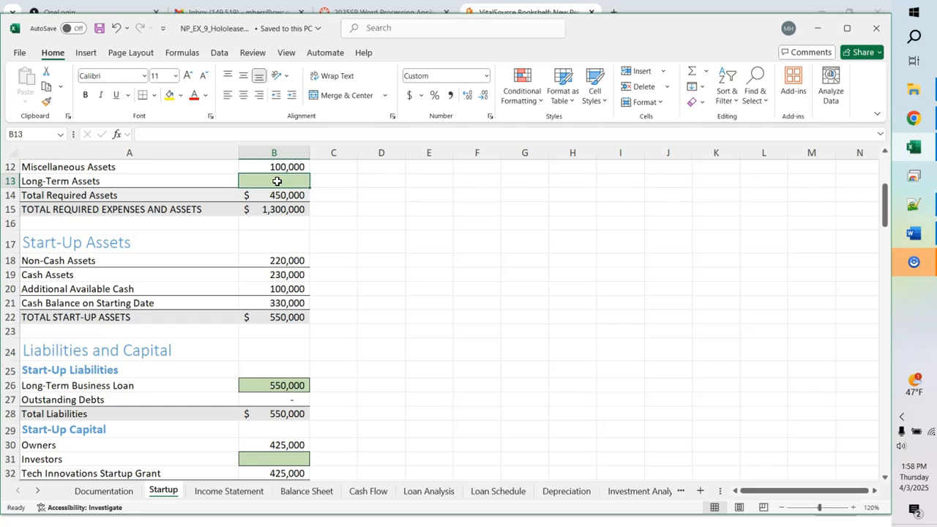
text(300)
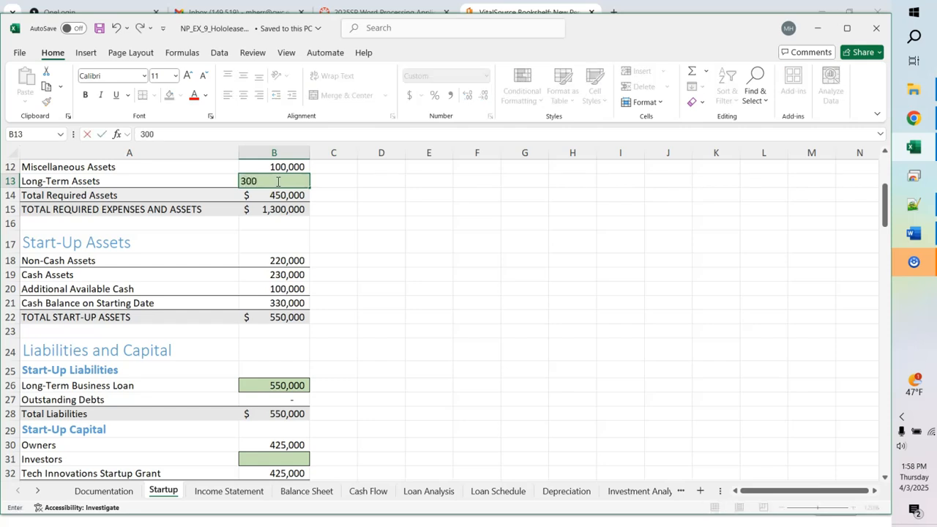
text(000)
key(Return)
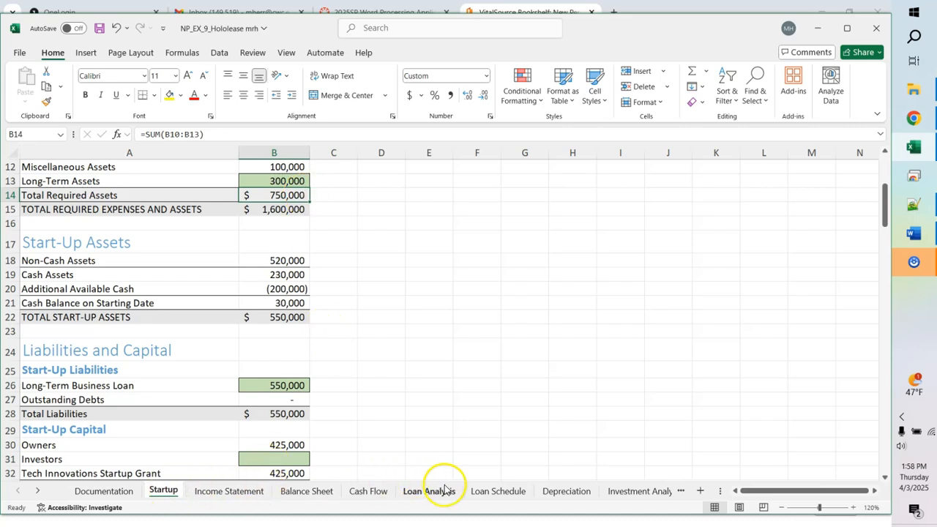
Step: Link Depreciation cell B4 (Long-Term Assets cost) to =Startup!B13, showing $300,000
click(573, 492)
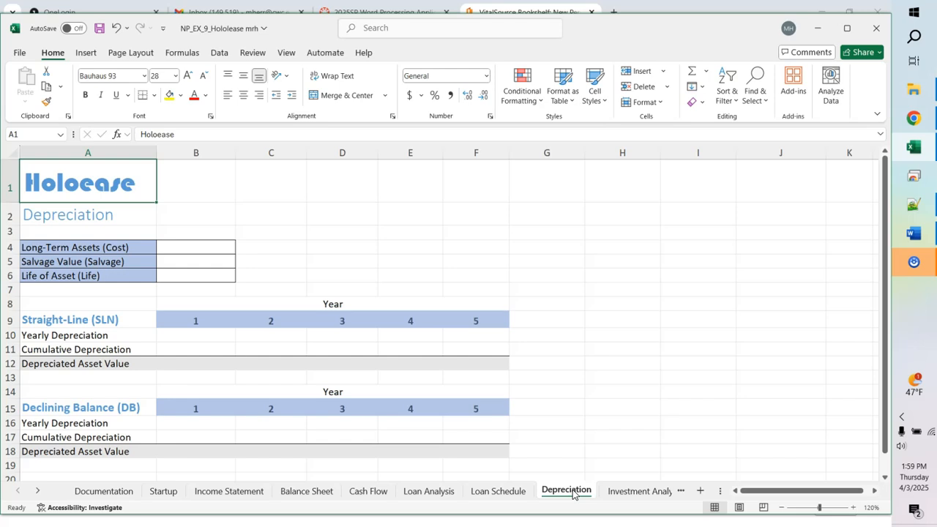
click(189, 247)
text(=)
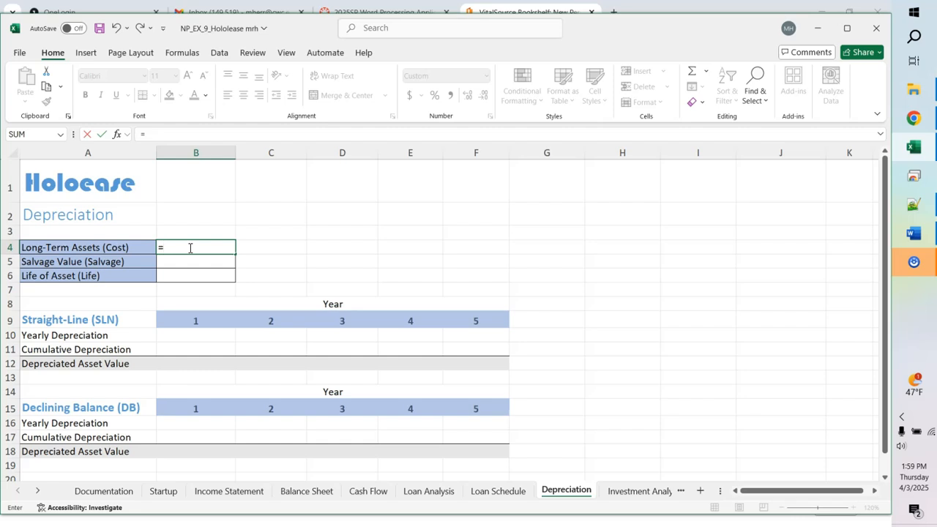
click(162, 490)
click(273, 183)
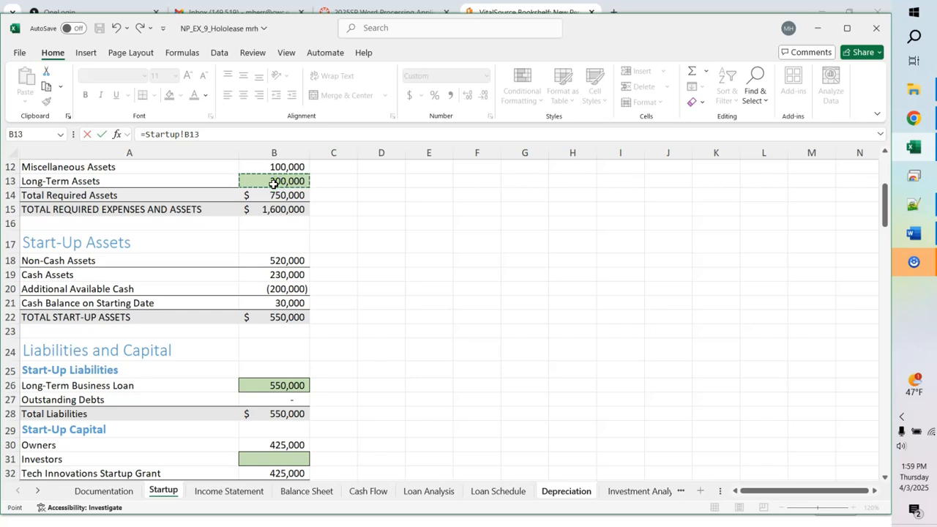
key(Return)
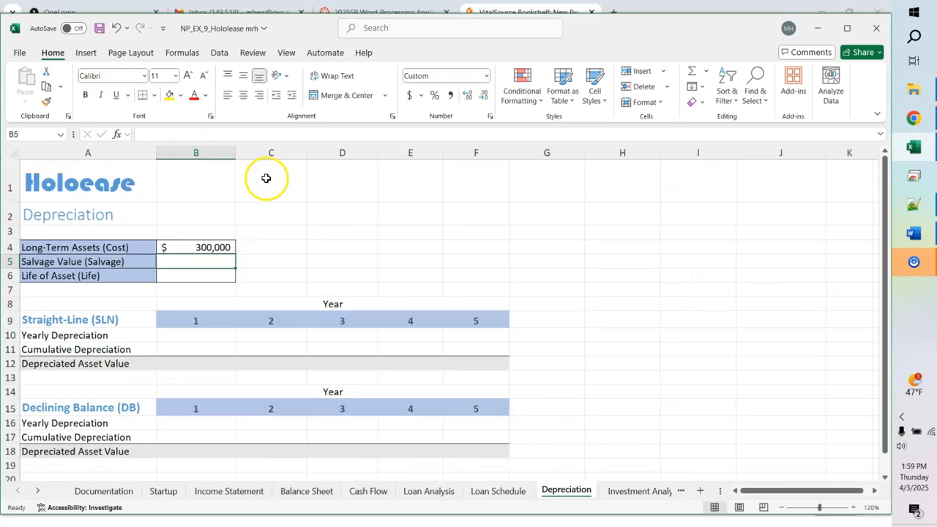
click(209, 247)
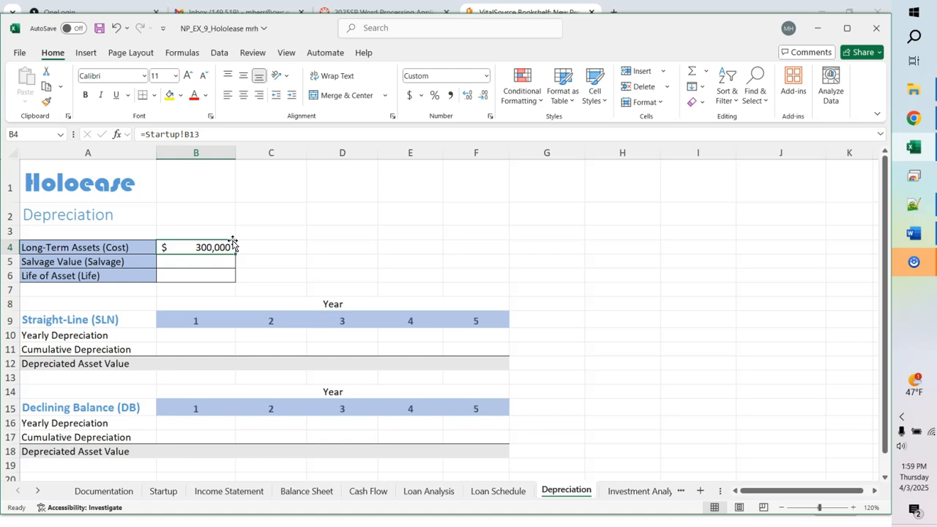
click(232, 244)
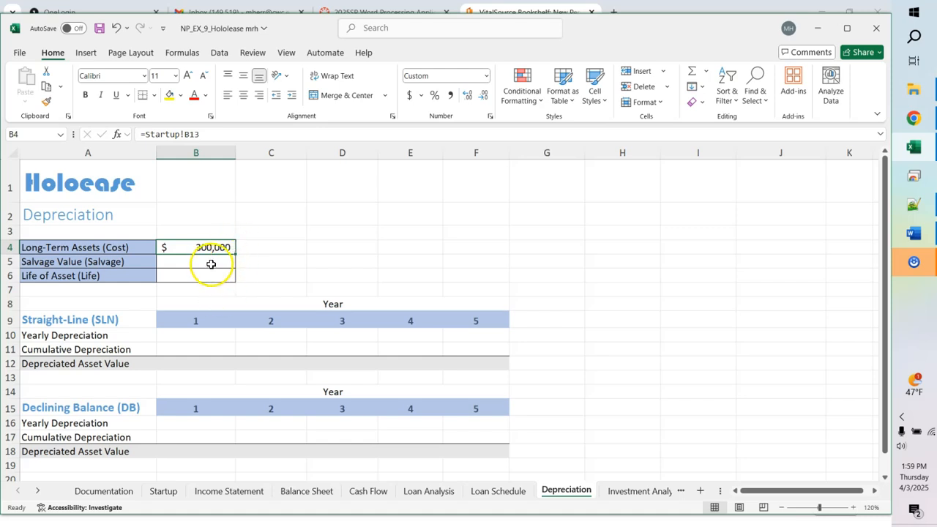
Step: Enter salvage value 75000 in B5 and asset life 10 in B6
click(211, 262)
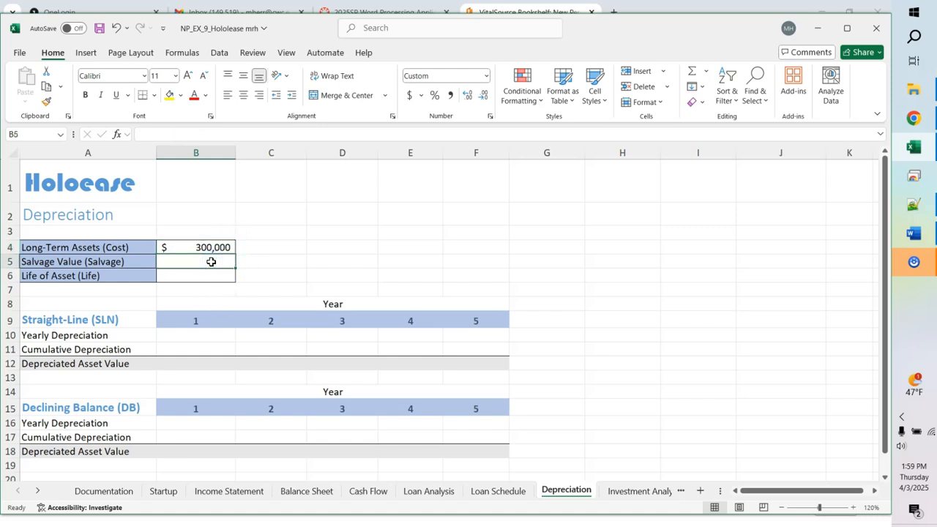
text(75000)
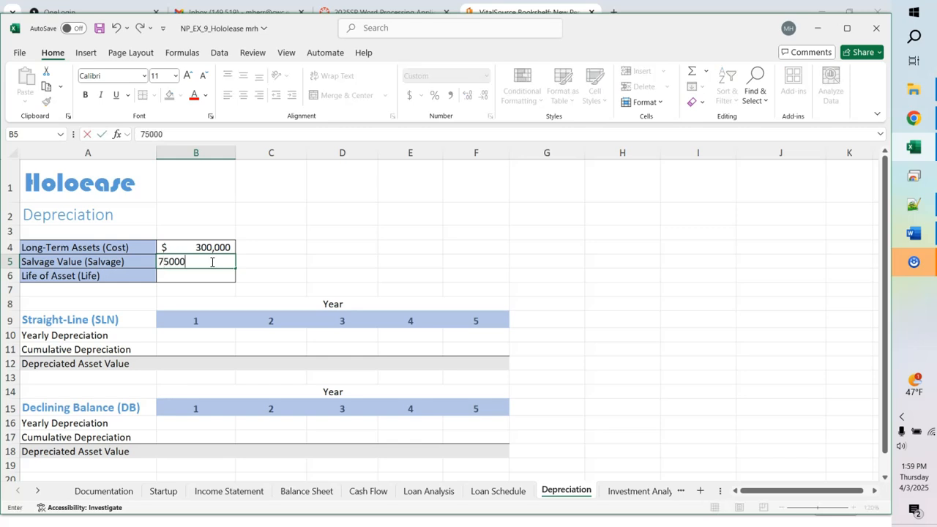
key(Return)
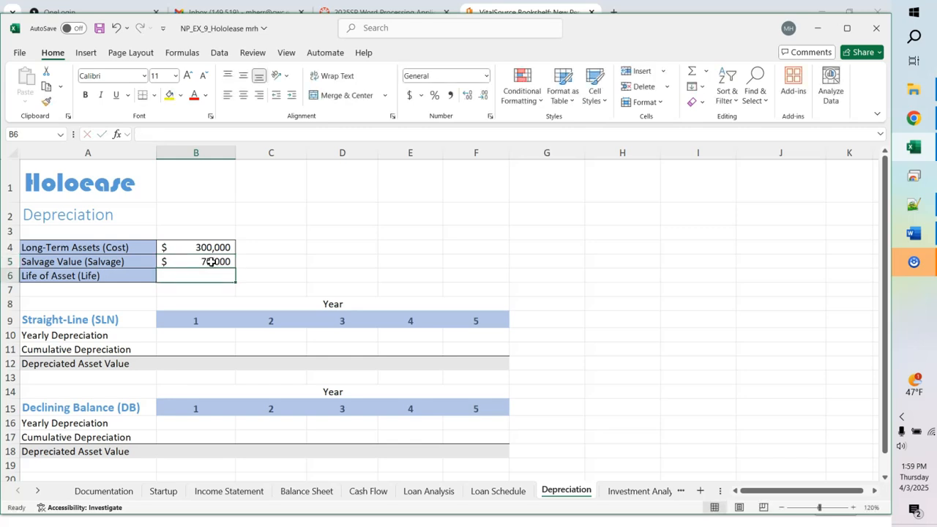
text(10)
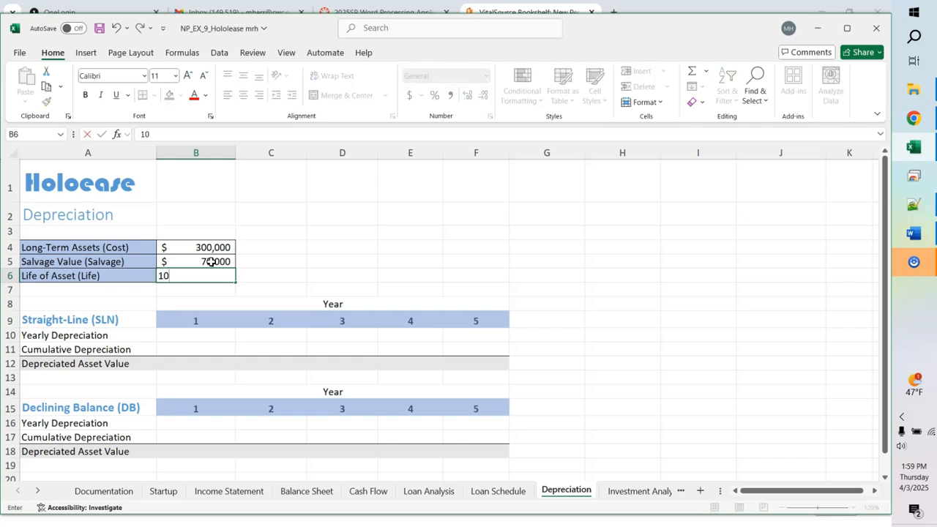
key(Return)
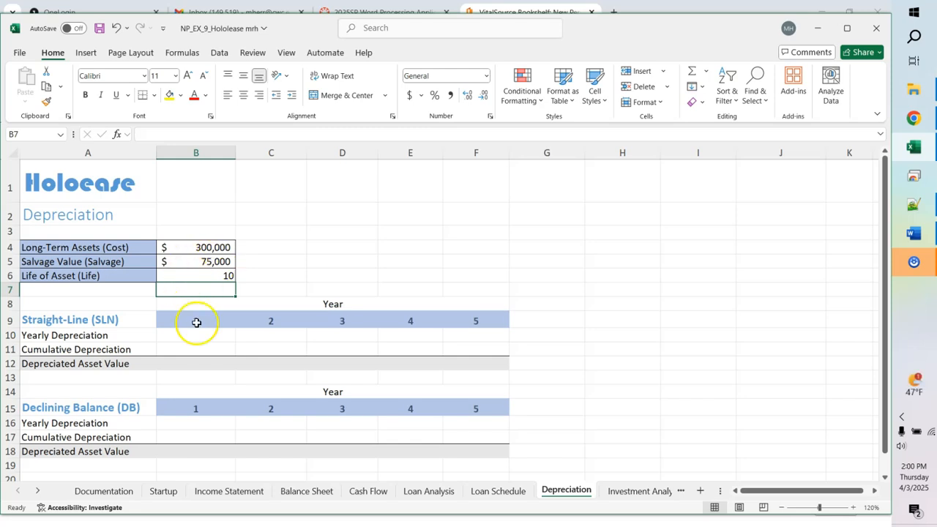
Step: Enter =SLN($B$4,$B$5,$B$6) in B10 for year 1 depreciation of 22,500
click(183, 339)
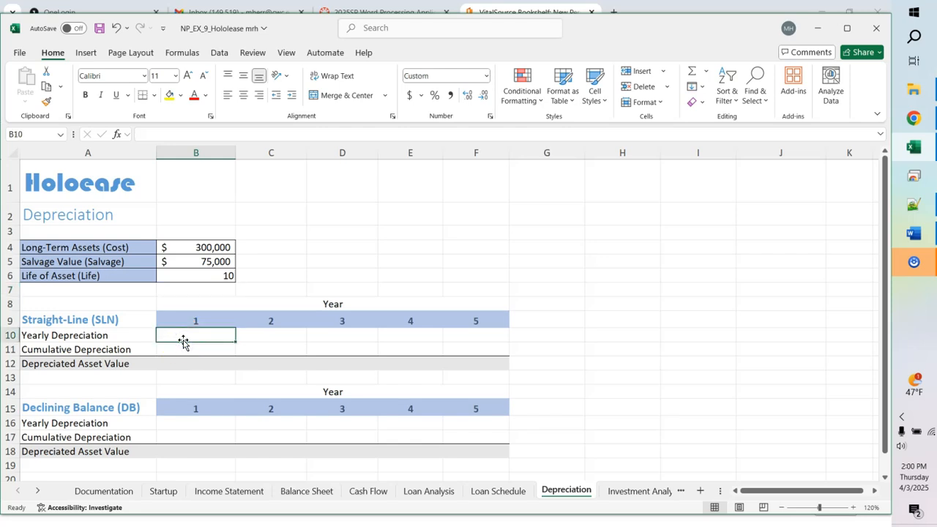
text(=sln)
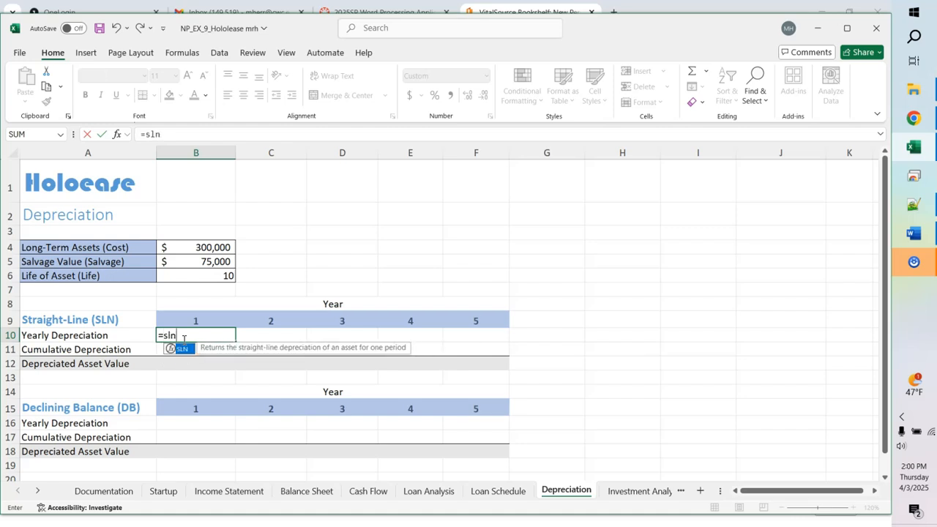
key(Tab)
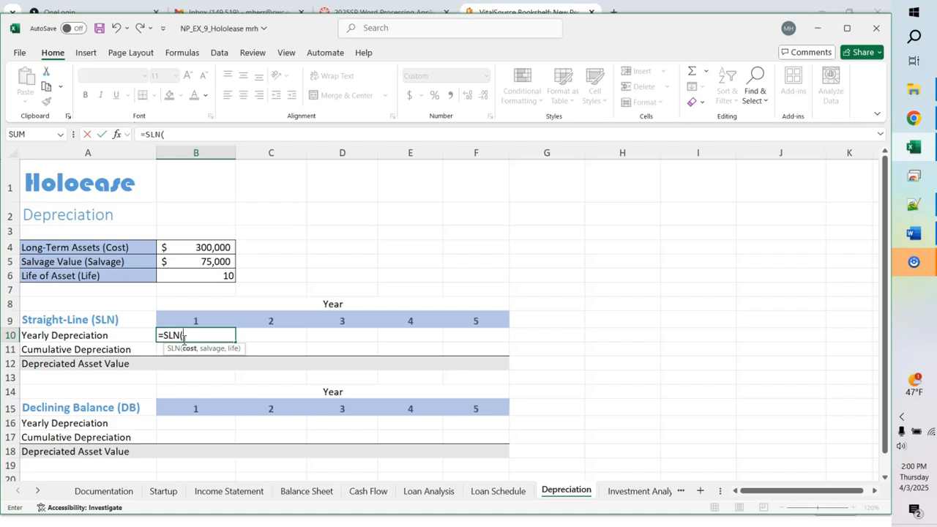
text(b4,)
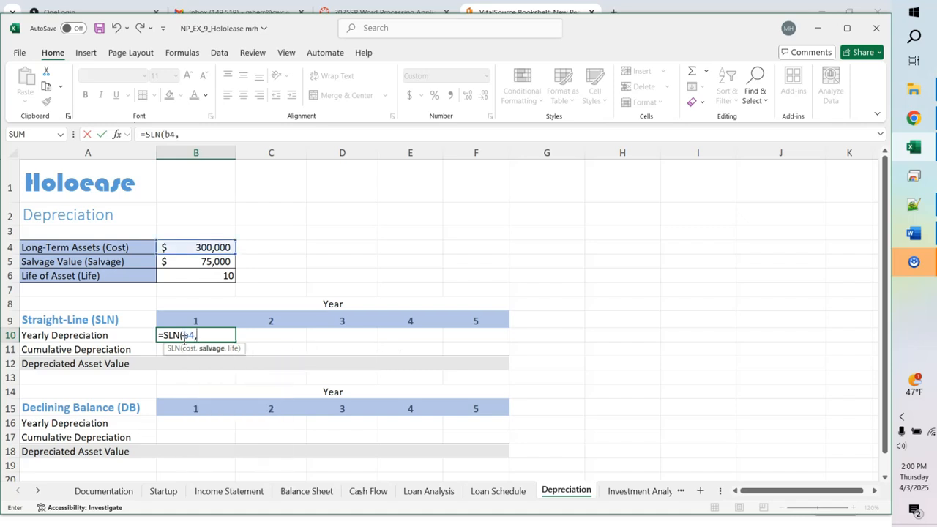
text(b5,b6)
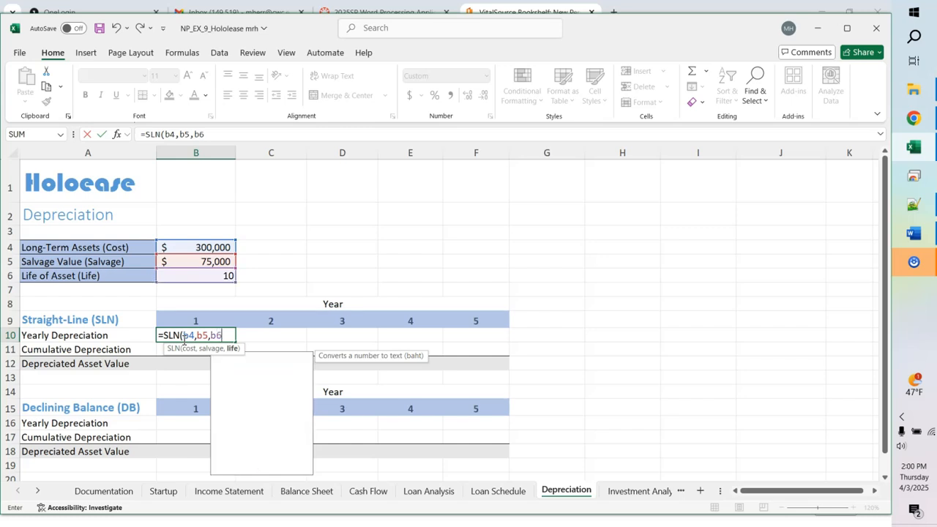
text())
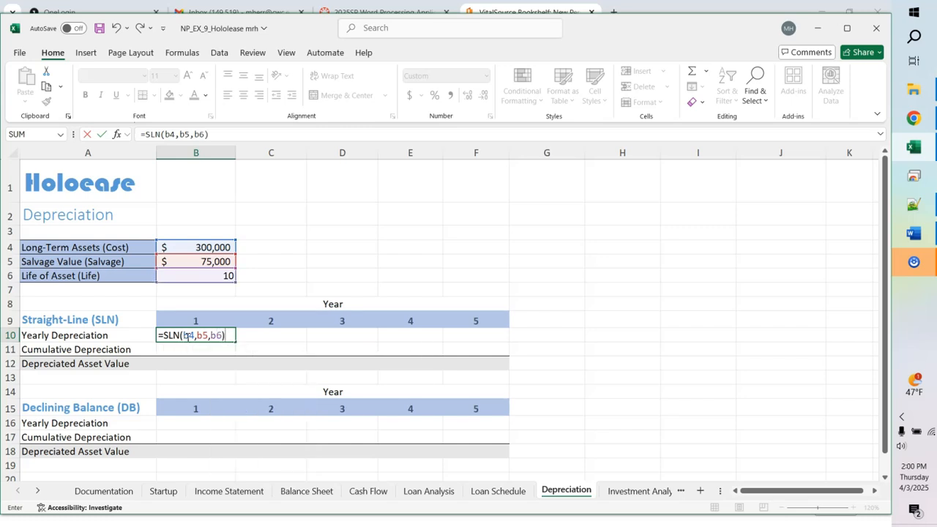
click(189, 335)
key(F4)
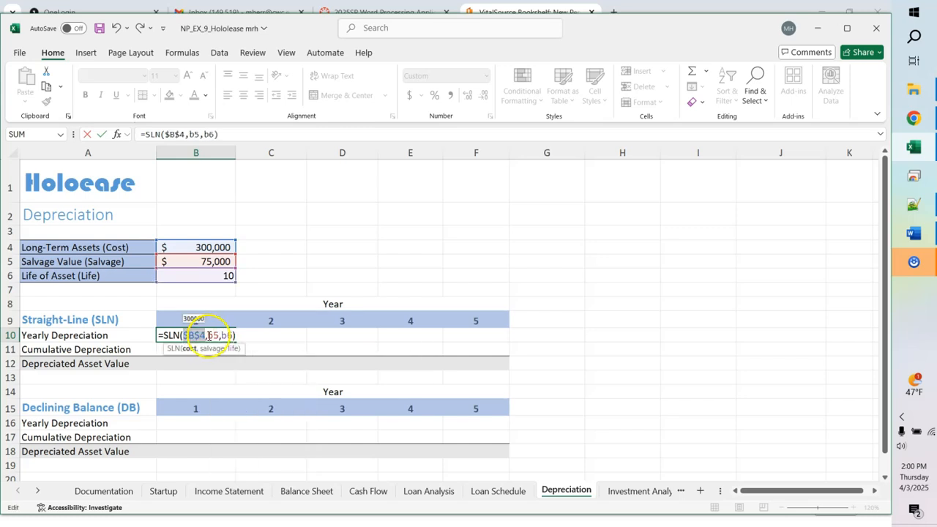
click(211, 335)
key(F4)
click(235, 335)
key(F4)
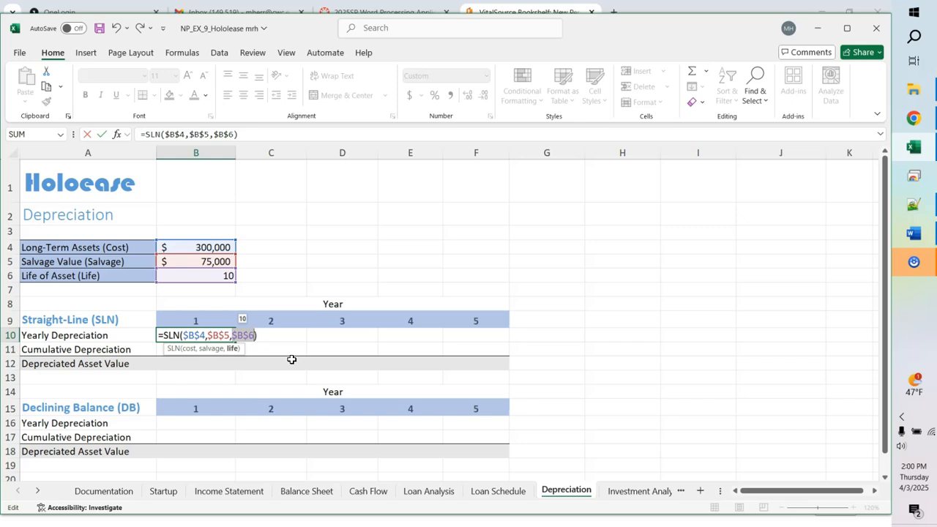
key(Return)
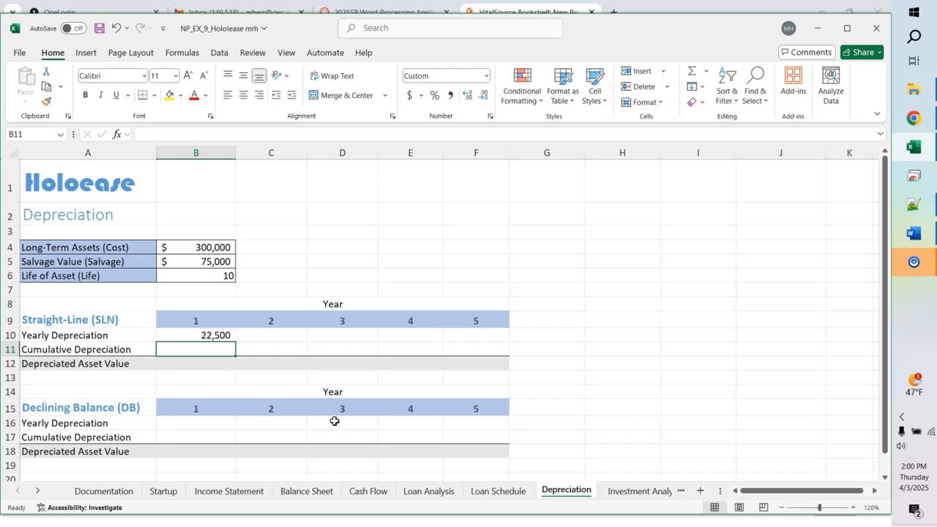
click(210, 336)
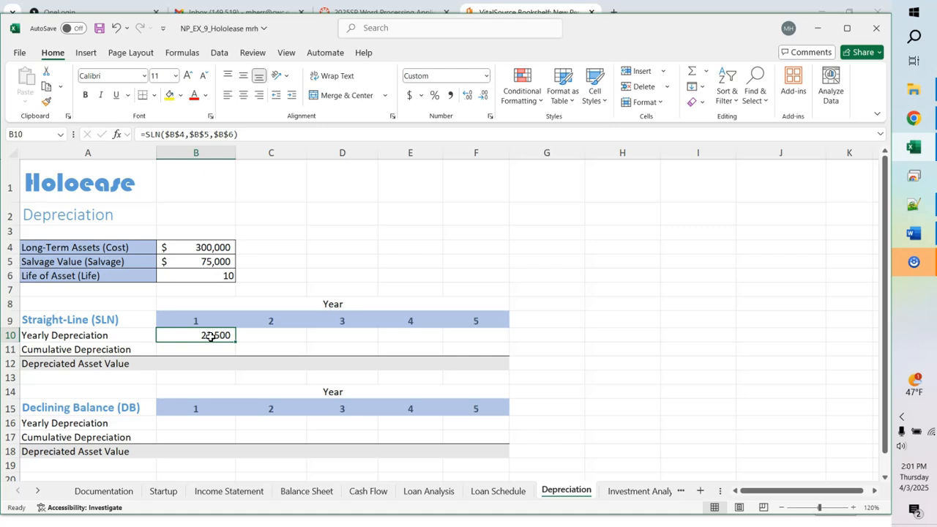
Step: Toggle formula view with Ctrl+` to inspect the SLN formula in B10
click(330, 293)
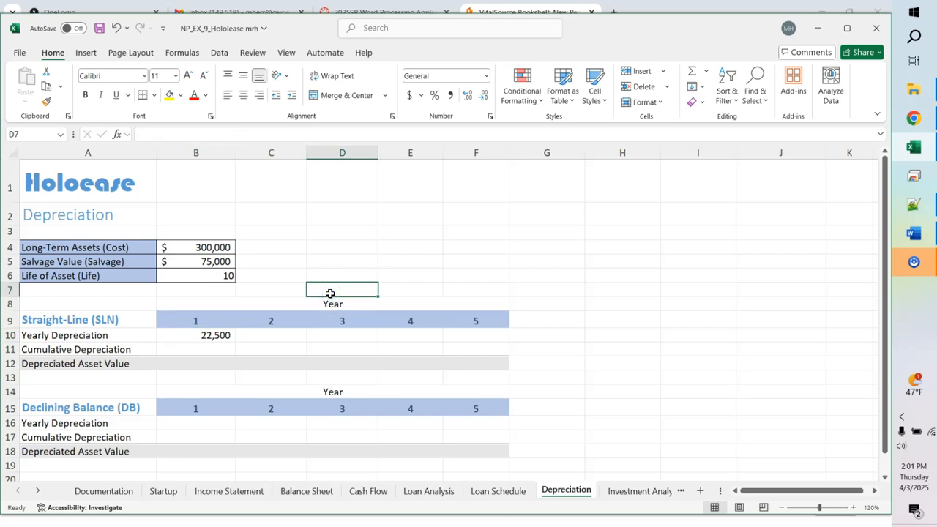
key(ctrl+grave)
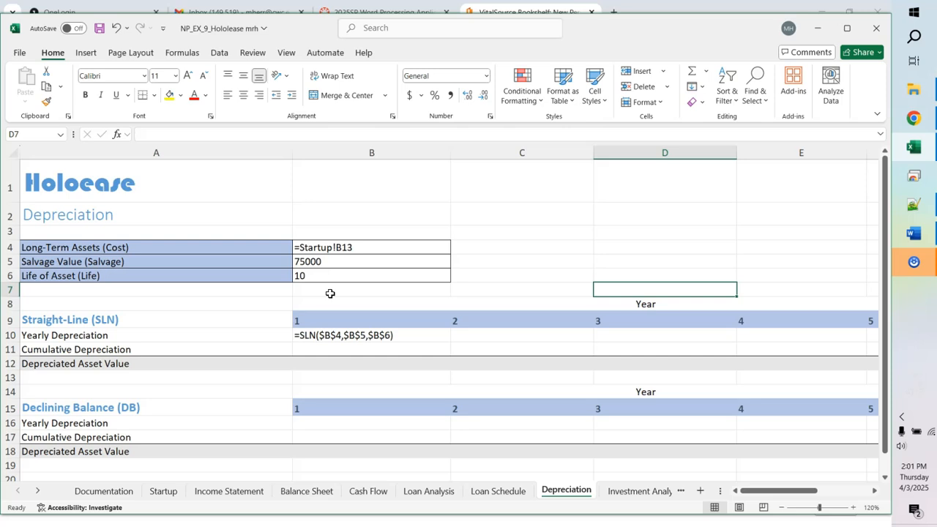
click(327, 251)
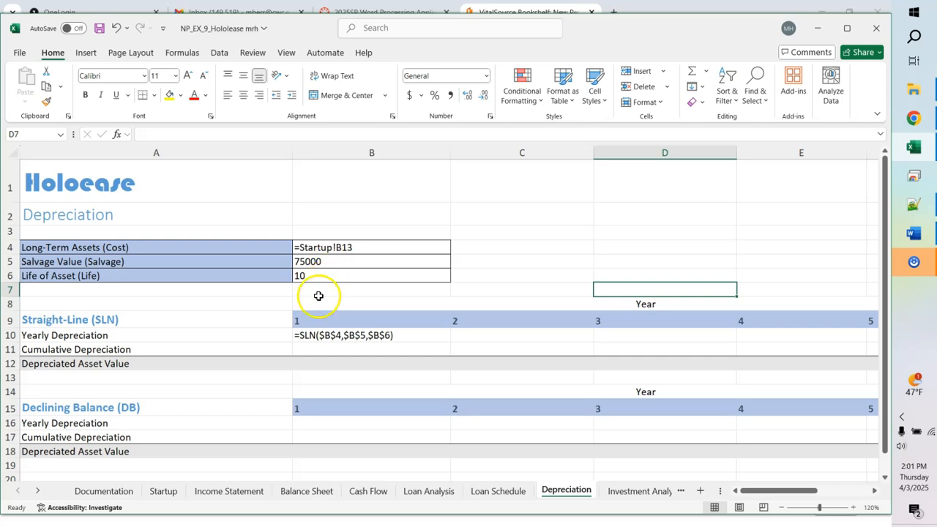
click(323, 343)
key(ctrl+grave)
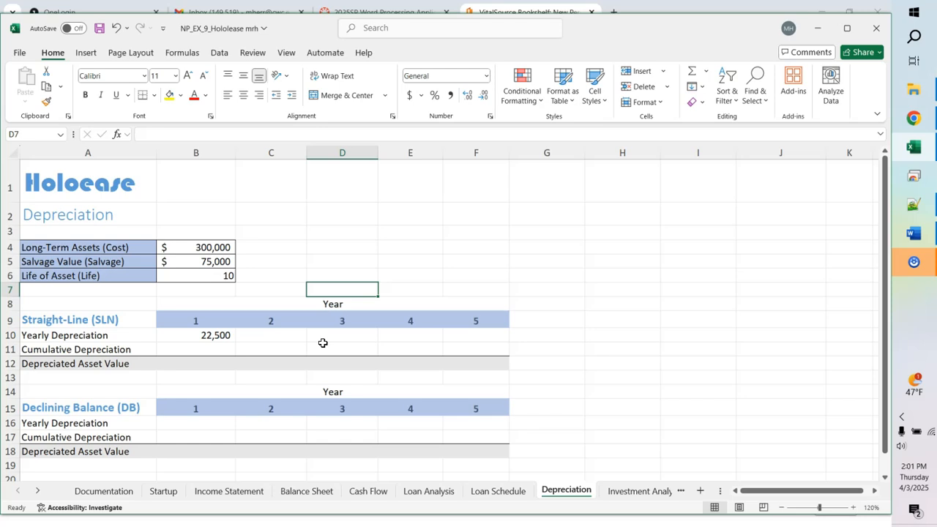
Step: Copy the B10 SLN formula across C10:F10 so every year shows 22,500
click(220, 335)
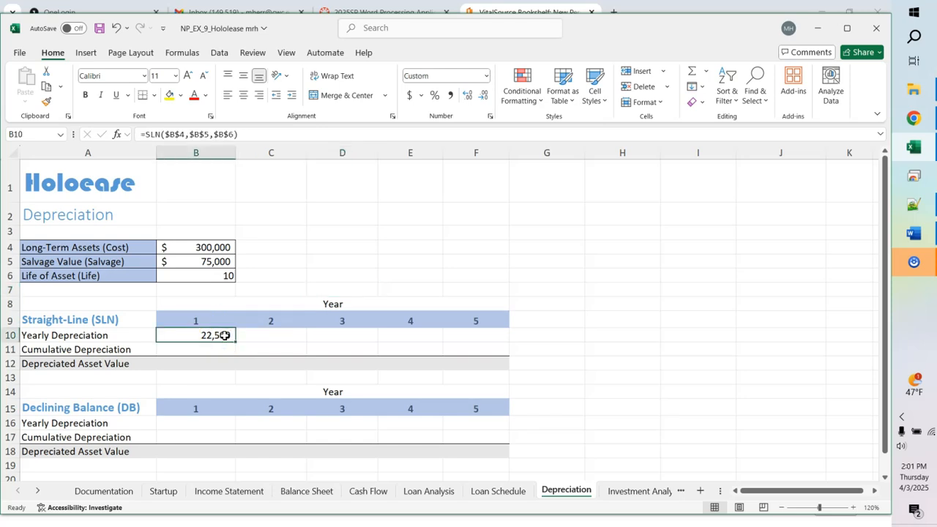
drag(236, 342, 488, 343)
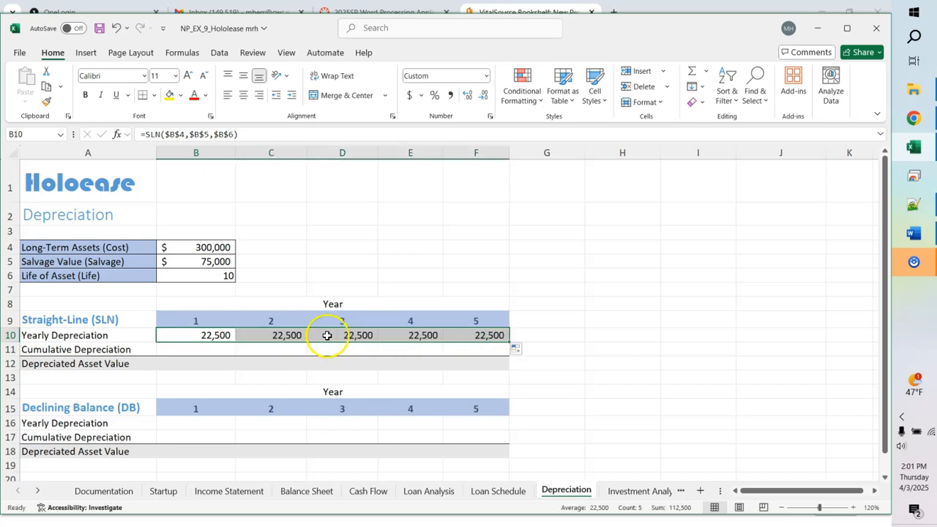
key(ctrl+grave)
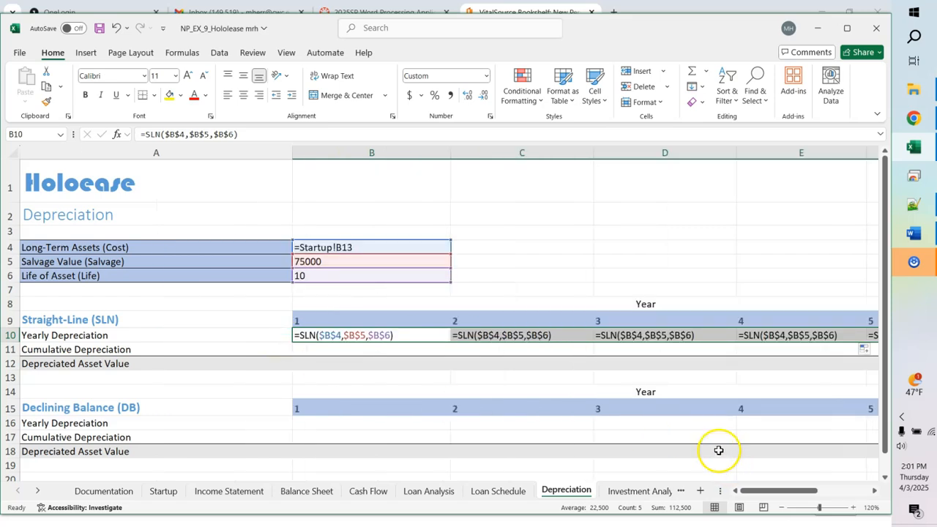
key(ctrl+grave)
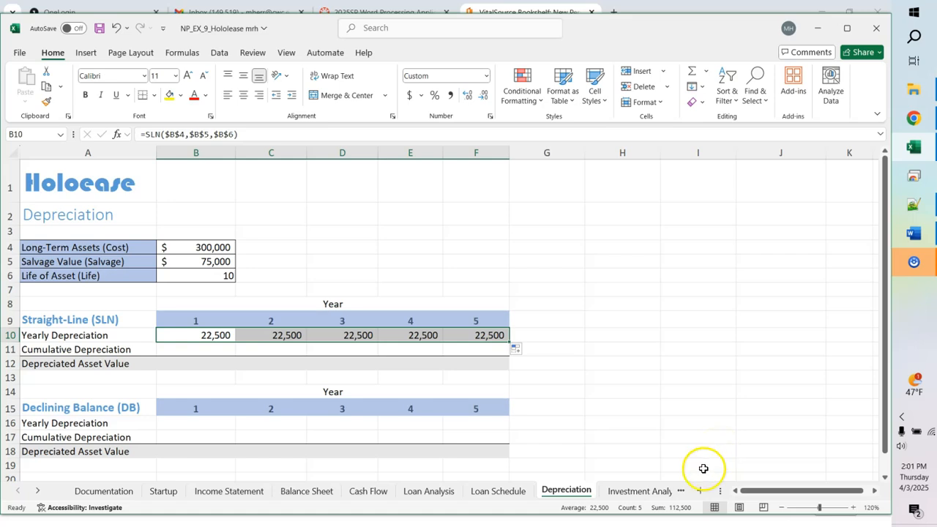
Step: Set year 1 cumulative depreciation in B11 to =B10
click(213, 350)
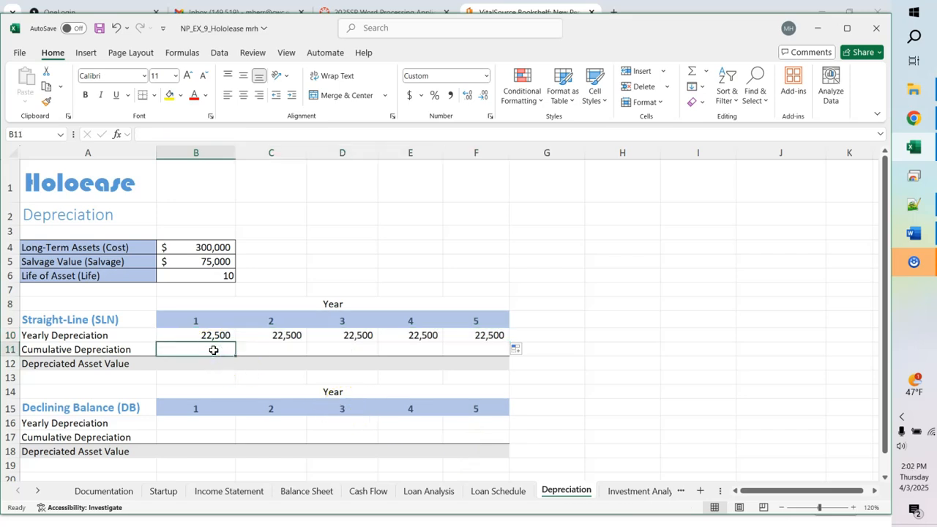
text(=b10)
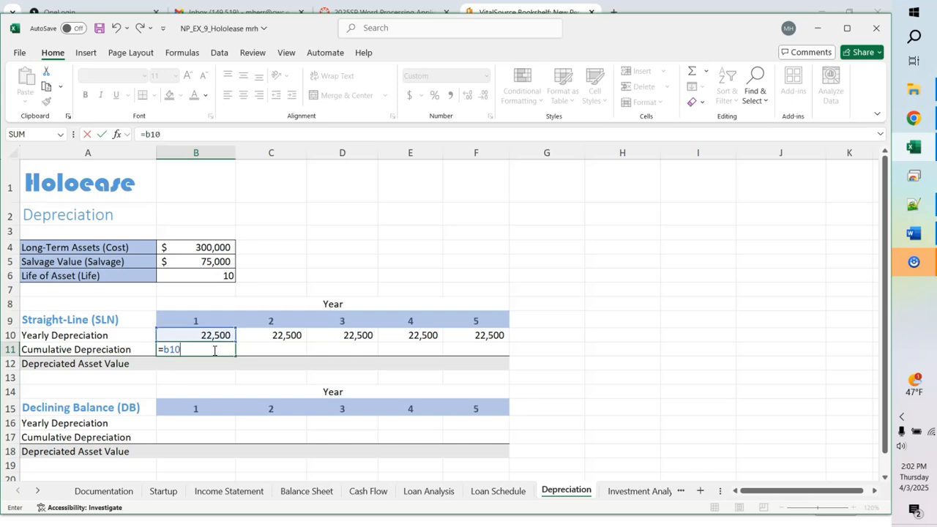
key(Return)
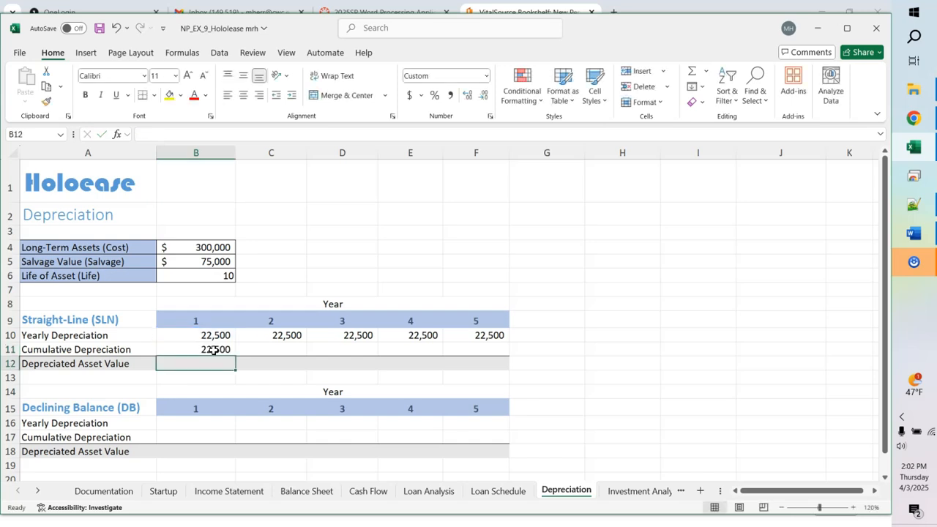
click(255, 350)
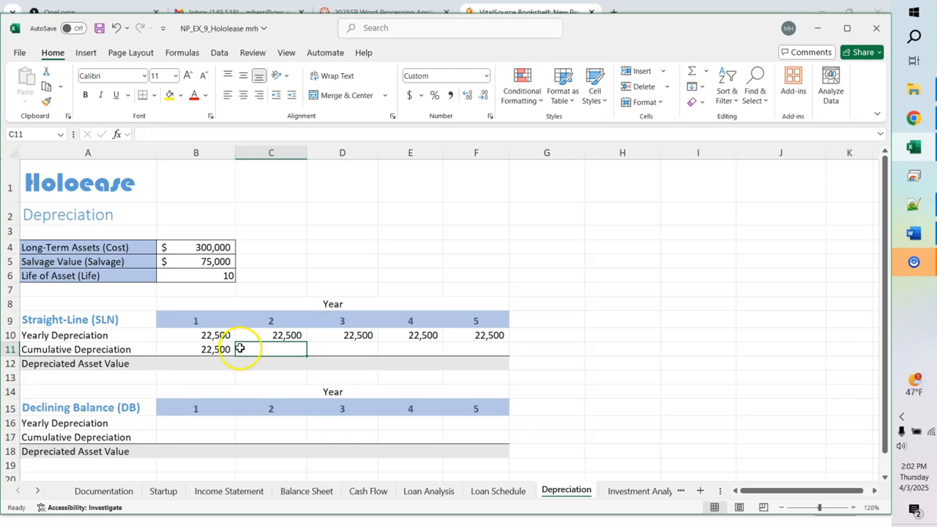
click(217, 349)
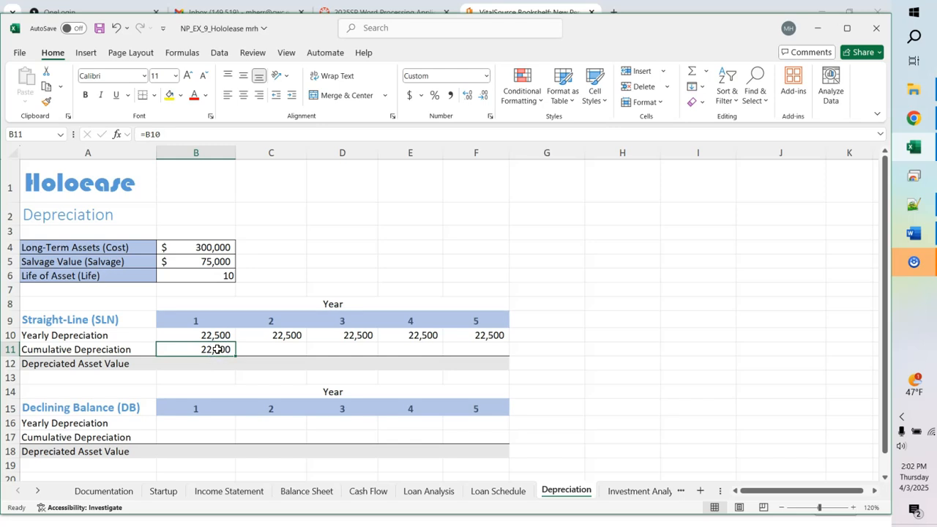
Step: Enter =B11+C10 in C11 and fill it to F11, giving 45,000 through 112,500
click(267, 351)
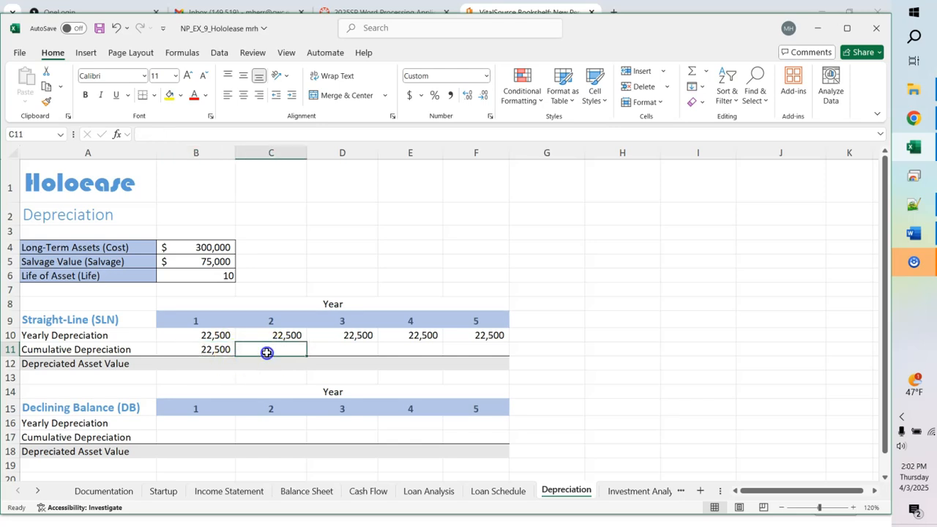
text(=)
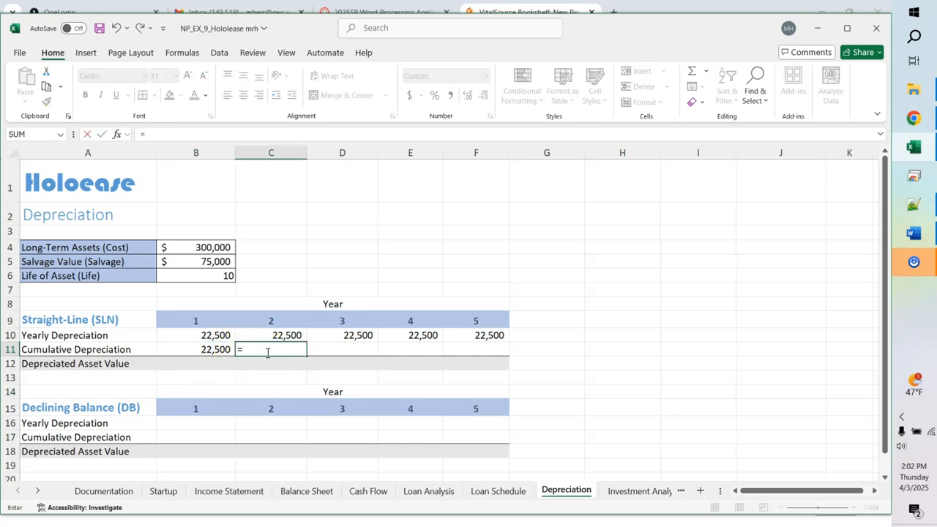
text(b11)
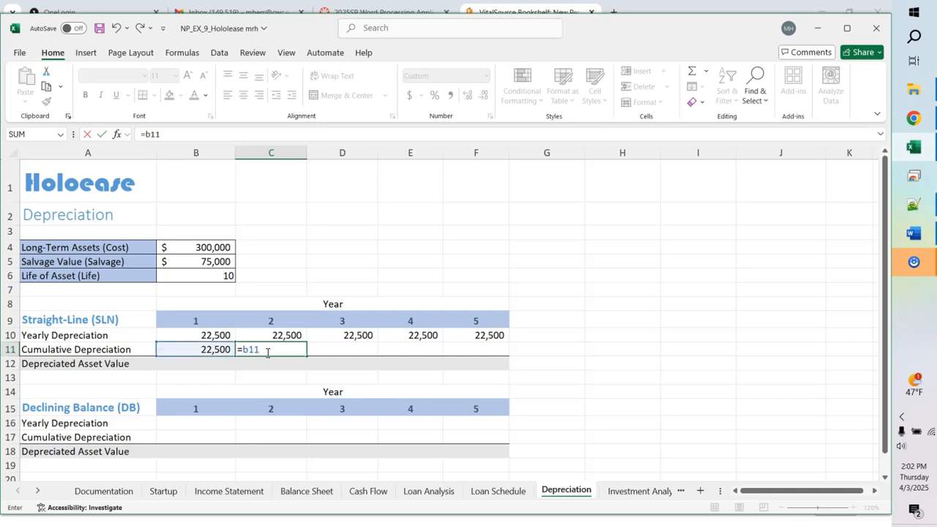
text(+c)
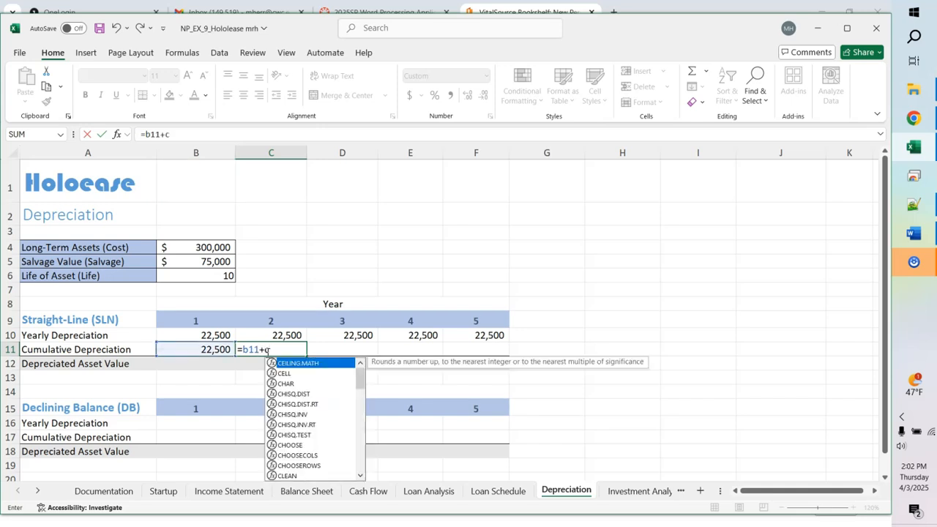
text(10)
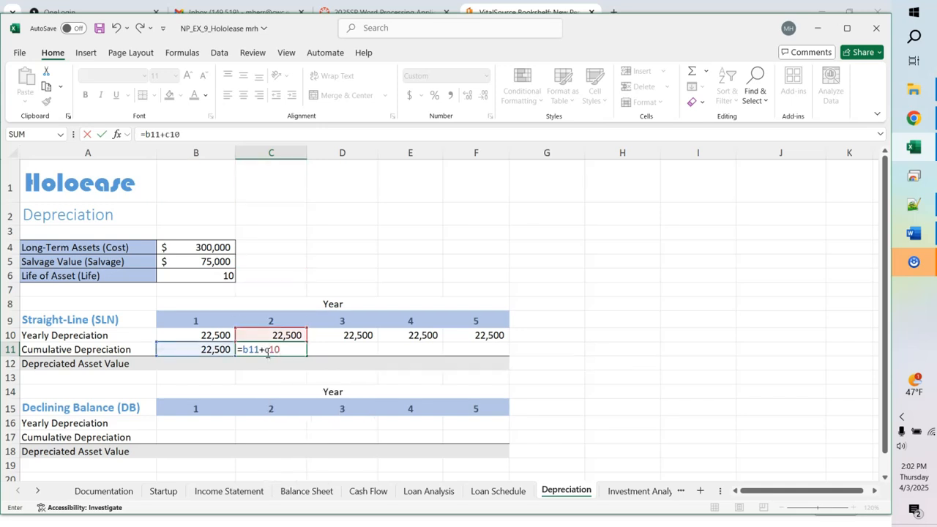
key(Return)
click(286, 349)
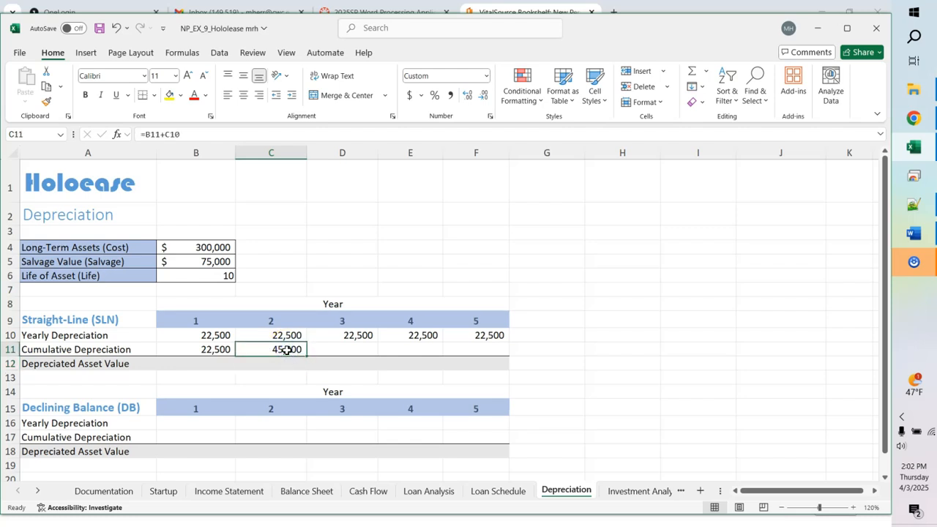
drag(306, 356, 488, 341)
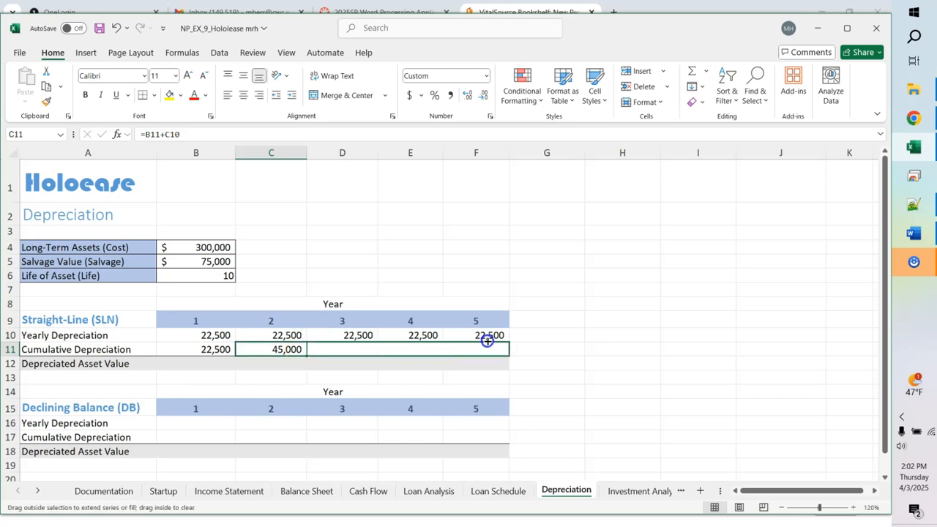
drag(487, 341, 487, 341)
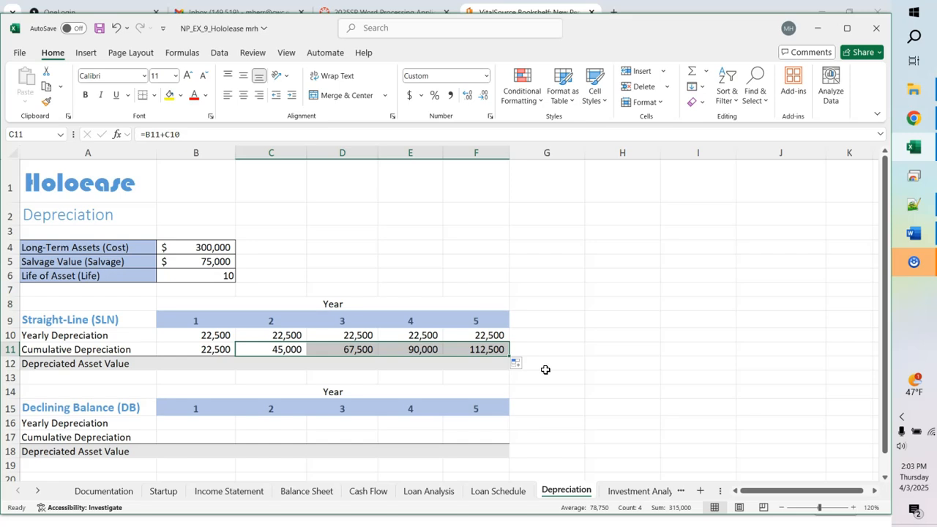
Step: Start a cost-minus-cumulative formula in B12, then cancel and undo the botched attempt
click(208, 367)
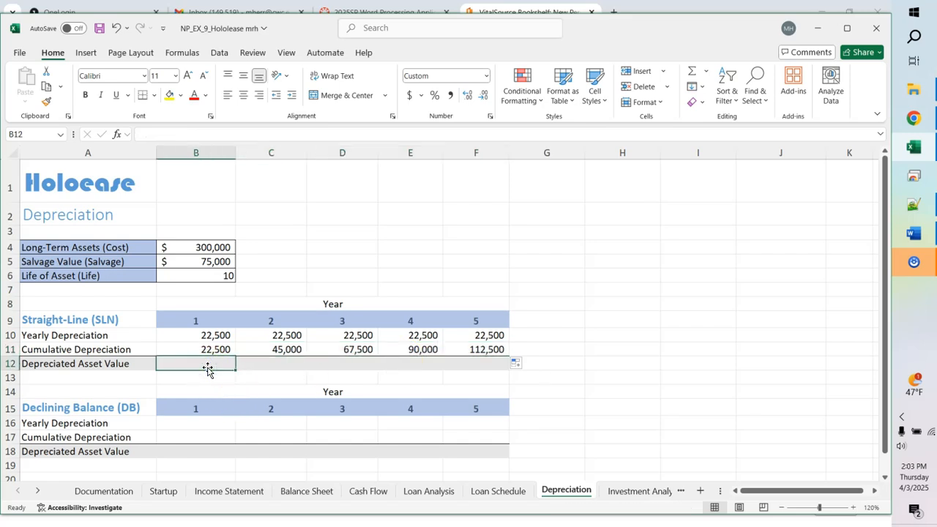
text(=b)
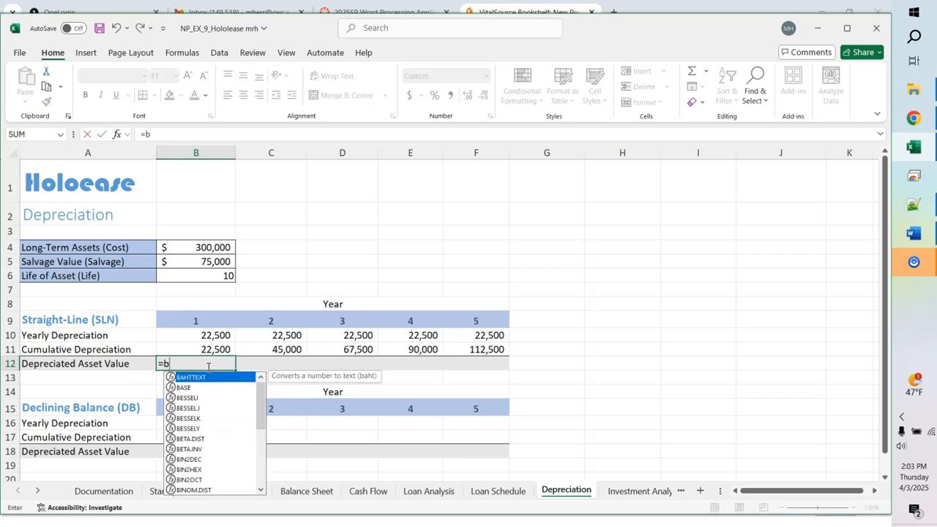
text(4-b)
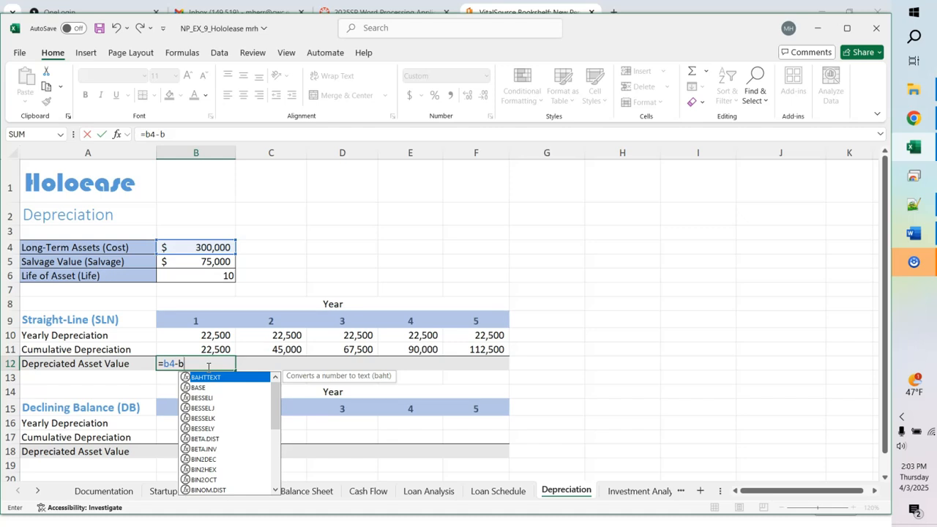
text(11)
click(166, 363)
click(167, 364)
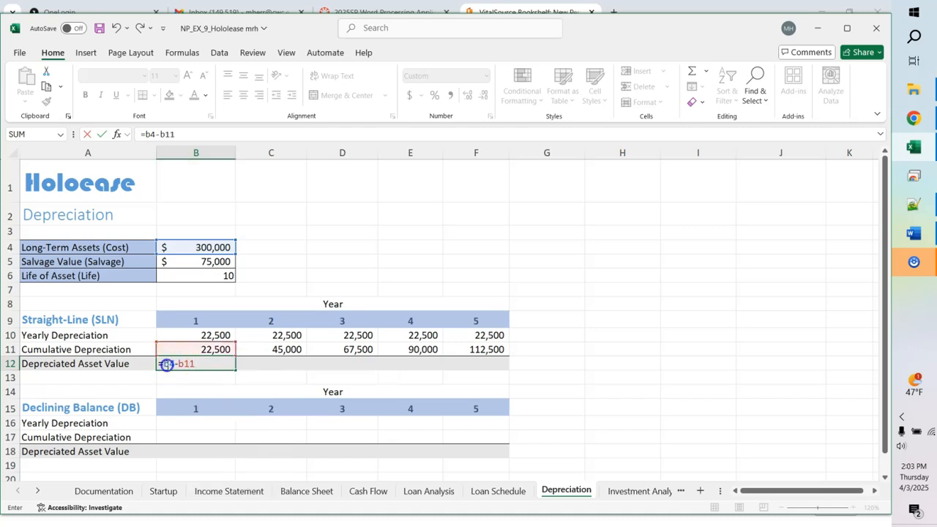
key(F4)
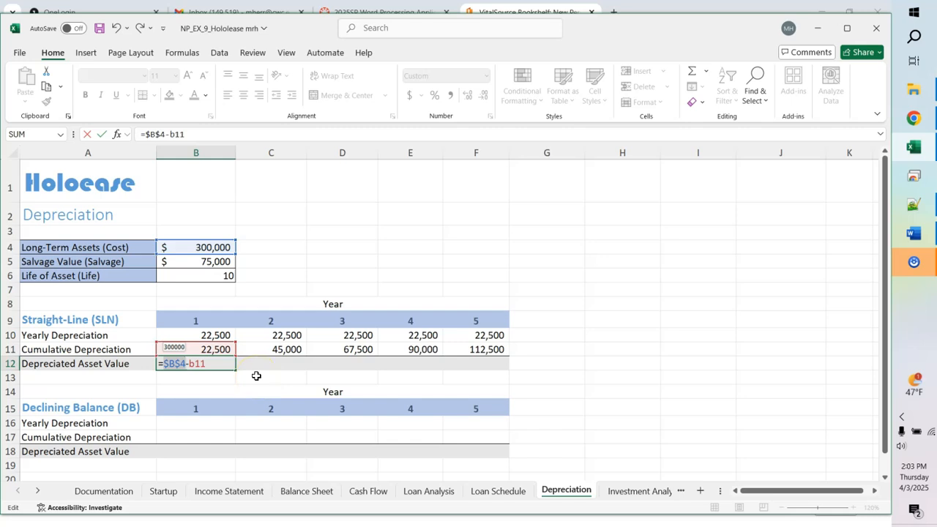
click(256, 376)
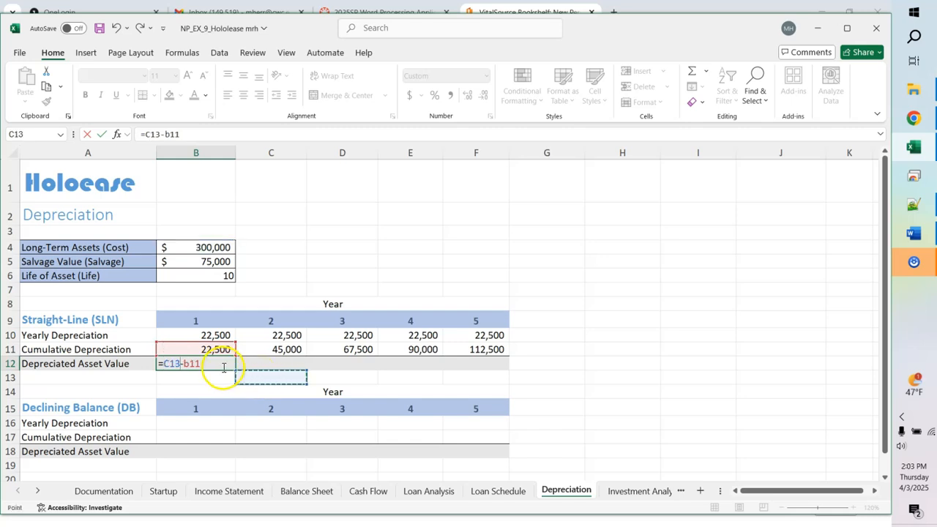
key(Escape)
click(225, 366)
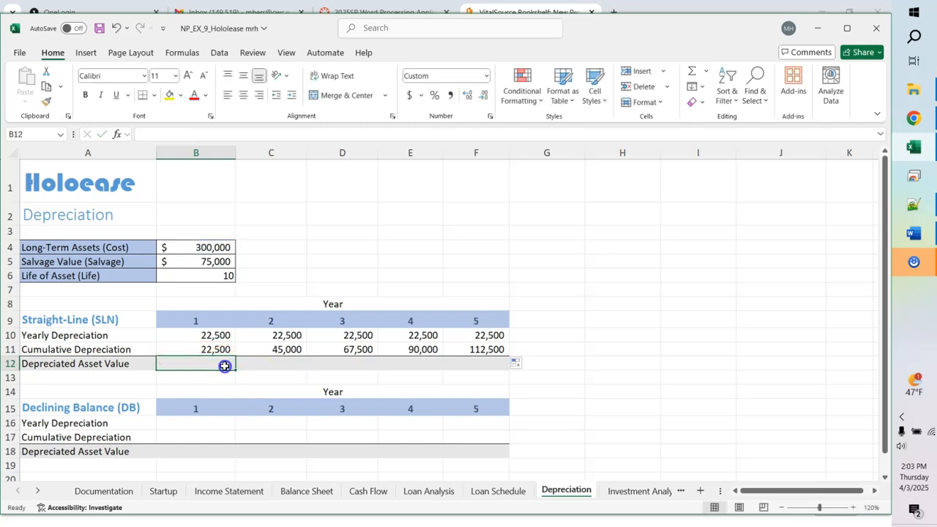
key(ctrl+z)
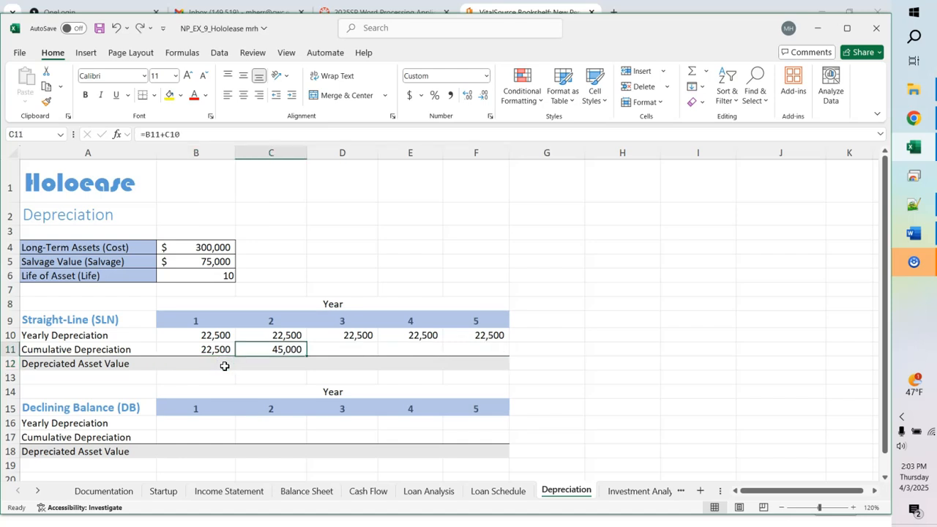
click(140, 29)
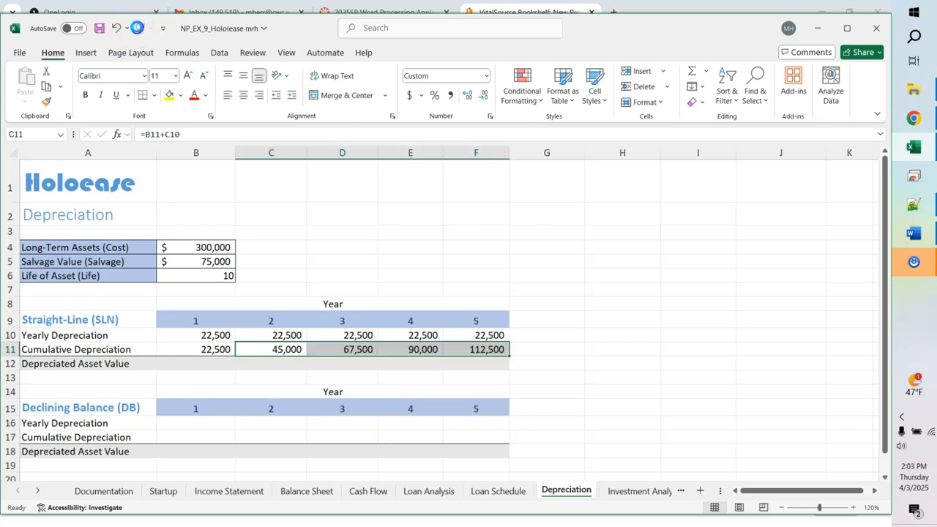
Step: Enter =$B$4-B11 in B12, fixing the stray equals sign, and fill to F12 ($277,500 to $187,500)
click(201, 366)
text(=)
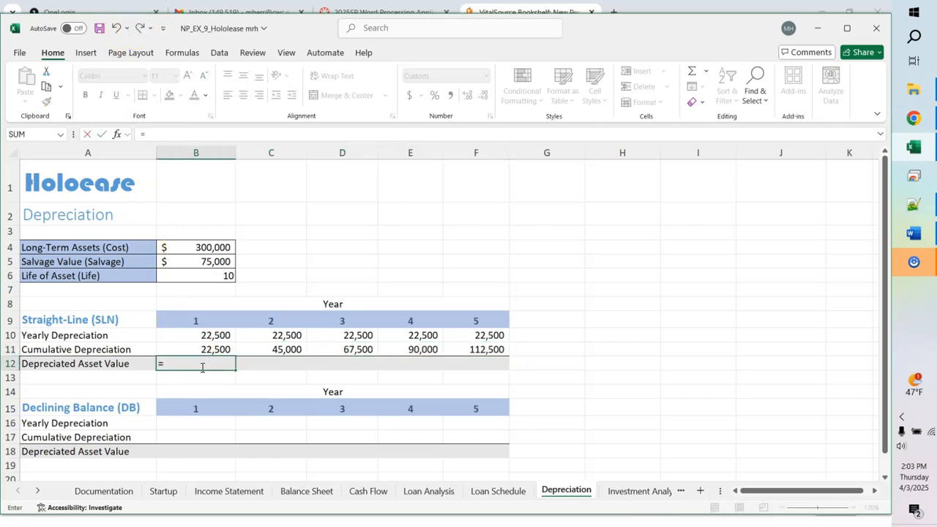
text(b)
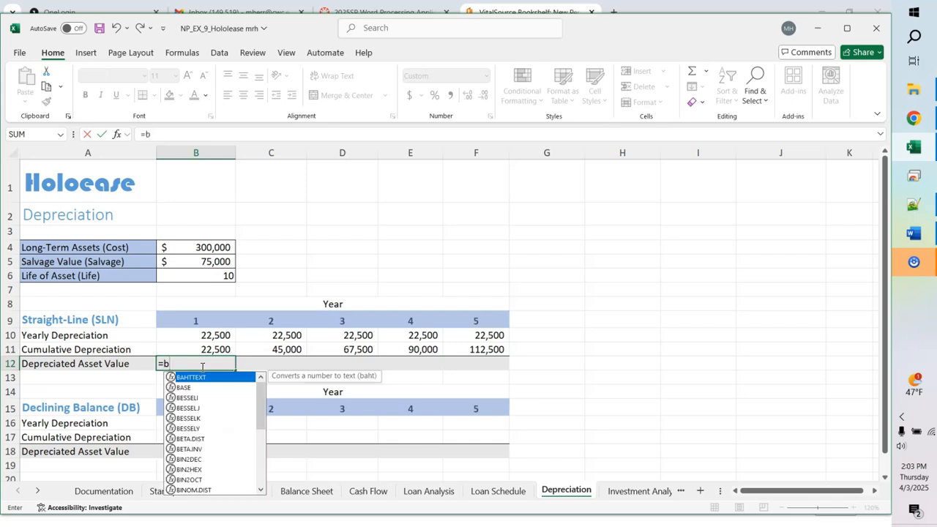
text(4=b11)
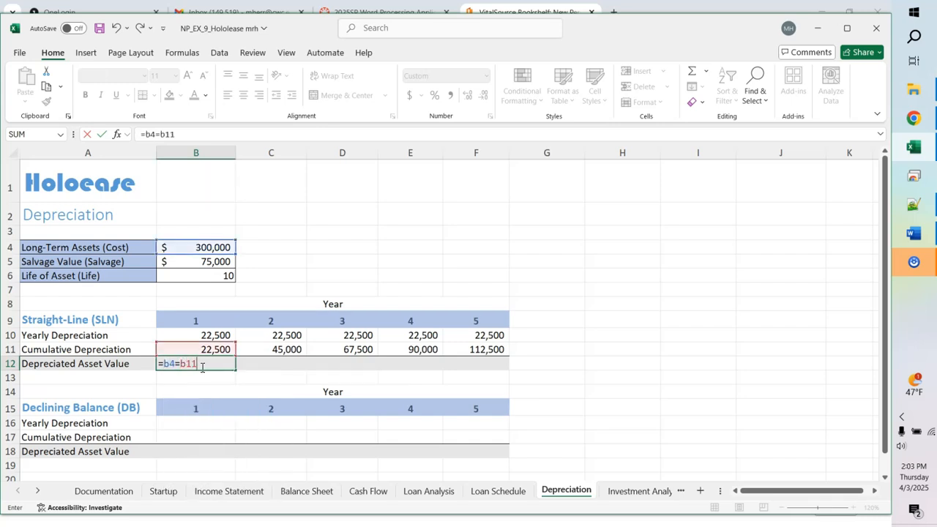
click(170, 367)
key(F4)
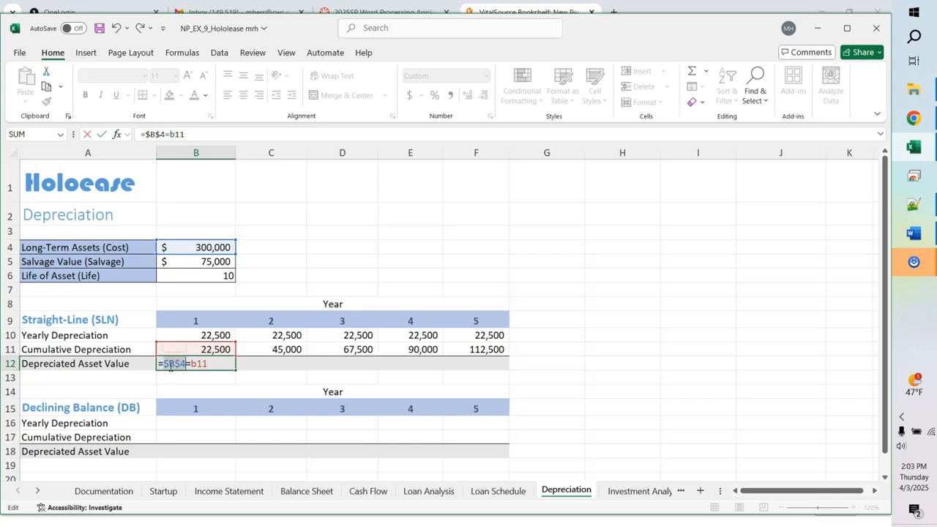
key(Return)
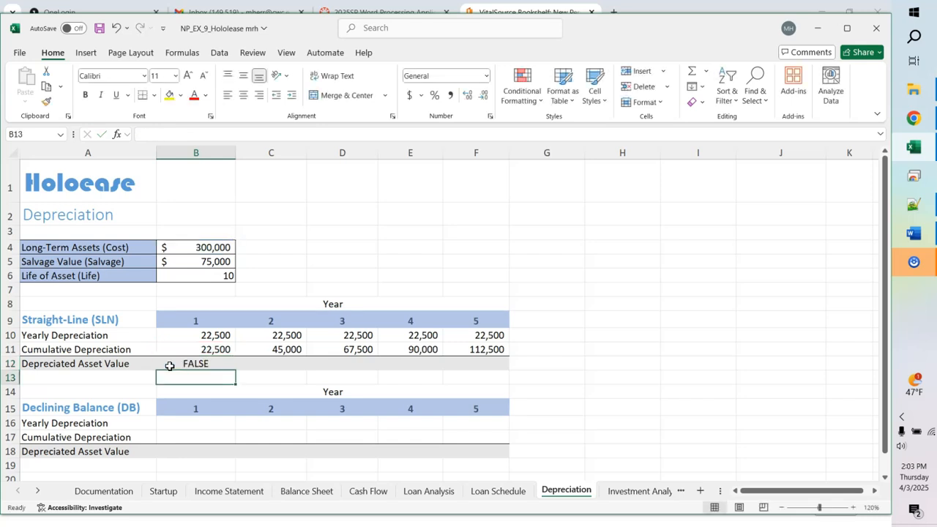
click(218, 364)
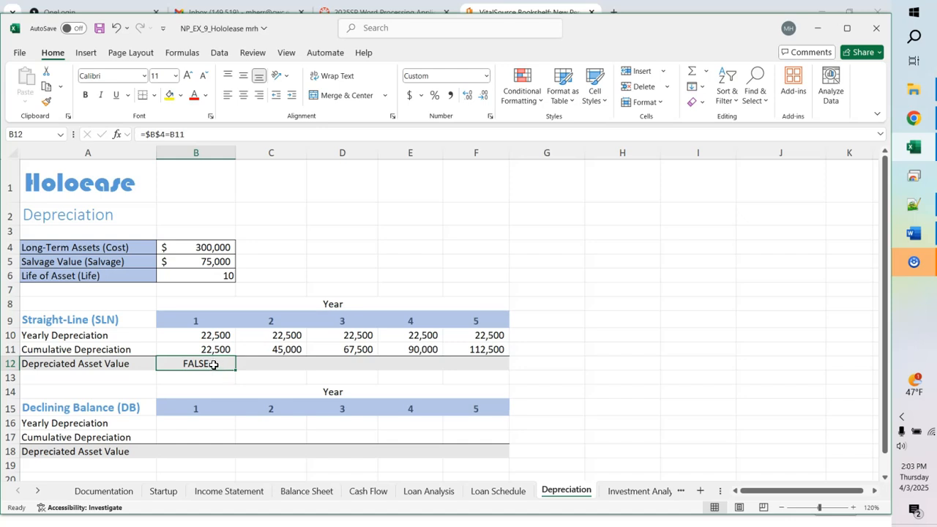
click(168, 135)
key(BackSpace)
text(-)
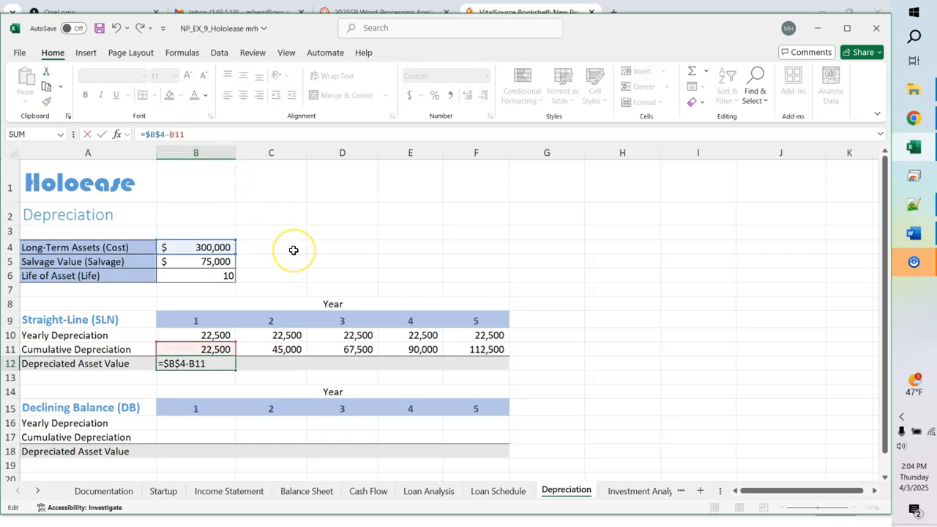
key(Return)
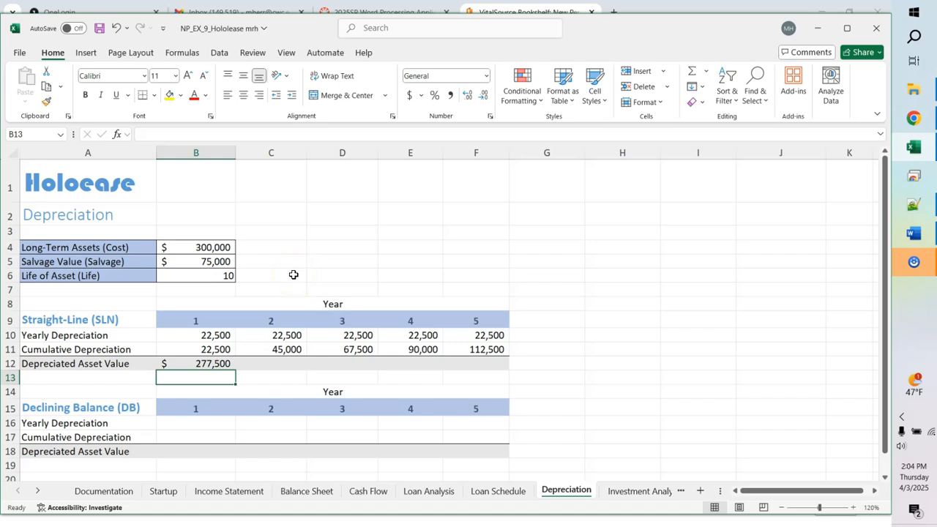
click(205, 364)
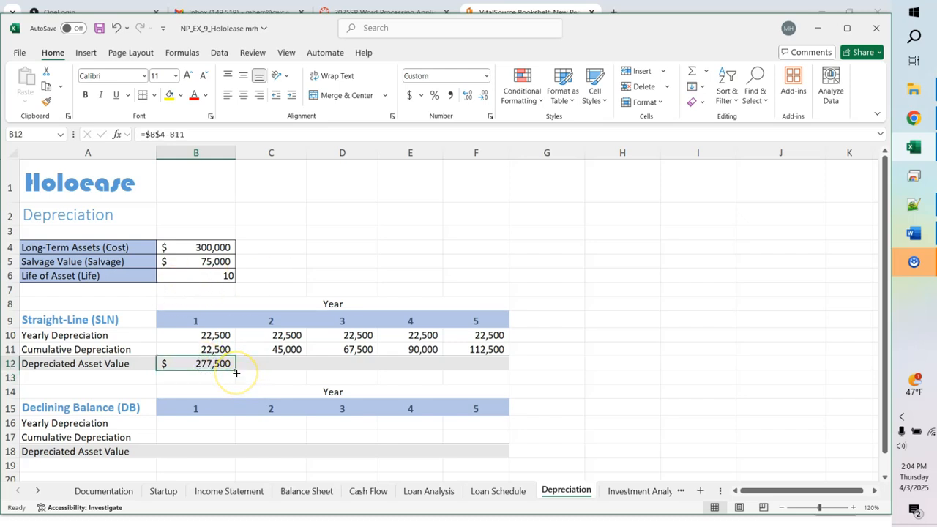
drag(236, 373, 484, 371)
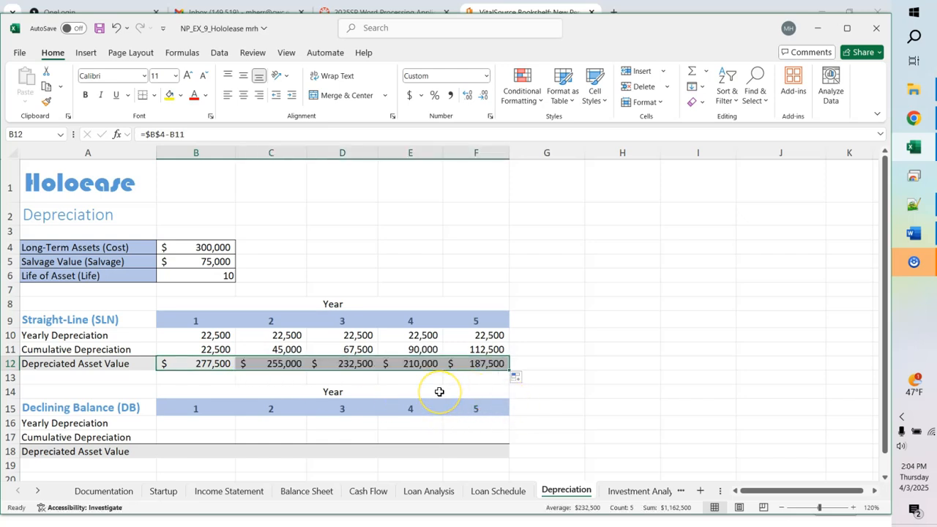
key(ctrl+grave)
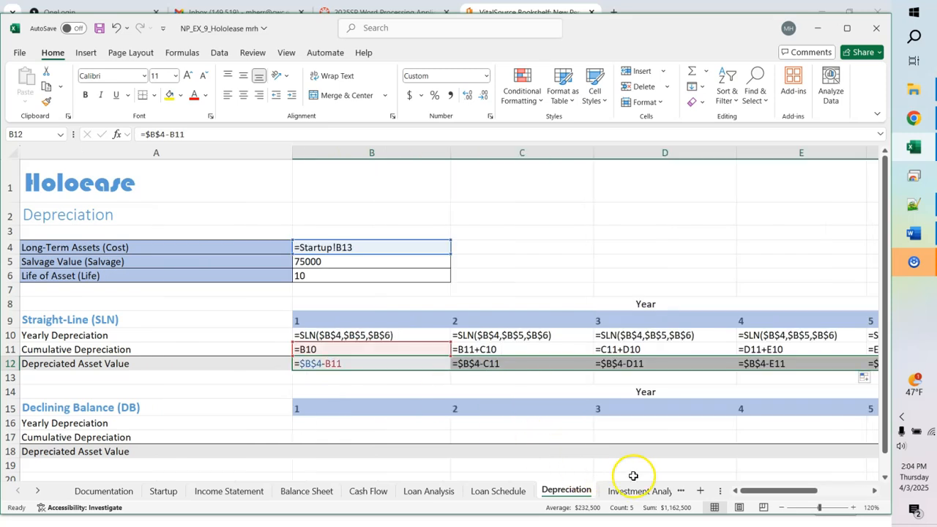
right_click(779, 493)
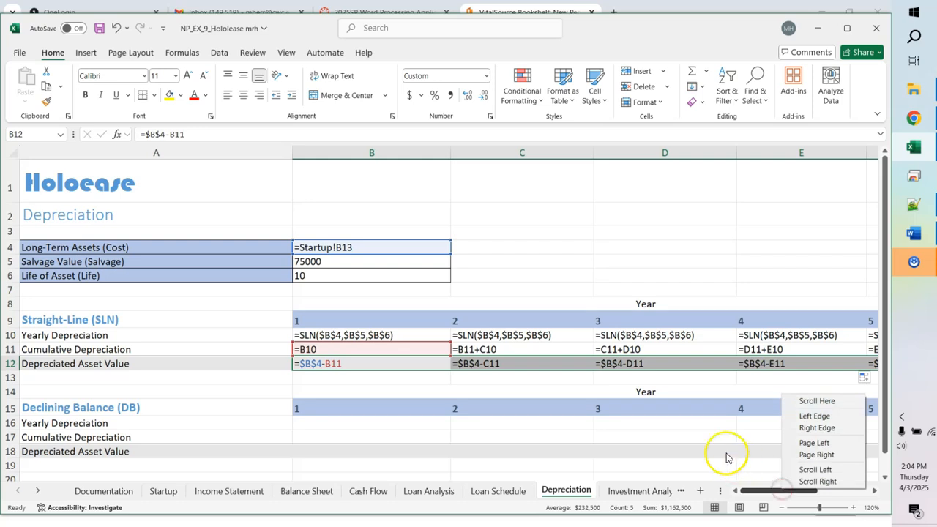
click(673, 385)
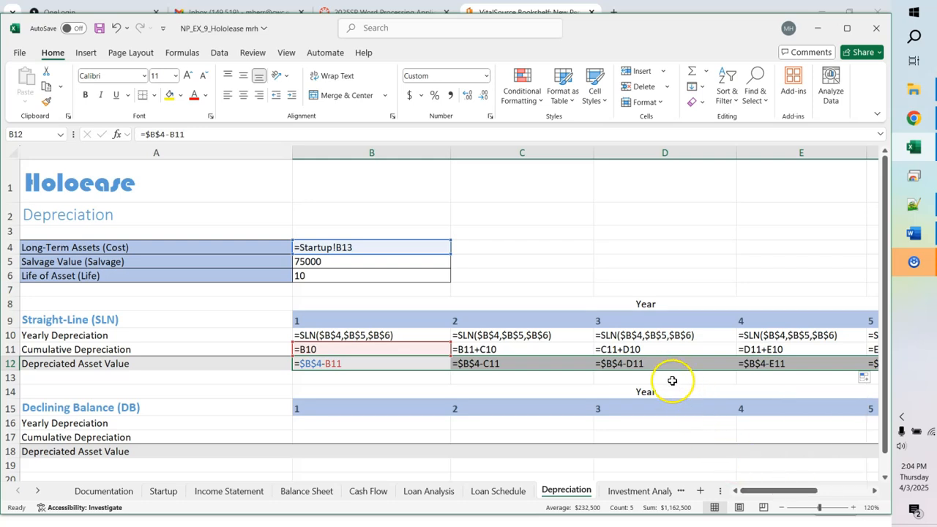
click(603, 266)
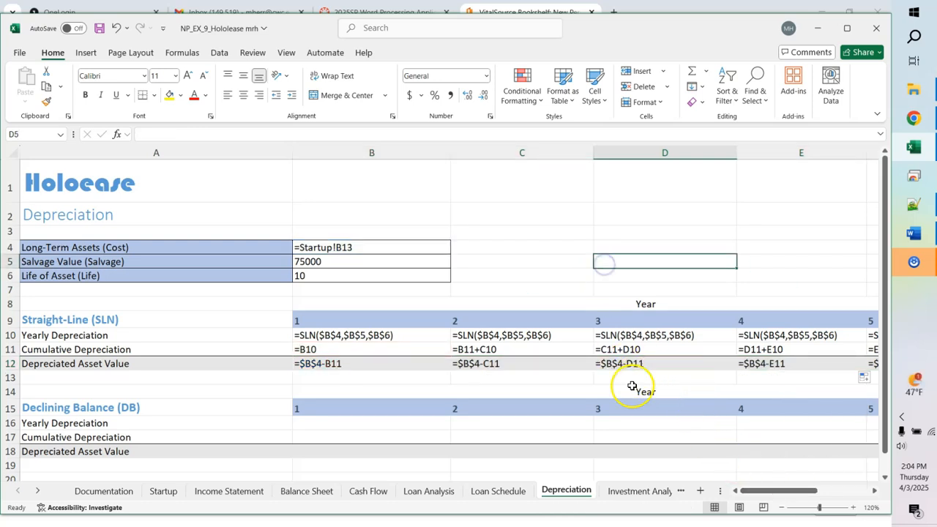
drag(812, 488, 834, 498)
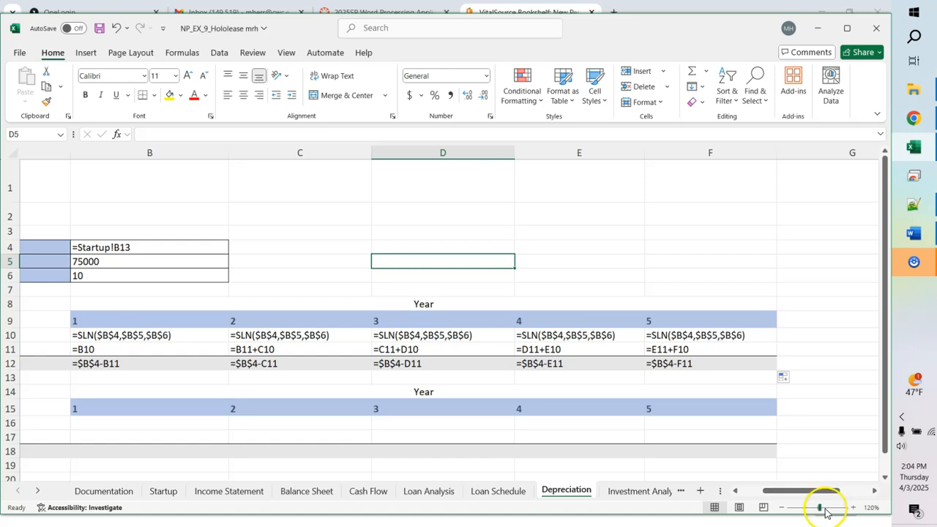
key(ctrl+grave)
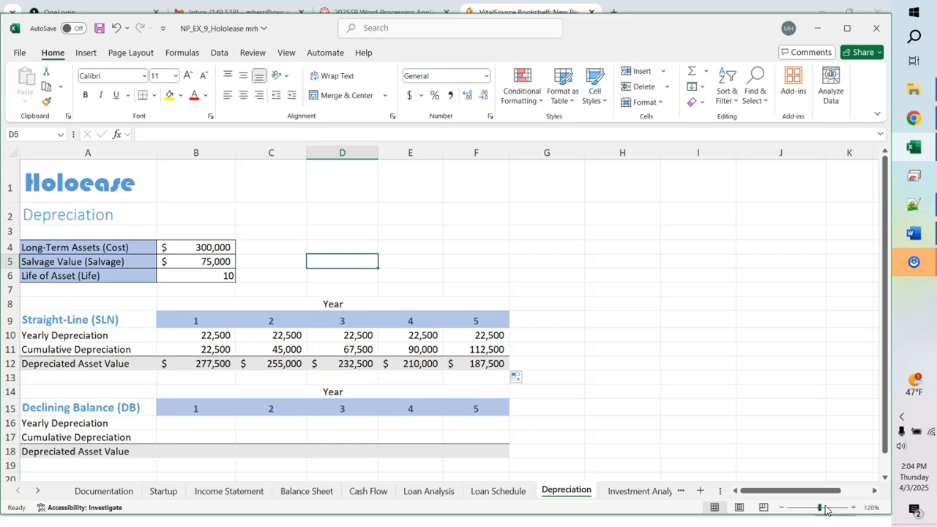
Step: Build a DB formula in B16 referencing cost B4, salvage B5, life B6 and period B15
click(187, 423)
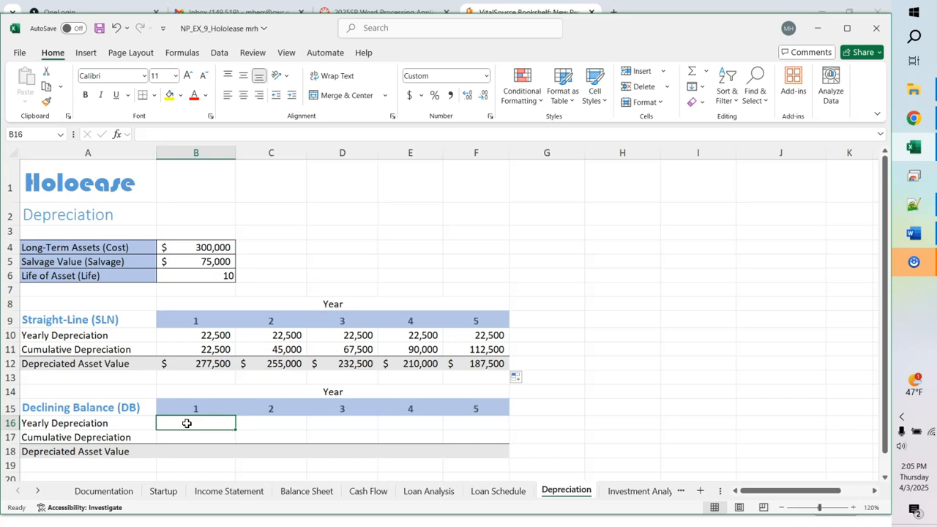
text(=d)
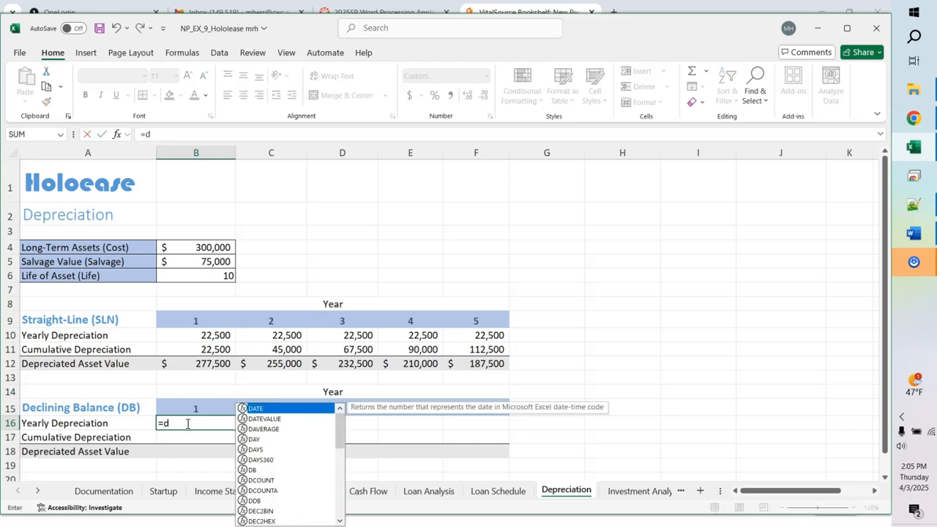
text(b()
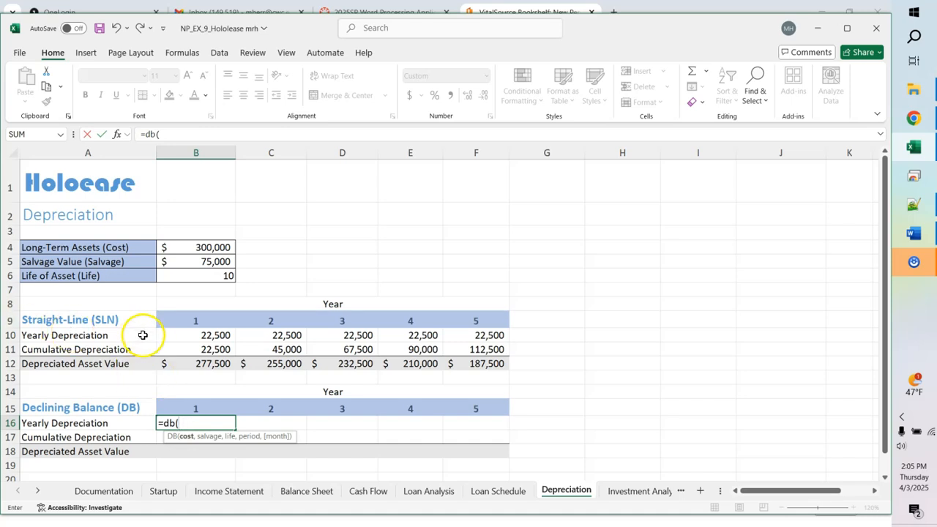
click(196, 247)
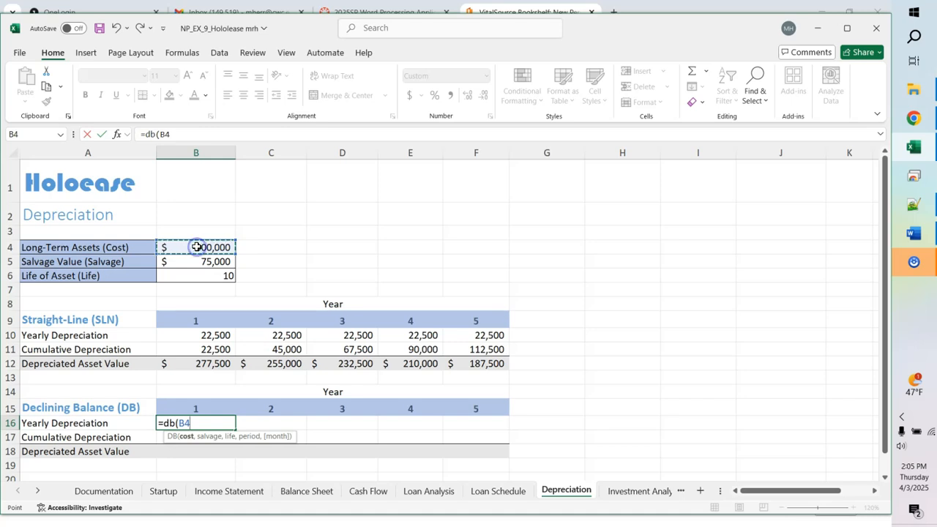
text(,)
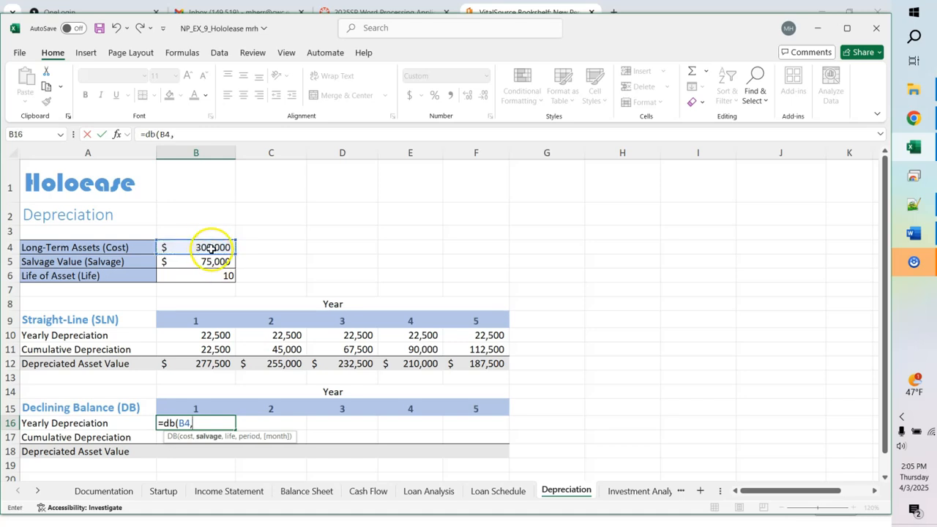
text(,)
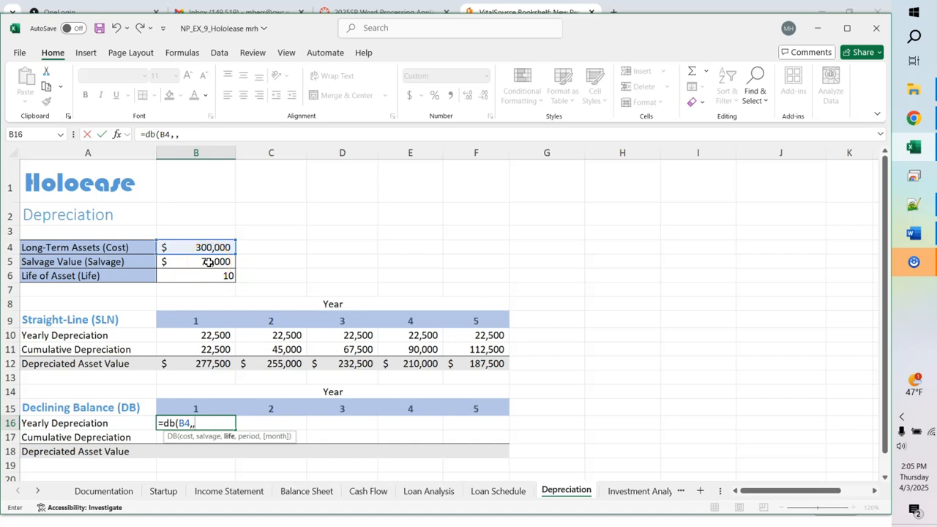
click(209, 262)
text(,)
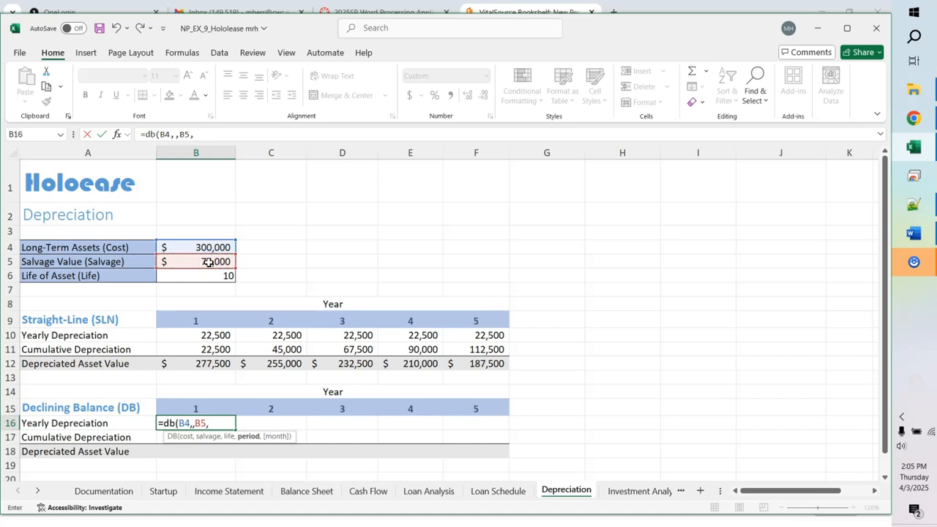
click(208, 276)
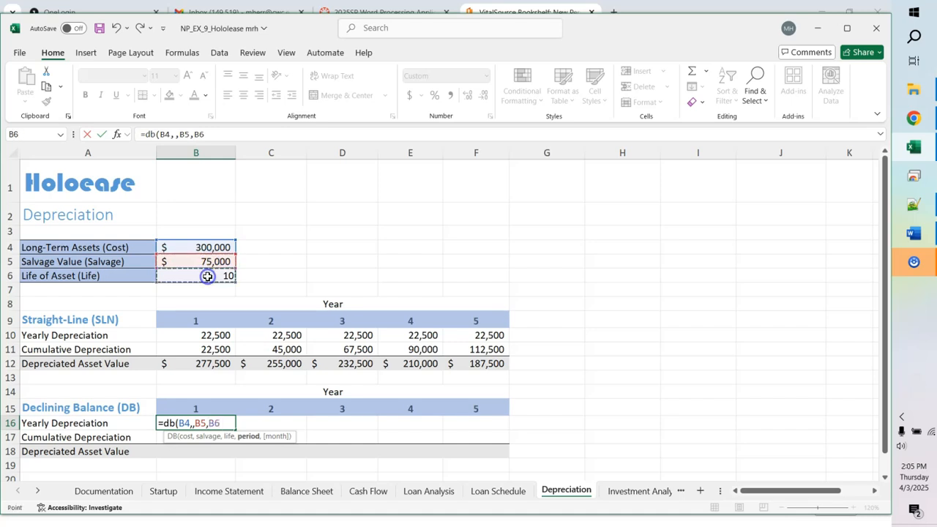
text(,)
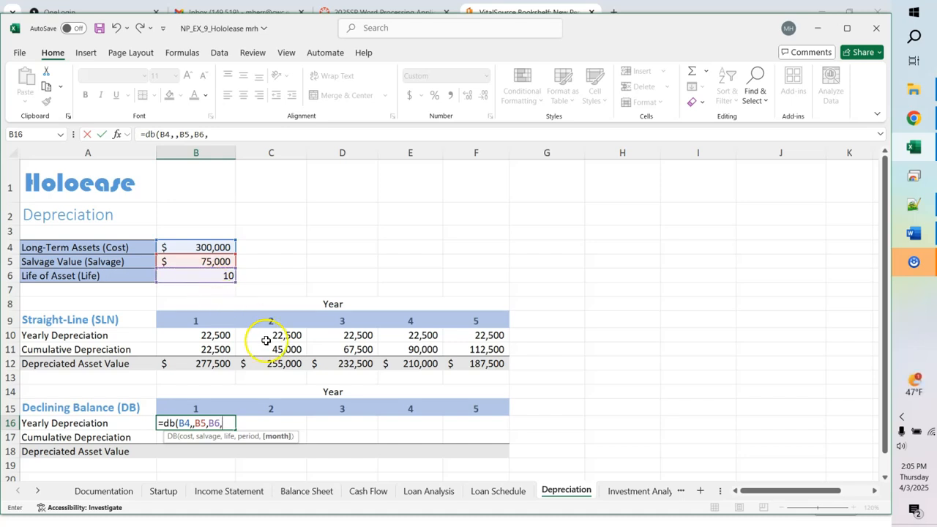
click(192, 407)
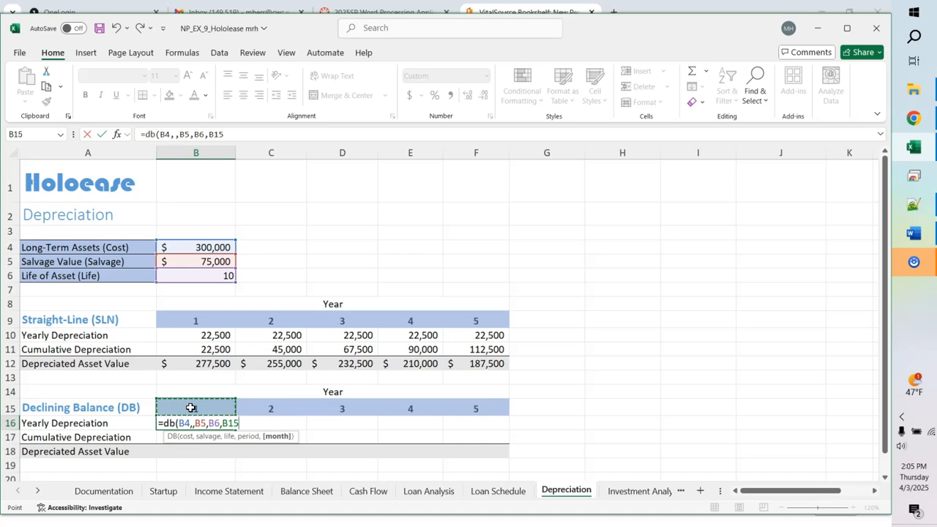
text())
Step: Make the cost, salvage and life references in B16 absolute and commit the formula
click(186, 424)
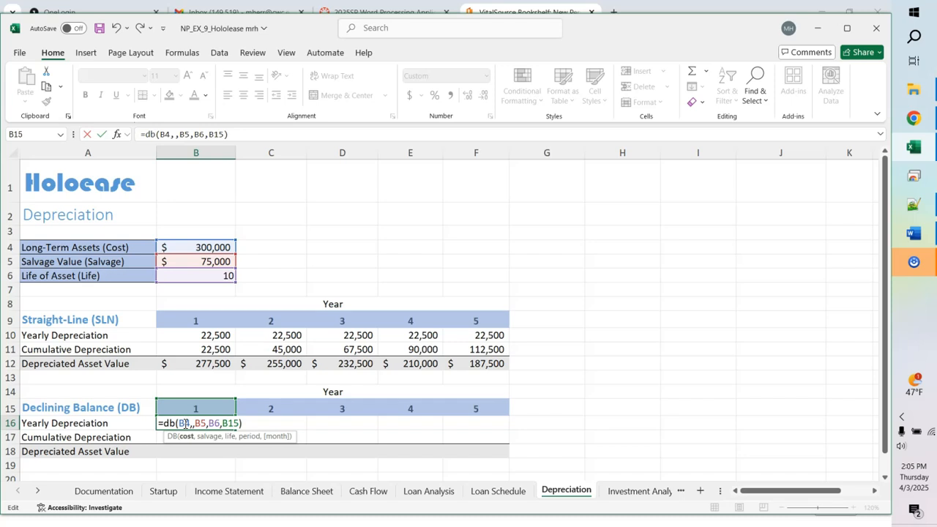
key(F4)
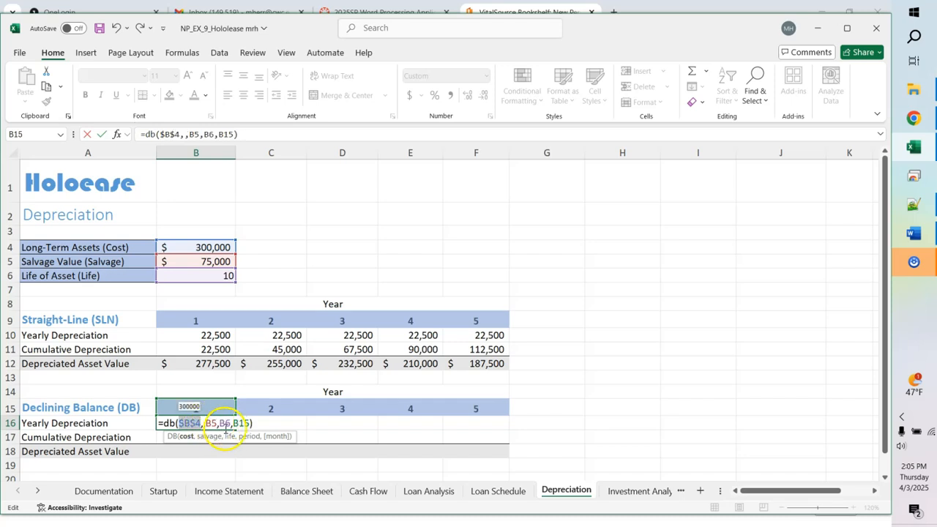
click(211, 423)
key(F4)
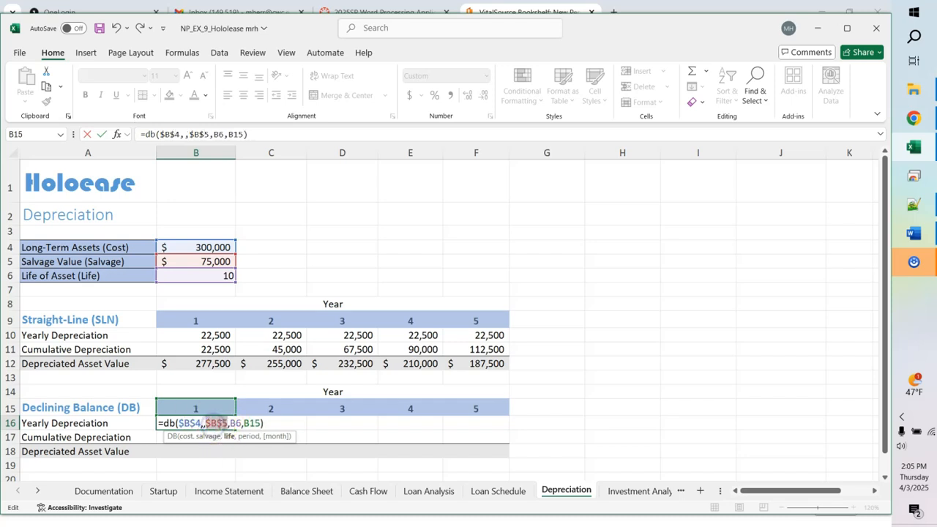
click(236, 423)
key(F4)
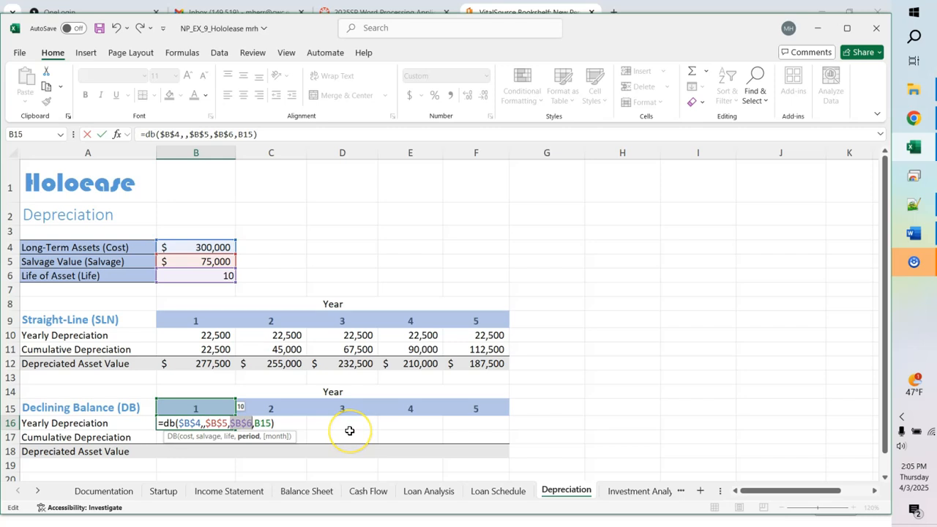
key(Return)
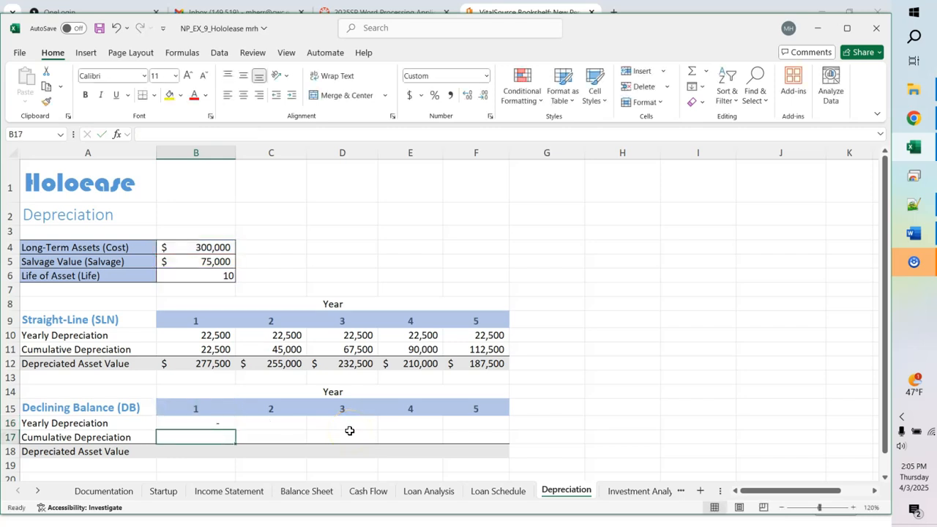
Step: Remove the extra comma so B16 reads =DB($B$4,$B$5,$B$6,B15), giving 38,700
click(189, 423)
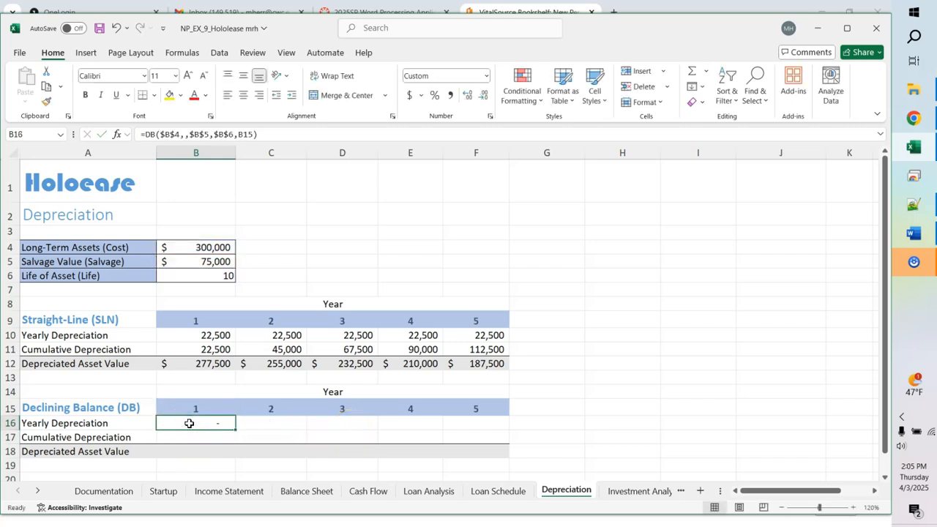
click(188, 137)
key(BackSpace)
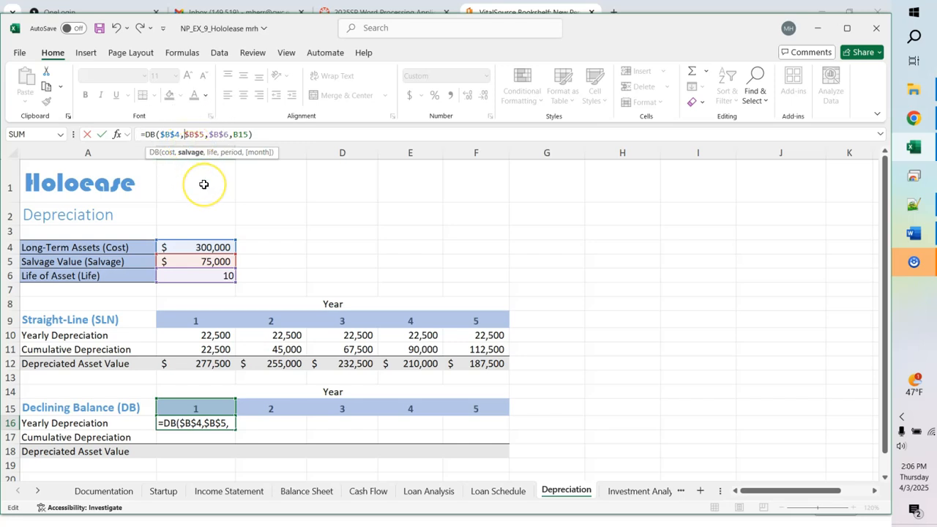
key(Return)
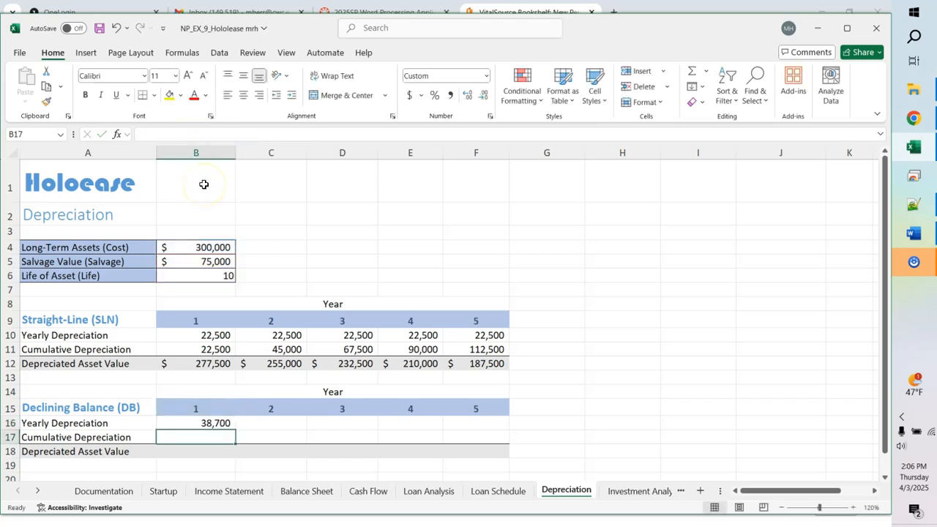
Step: Fill the DB formula to F16 (33,708, 29,359, 25,572, 22,273), then select B11:F12
click(216, 424)
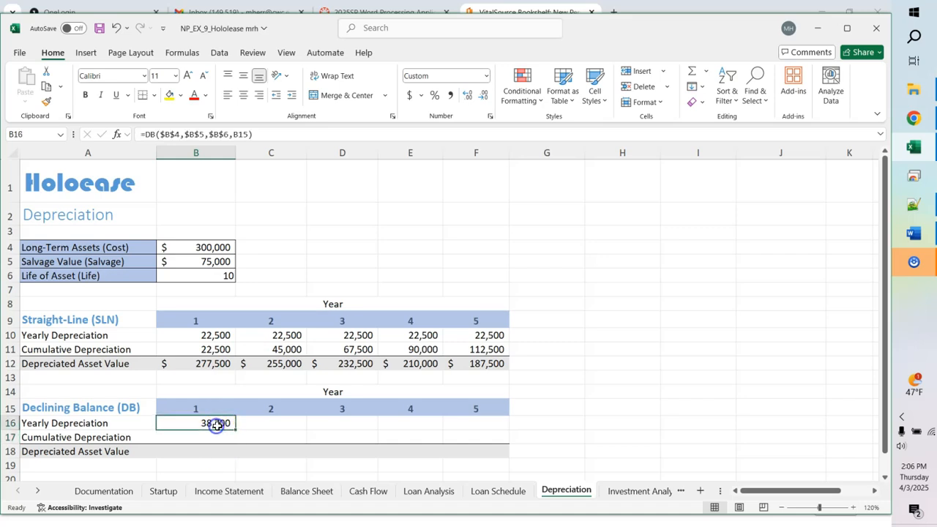
drag(235, 428, 480, 436)
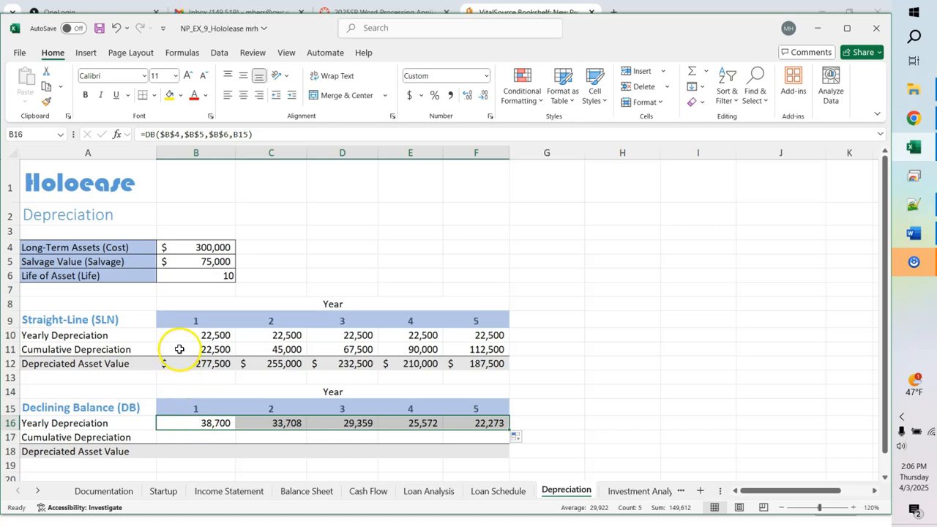
drag(179, 349, 485, 365)
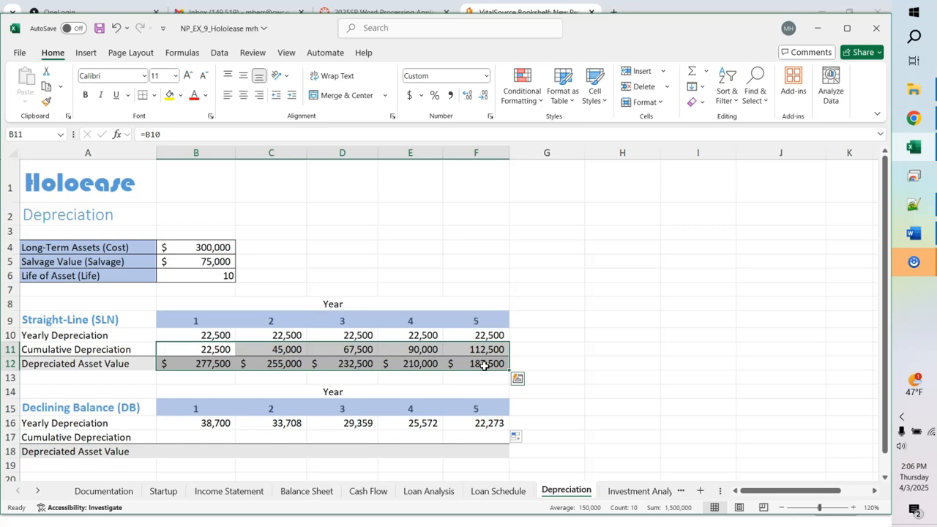
Step: Copy the SLN cumulative and asset value formulas B11:F12 into the declining-balance rows at B17
key(ctrl+c)
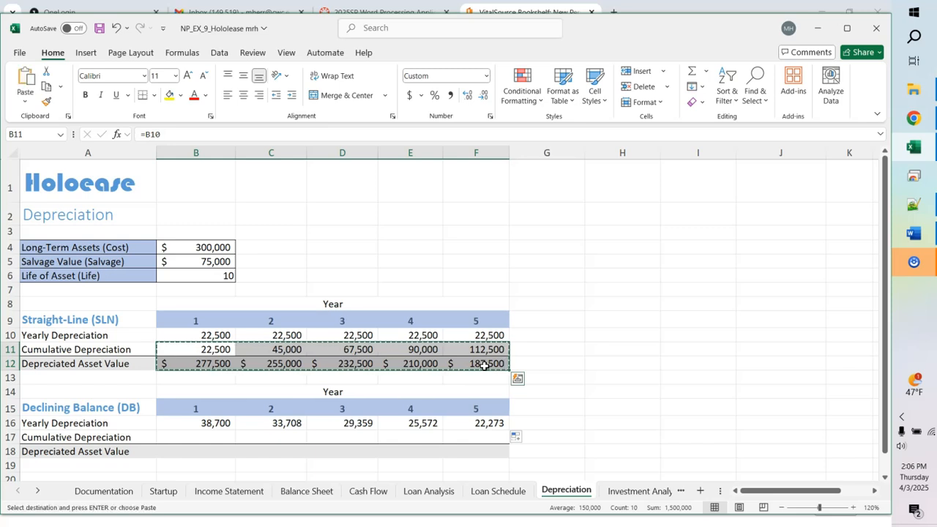
click(188, 435)
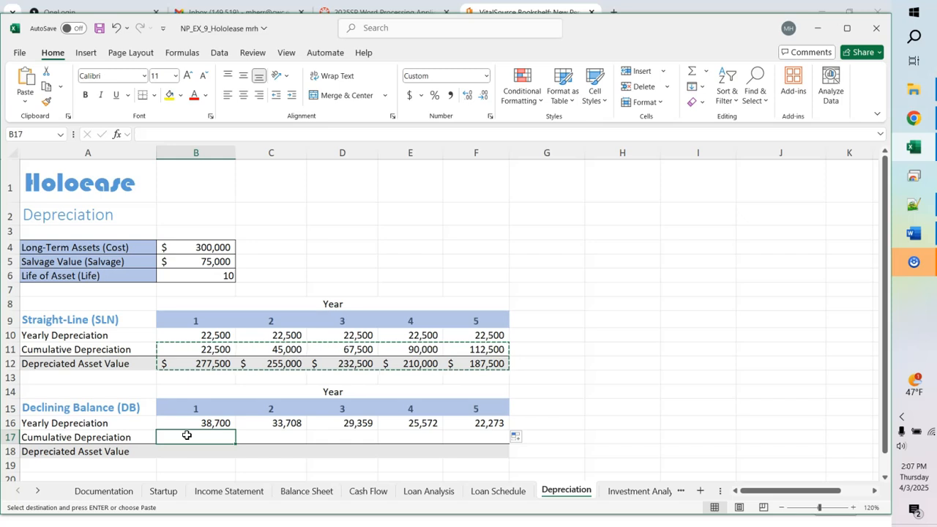
key(ctrl+v)
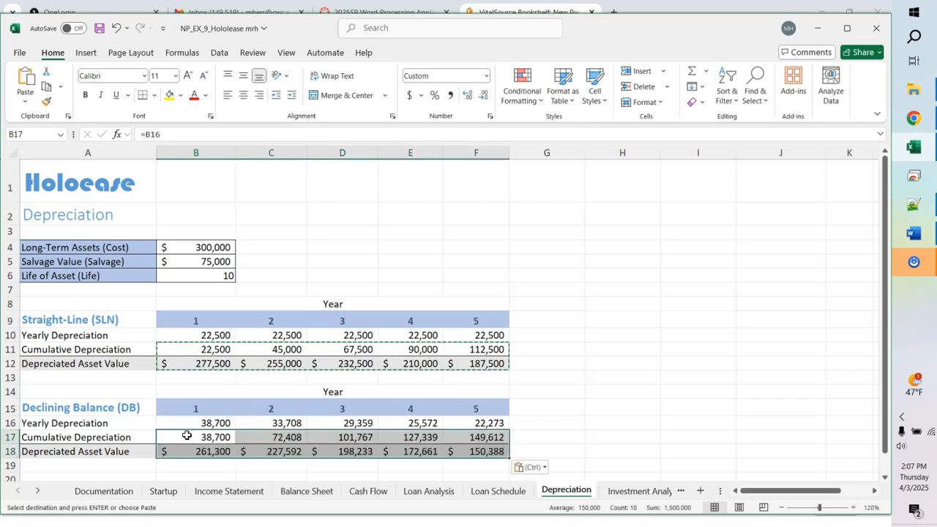
click(544, 469)
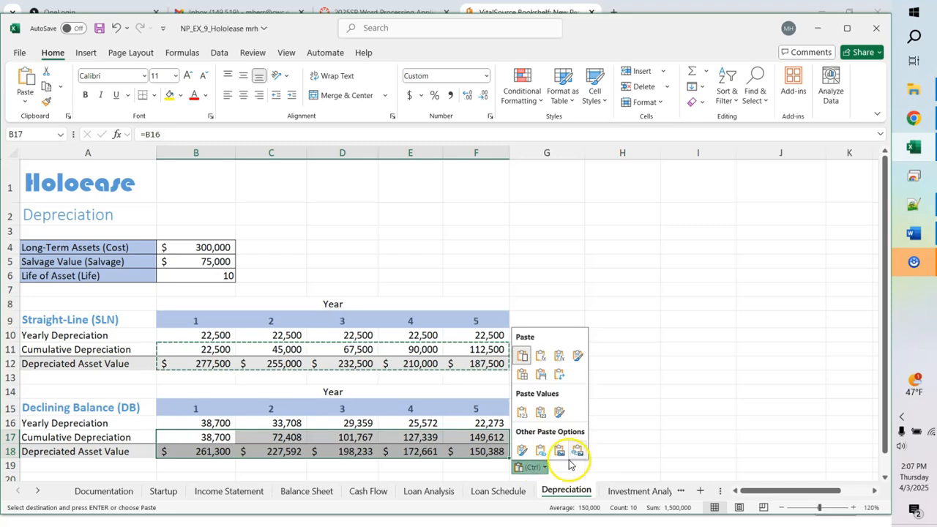
click(626, 456)
click(594, 410)
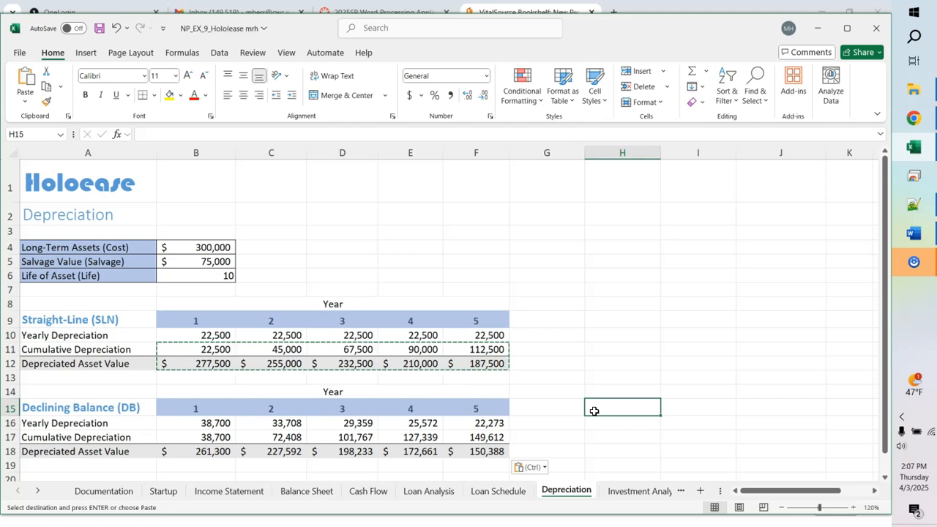
key(ctrl+grave)
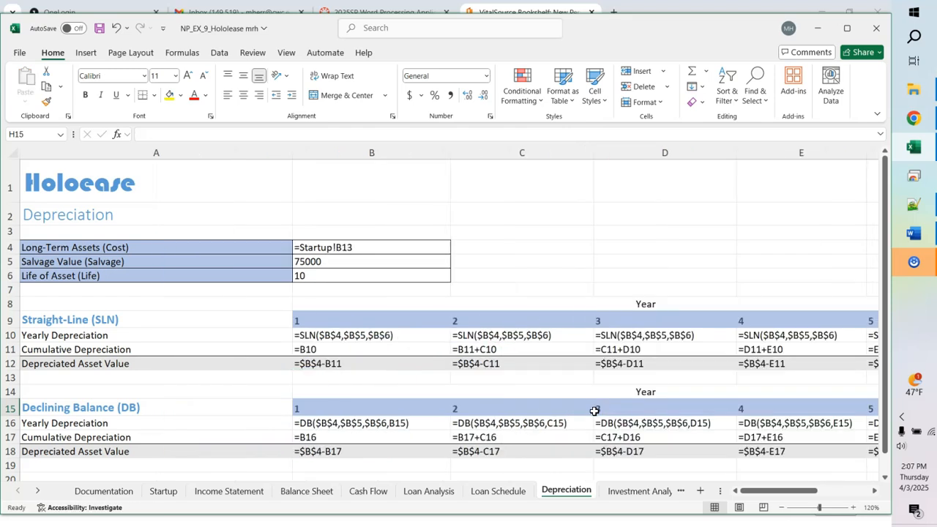
click(874, 492)
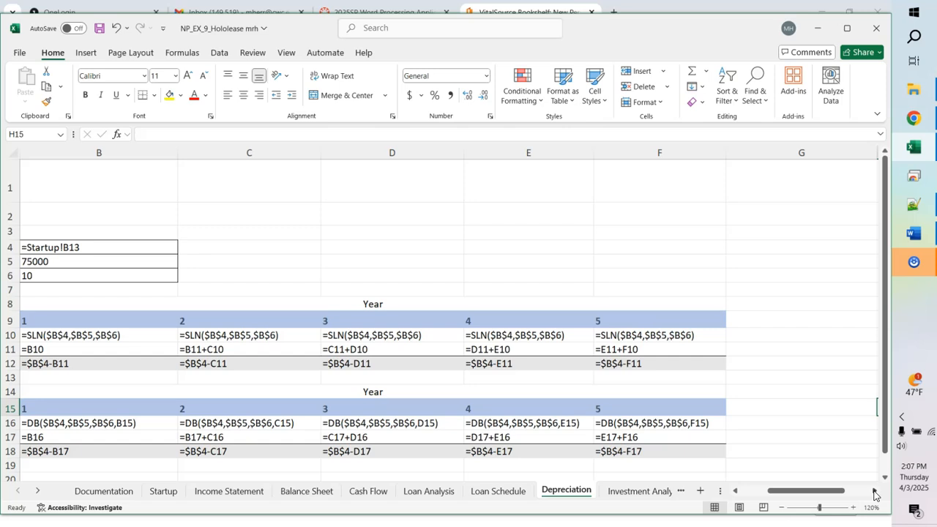
key(ctrl+grave)
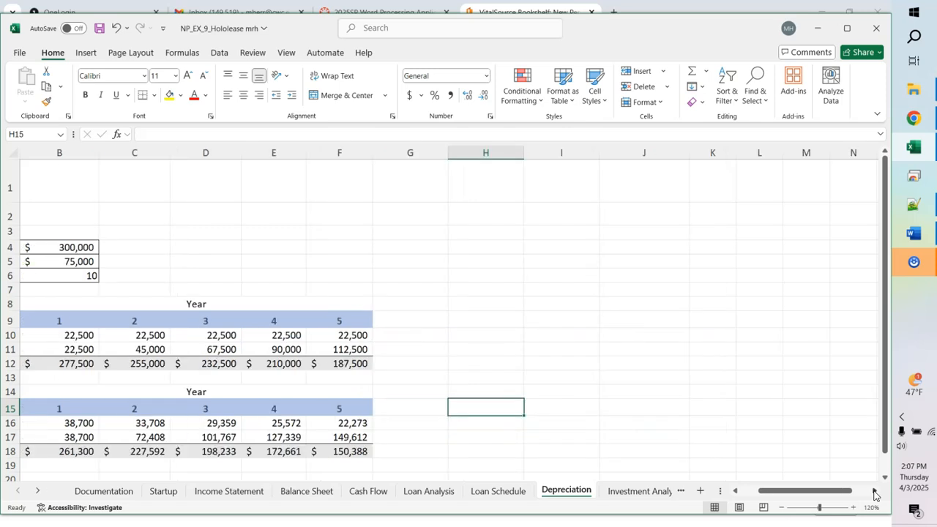
click(747, 493)
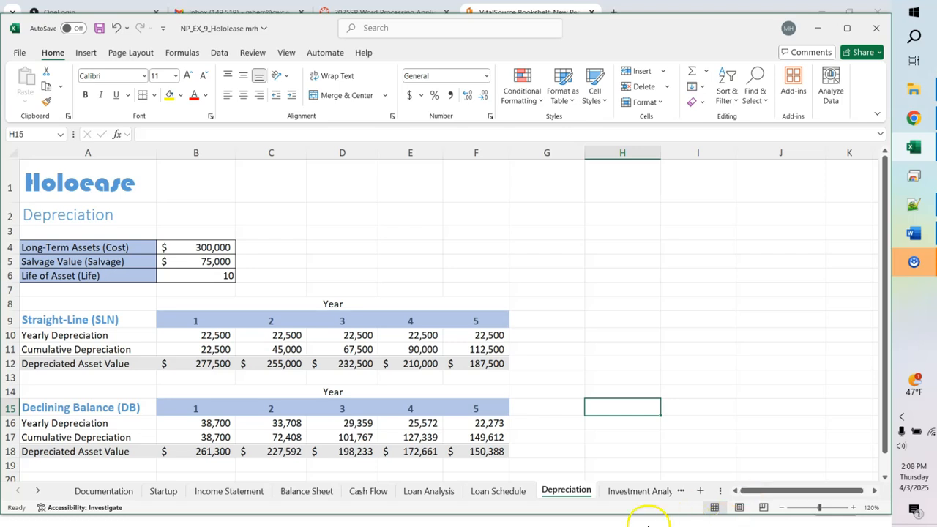
Step: Set Income Statement B24 to =Depreciation!B16 and fill to F24 (38,700 to 22,273)
click(228, 491)
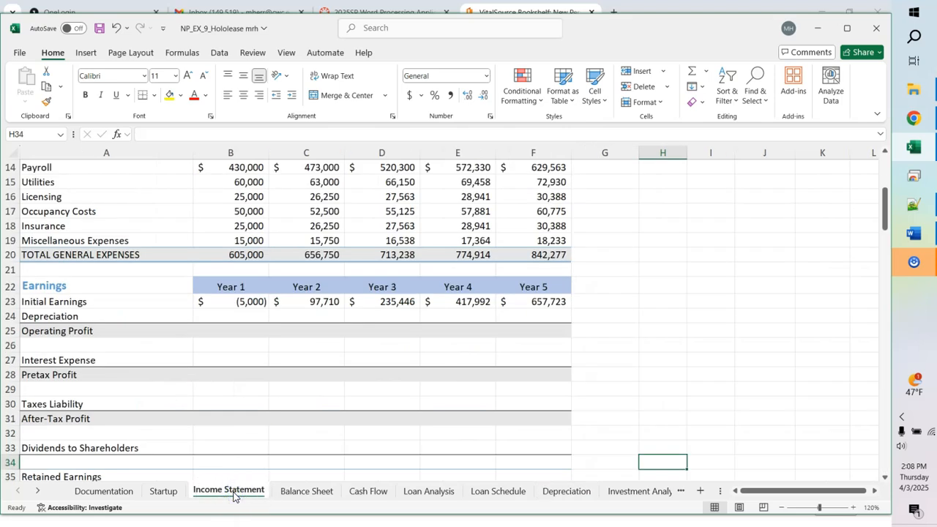
click(223, 313)
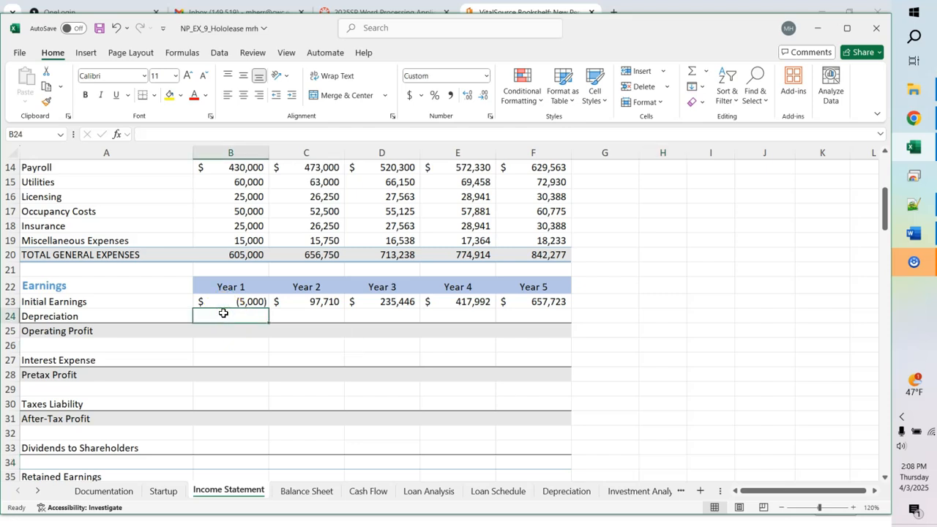
text(=)
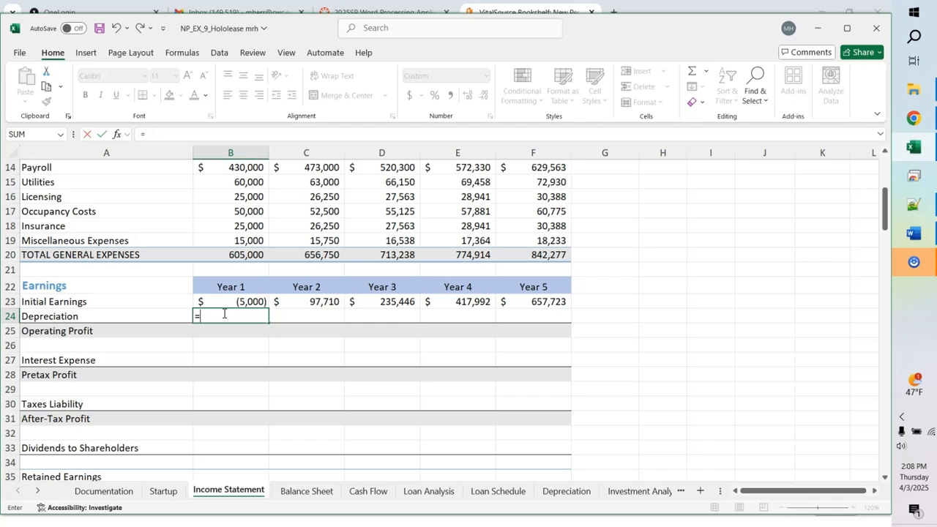
click(567, 491)
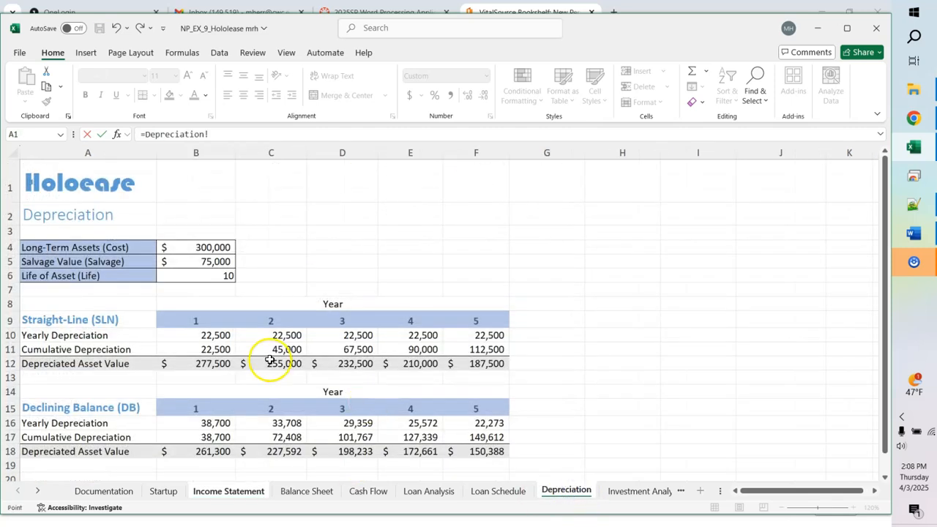
click(206, 423)
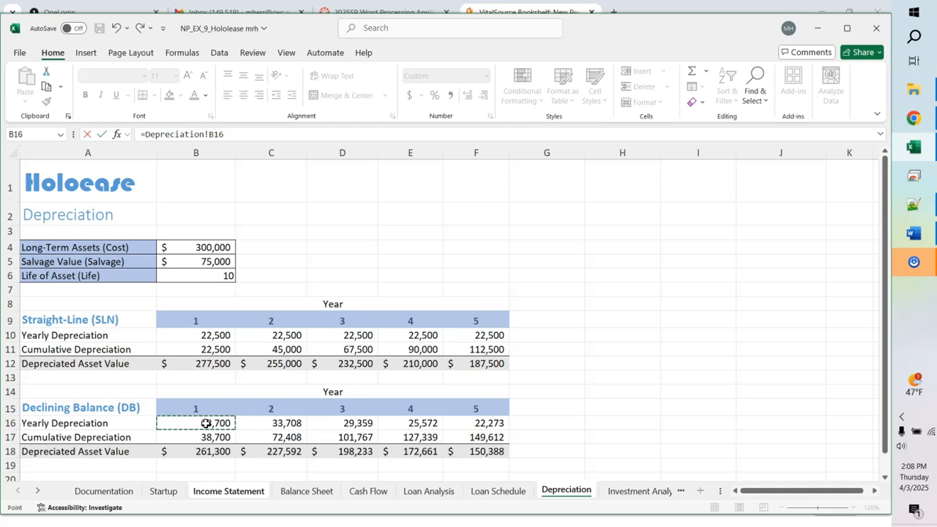
key(Return)
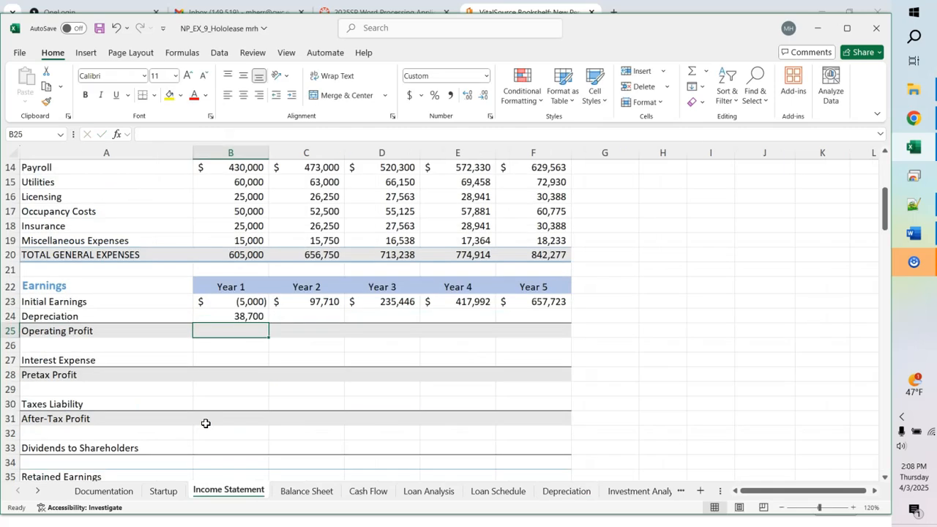
click(232, 316)
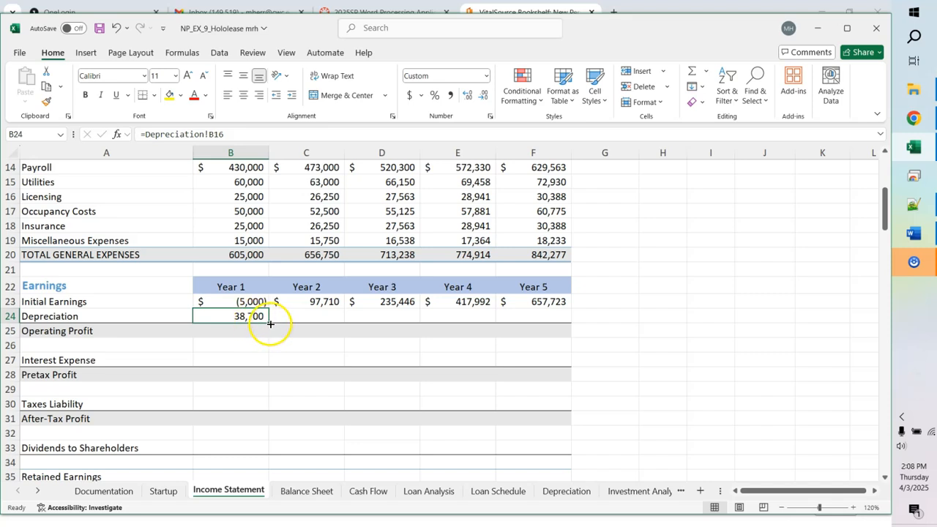
drag(268, 323, 544, 314)
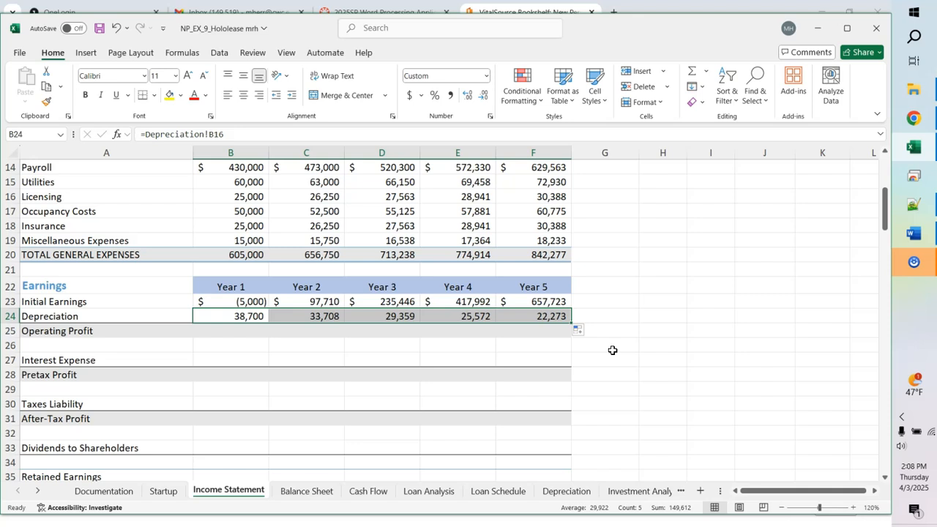
Step: Enter =B23-B24 in B25 and fill it to F25, giving Operating Profit from (43,700) to 635,450
click(218, 331)
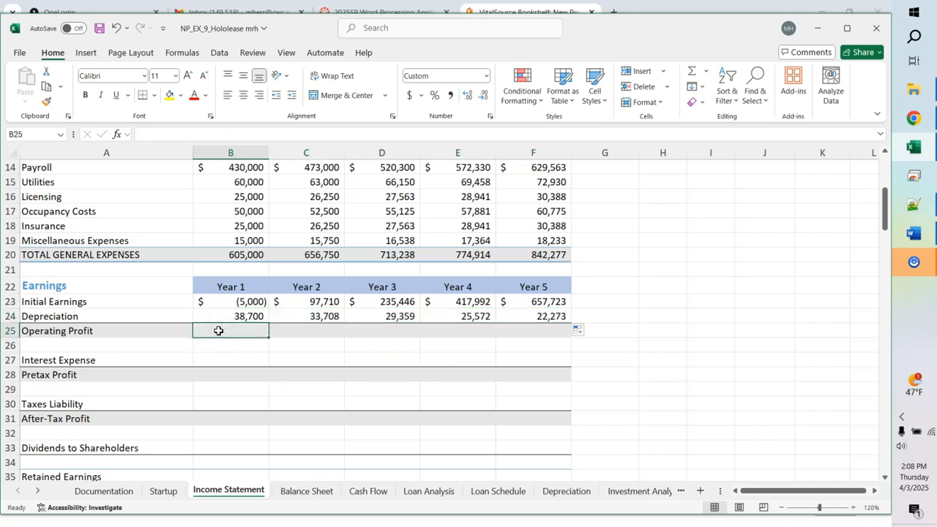
text(=b)
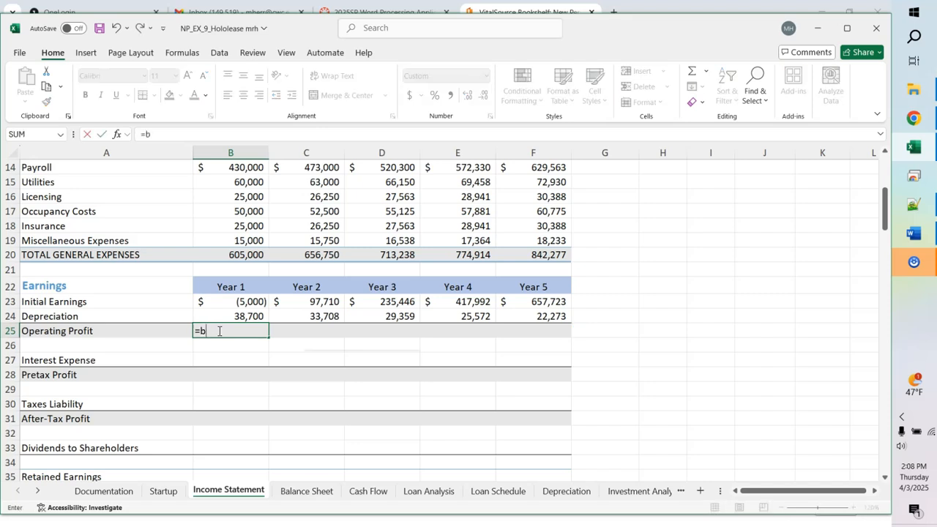
text(23)
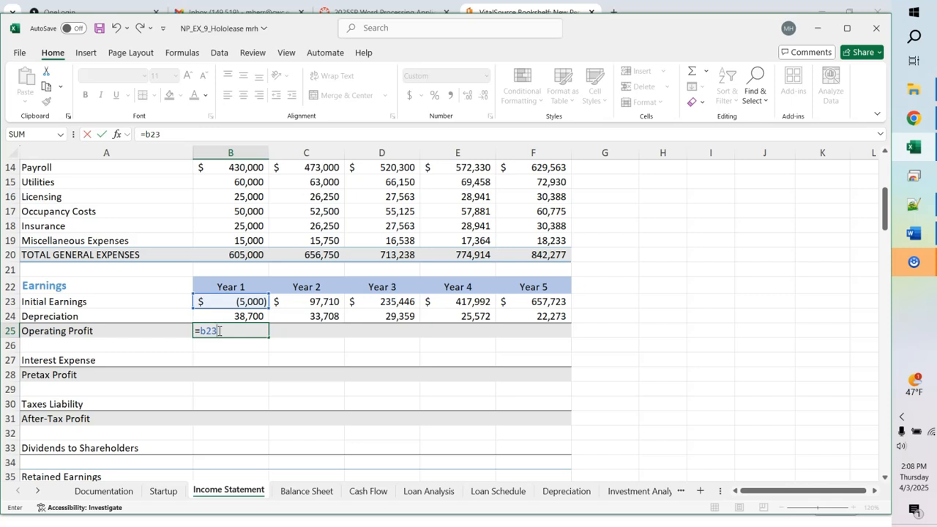
text(-b24)
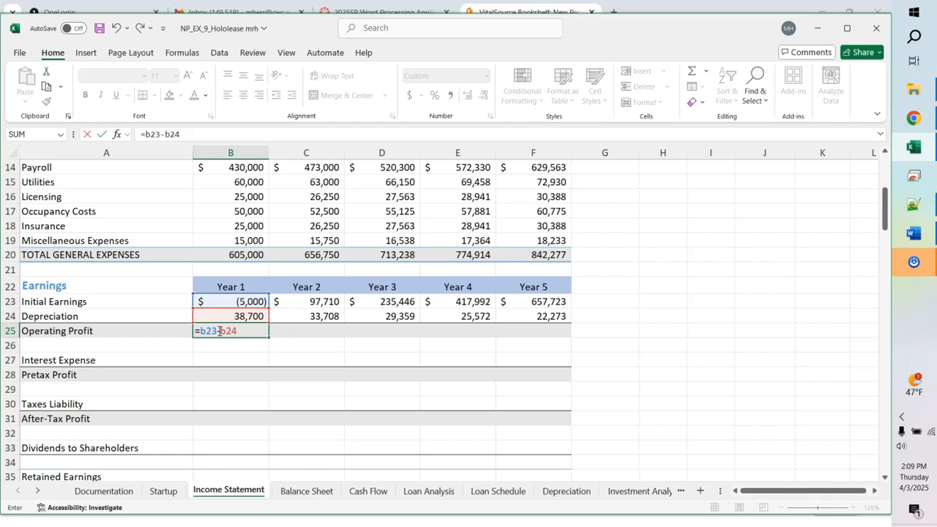
key(Return)
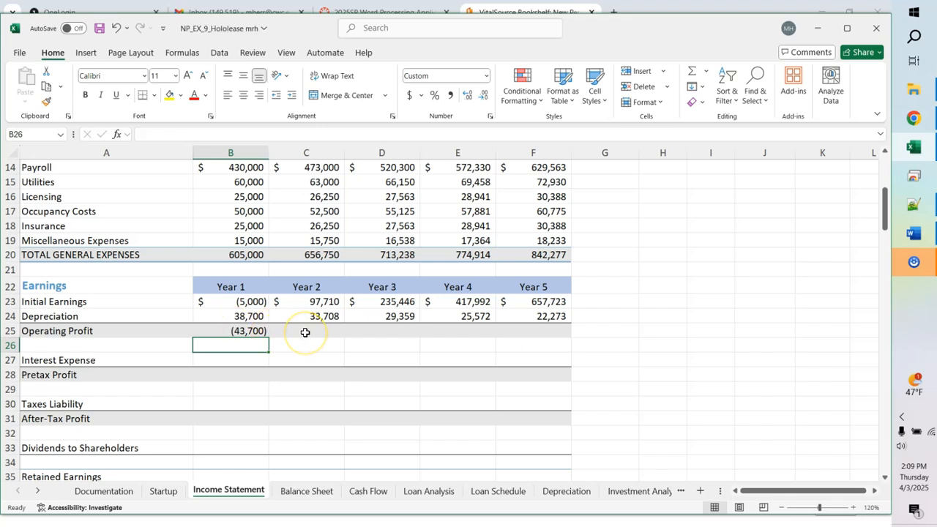
click(258, 331)
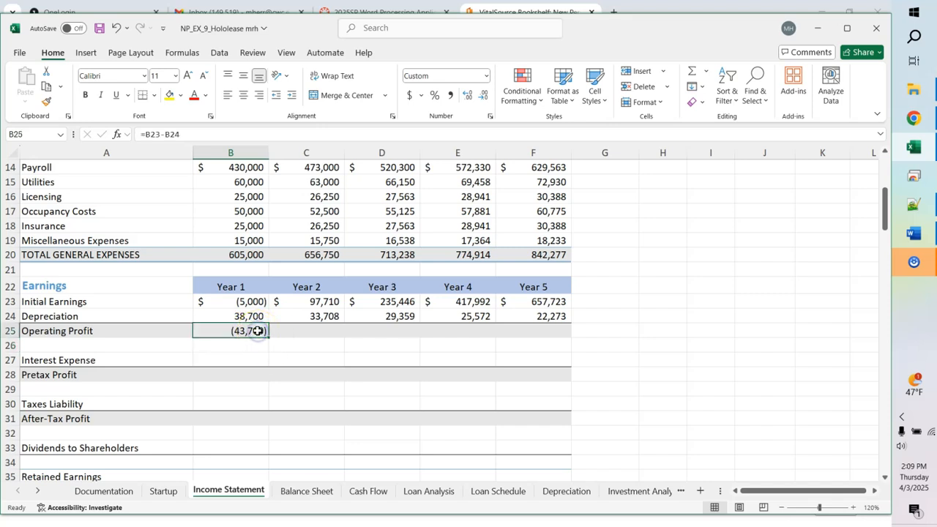
drag(268, 338, 544, 336)
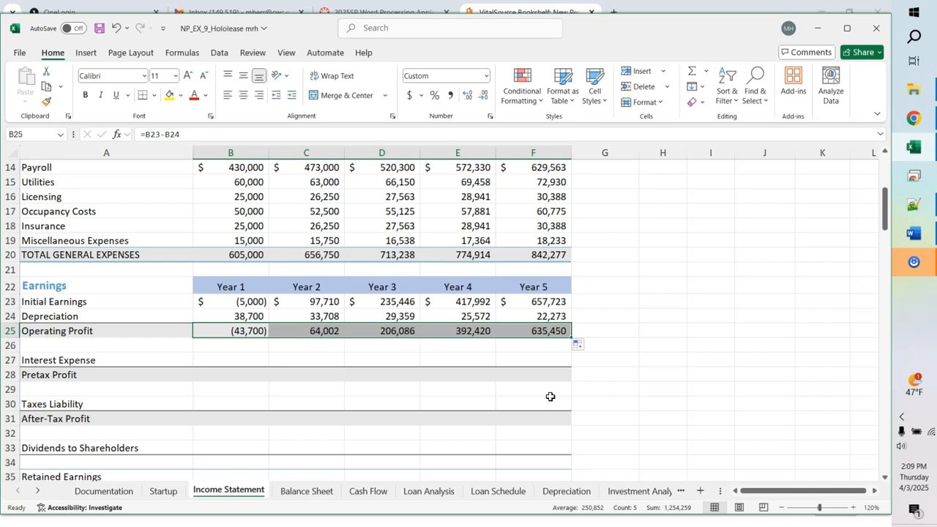
click(465, 362)
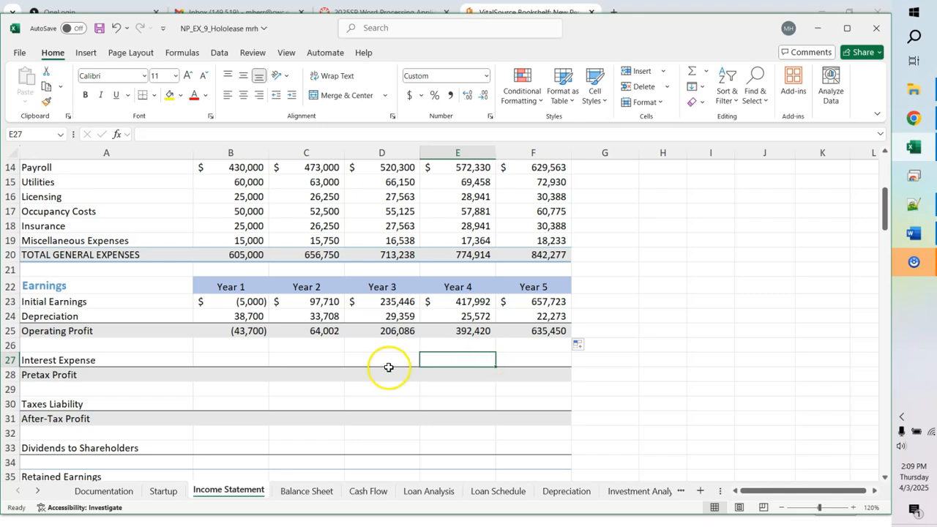
Step: Set B27 to the negative of Loan Schedule cell B36, showing 30,838 Year 1 interest expense
click(221, 360)
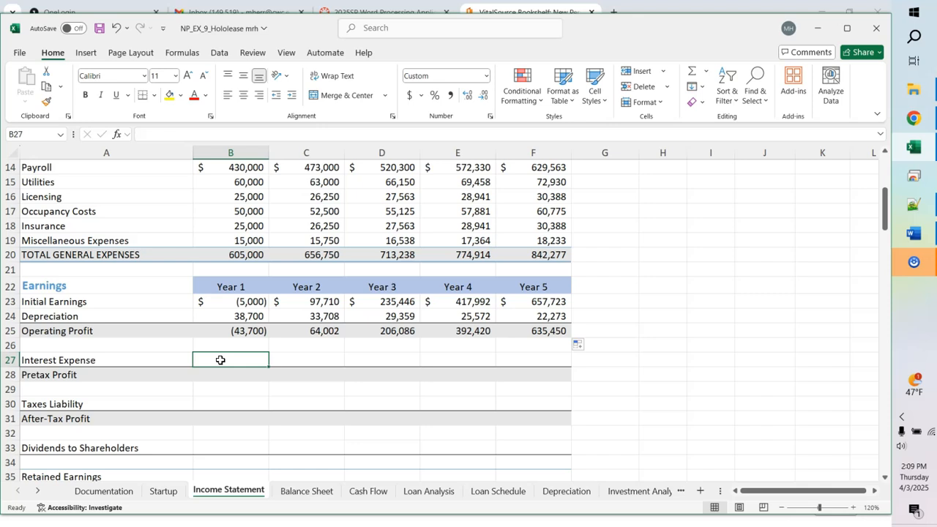
text(=-)
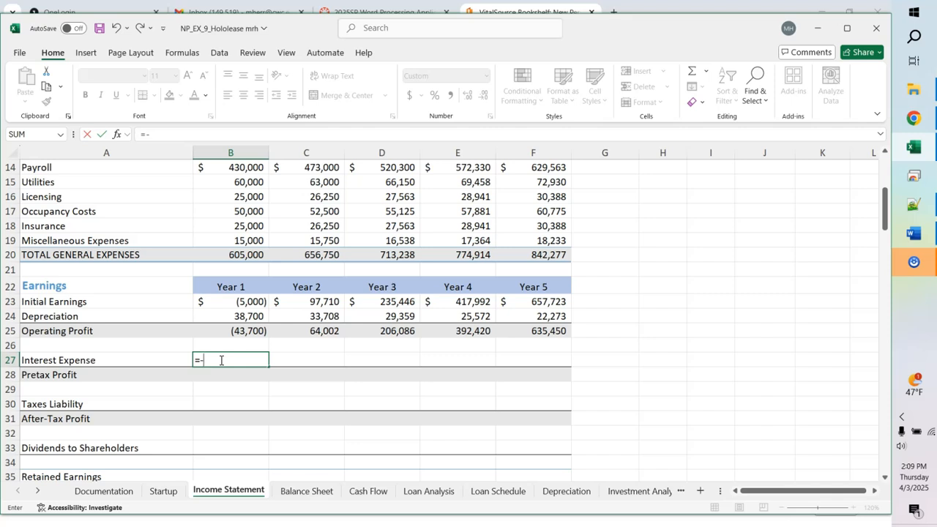
click(487, 491)
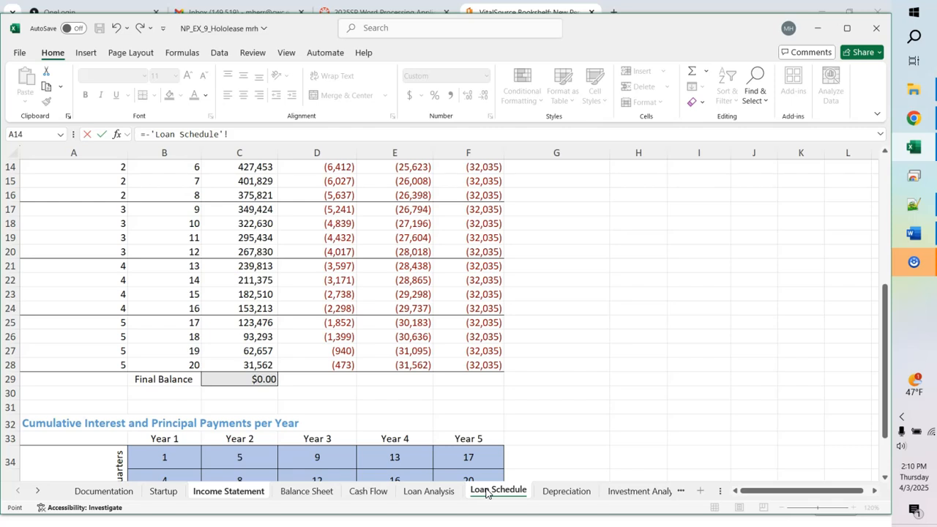
click(884, 477)
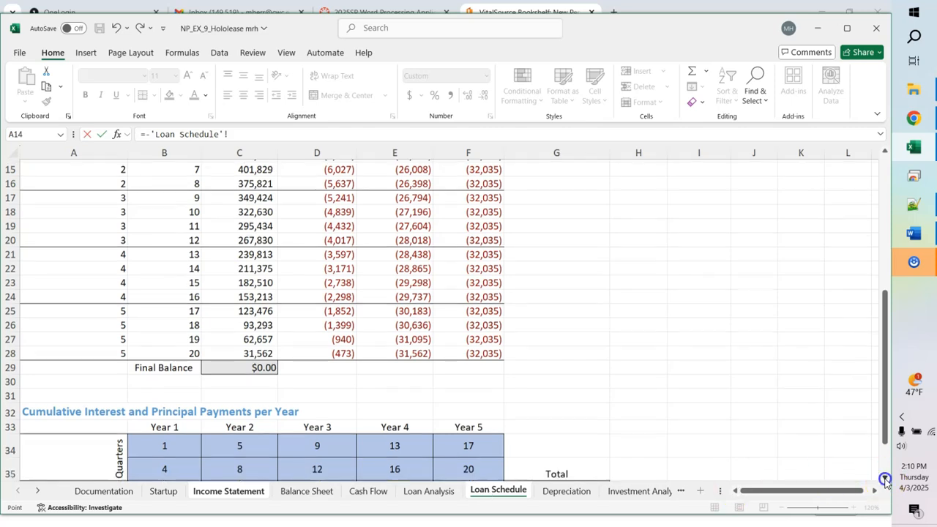
click(885, 479)
click(885, 479)
click(885, 479)
click(885, 478)
click(885, 479)
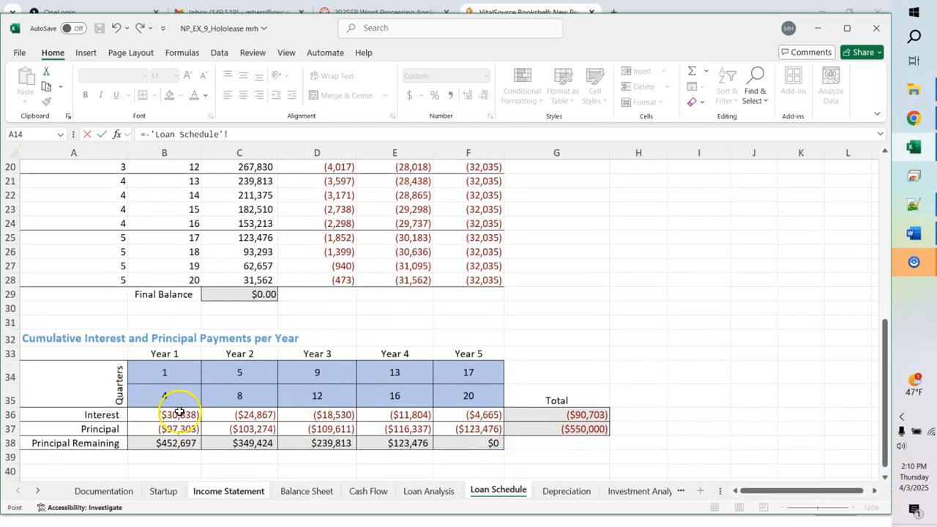
click(167, 415)
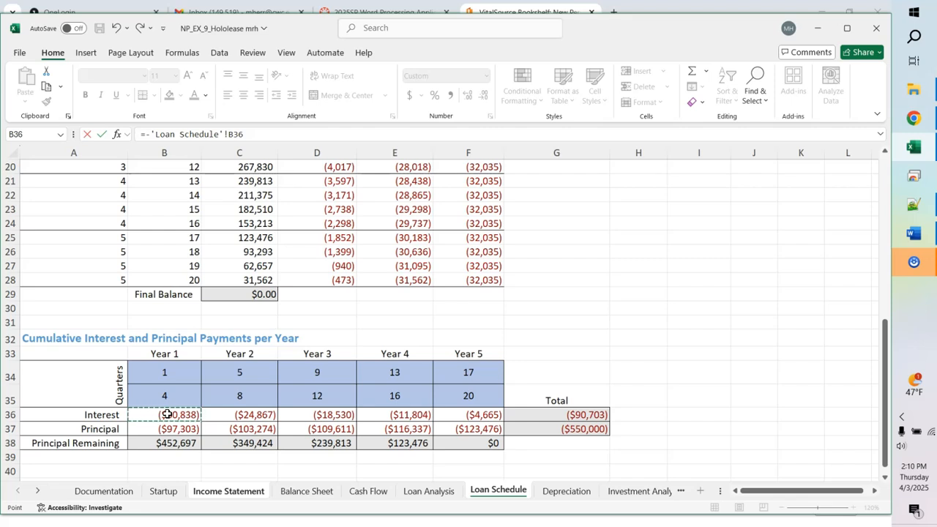
key(Return)
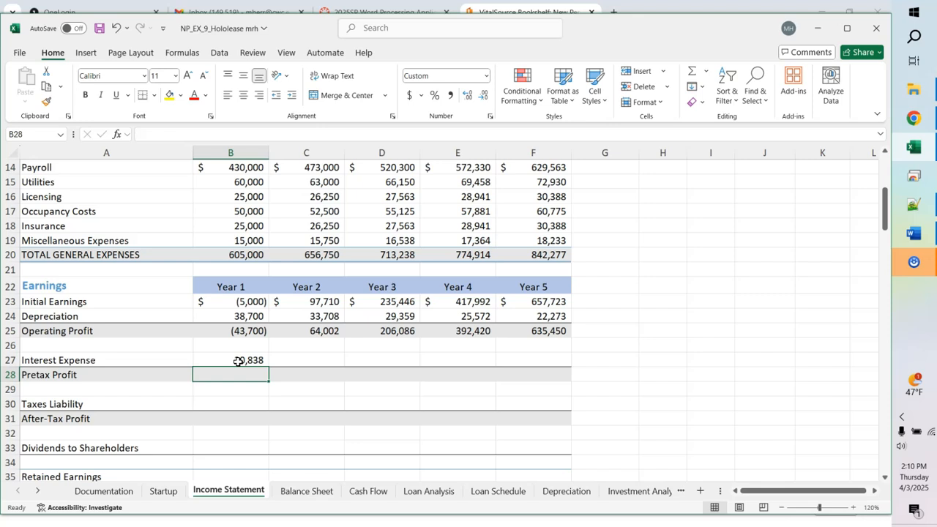
Step: Enter =B25-B27 in B28, then fill B27:B28 to column F, giving Pretax Profit (74,538) to 630,785
text(=b)
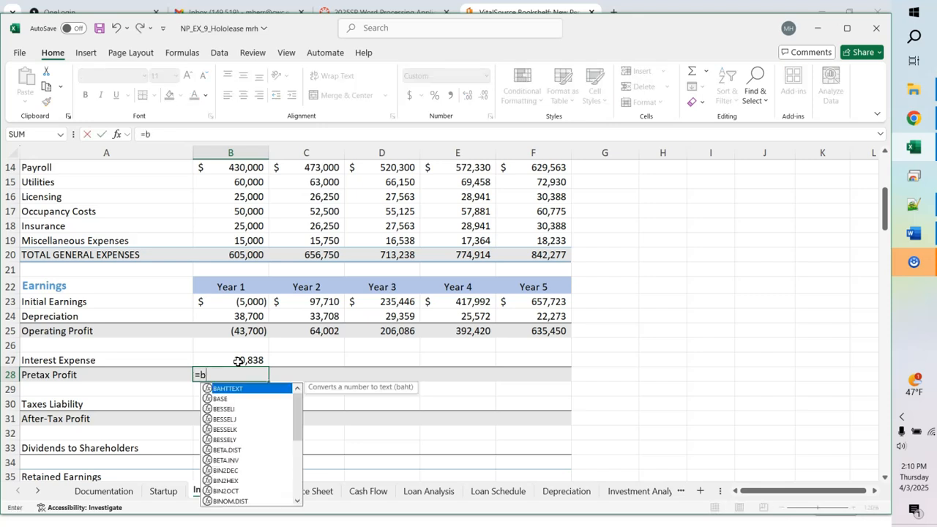
text(25-)
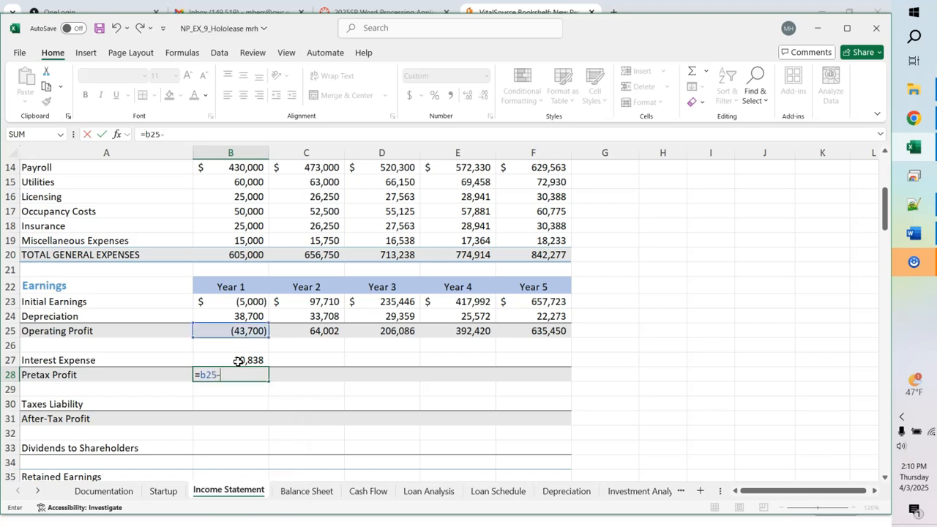
text(b27)
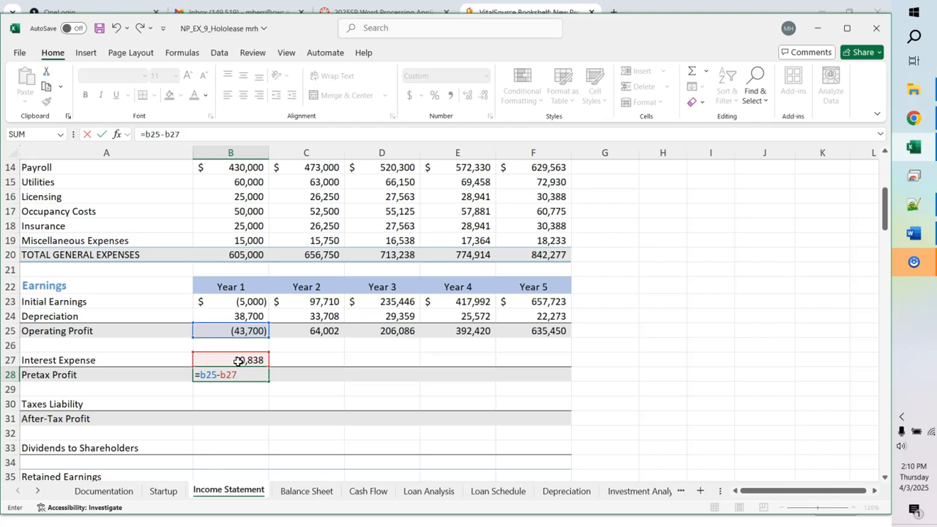
key(Return)
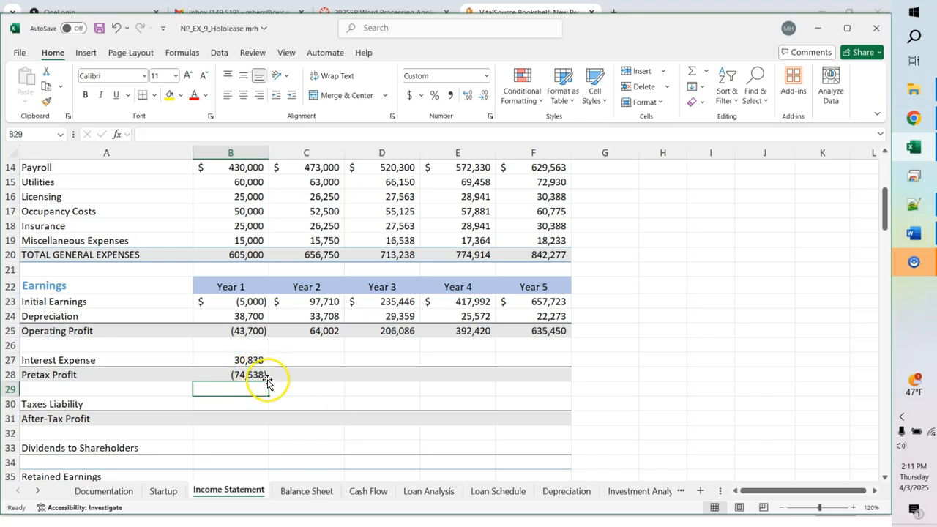
click(244, 360)
drag(244, 360, 250, 375)
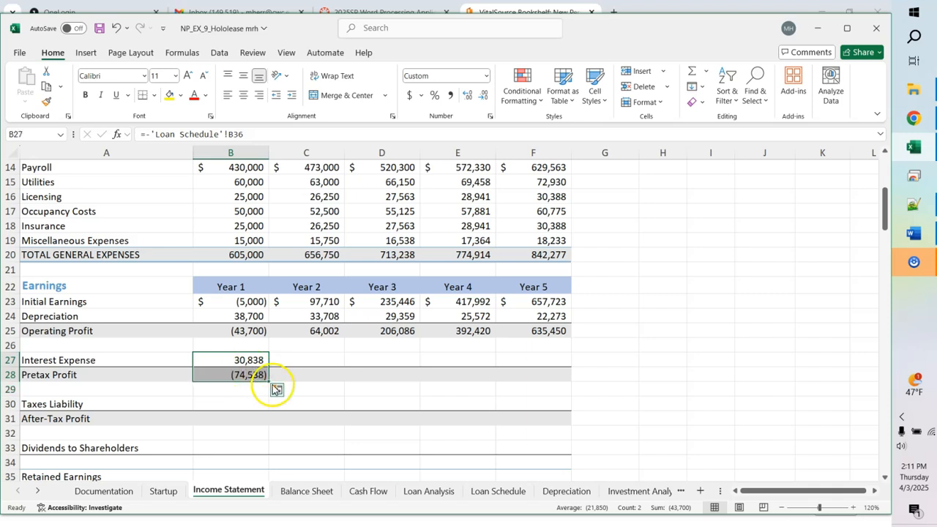
drag(269, 380, 541, 376)
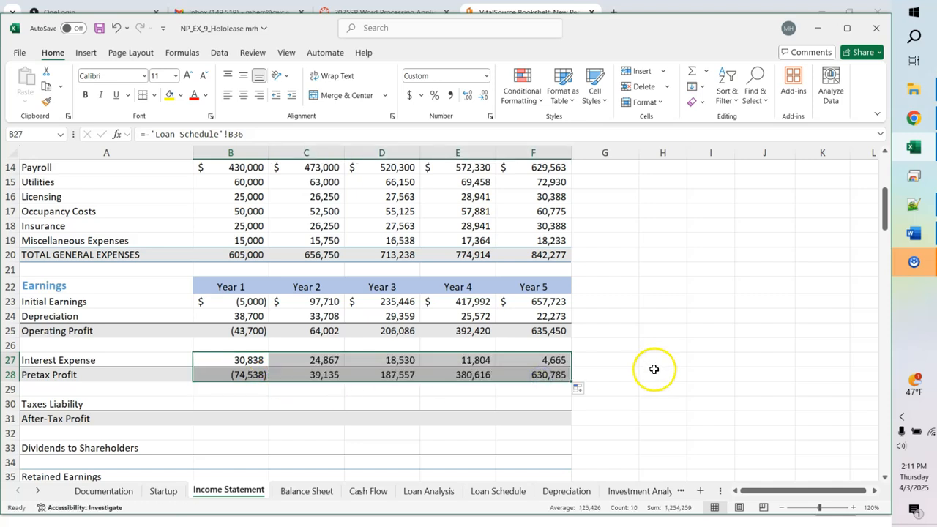
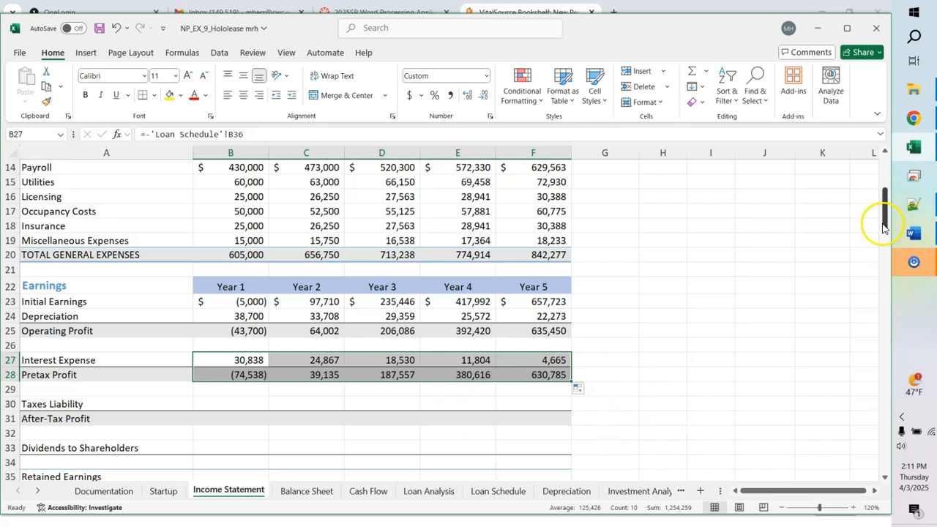
Step: Scroll back to the top of the Income Statement to show the assumptions from row 1
drag(886, 215, 888, 189)
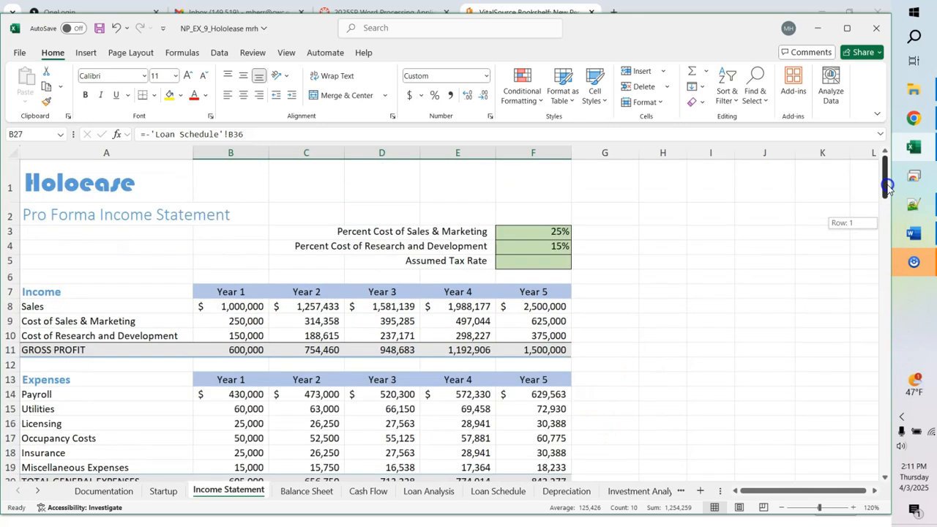
Step: Enter 32 as the Assumed Tax Rate in F5, then jump to B30 via the Name Box
click(536, 264)
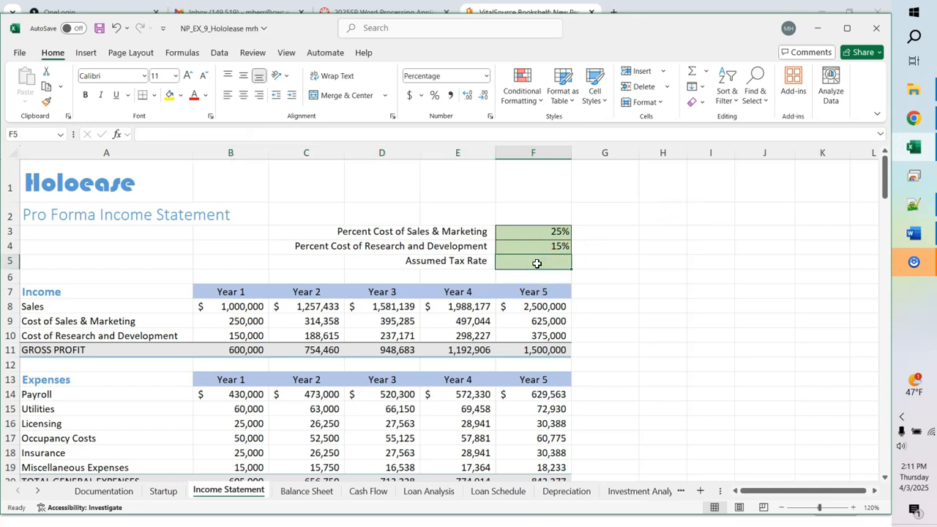
text(32)
key(Return)
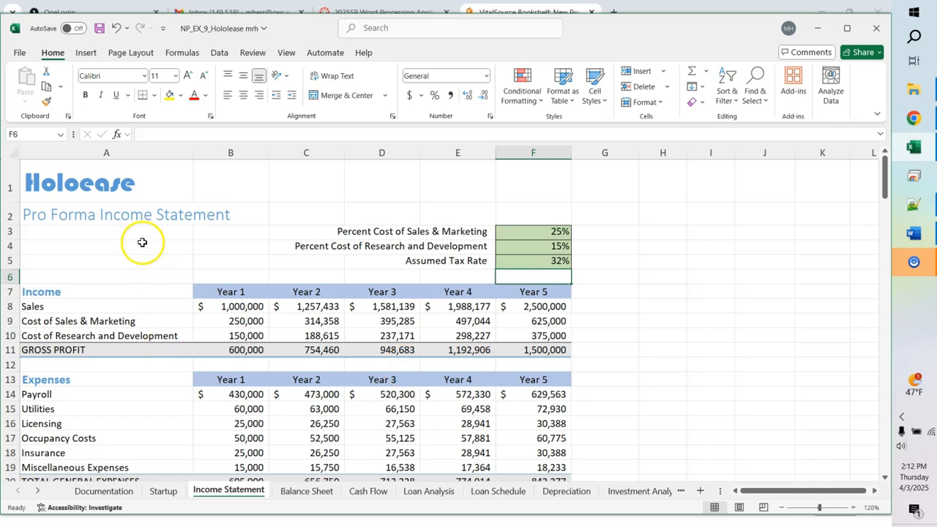
click(33, 132)
text(b30)
key(Return)
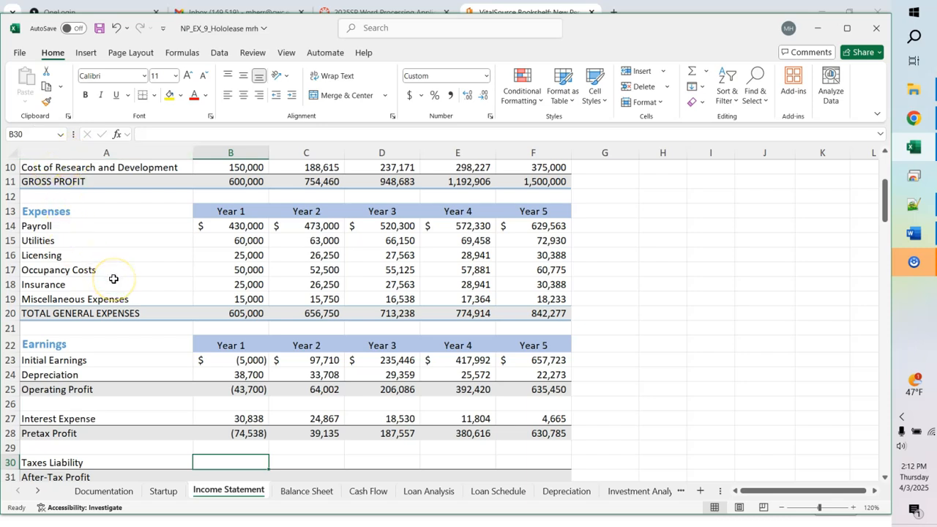
Step: Begin the Year 1 Taxes Liability formula in B30 with =if(b28>0,b28*f5
key(Down)
key(Down)
key(Down)
key(Down)
key(Down)
key(Down)
key(Up)
key(Up)
key(Up)
key(Up)
key(Up)
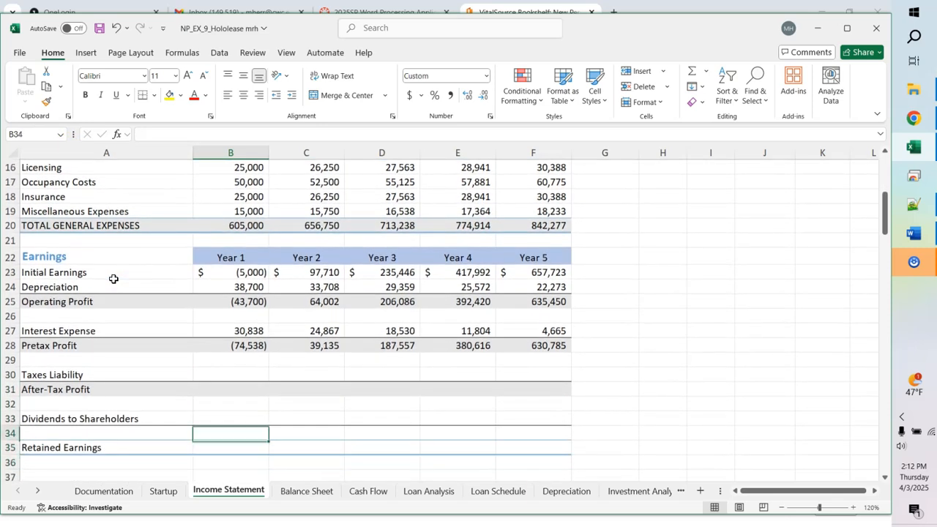
key(Up)
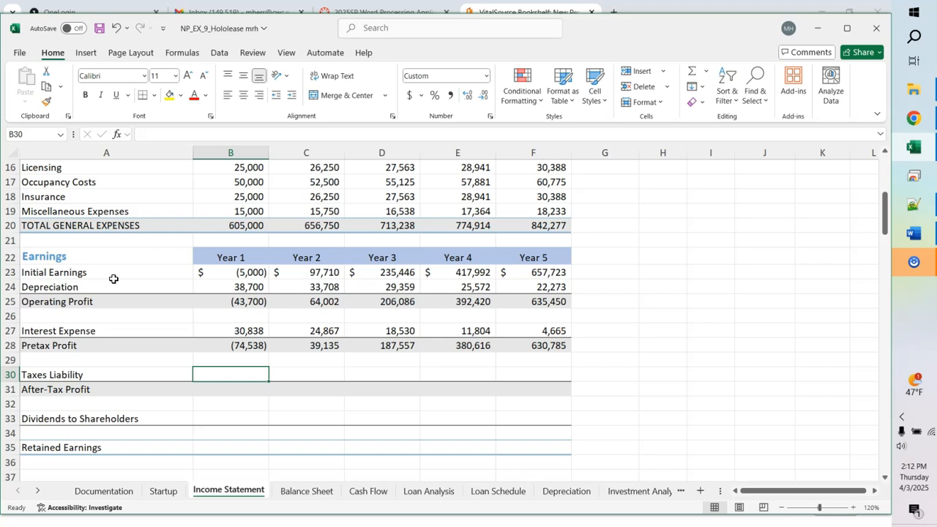
text(=if()
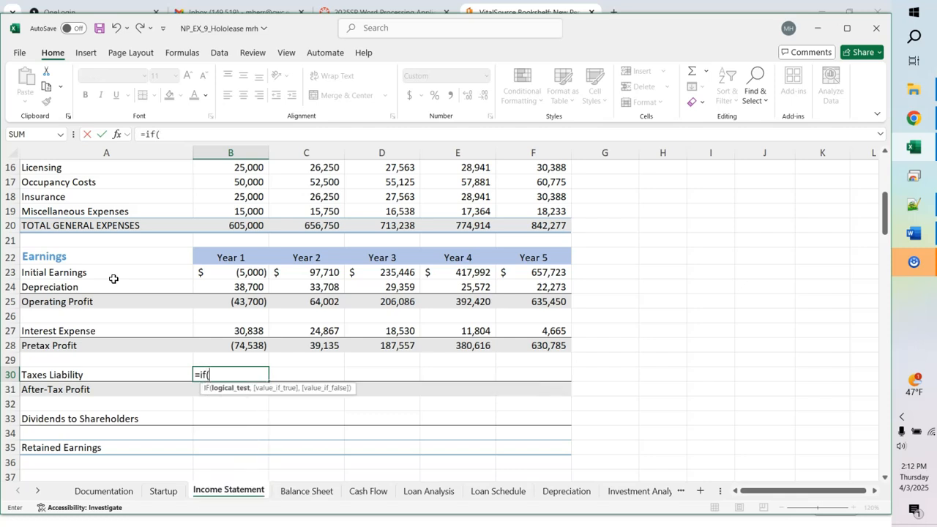
text(b28)
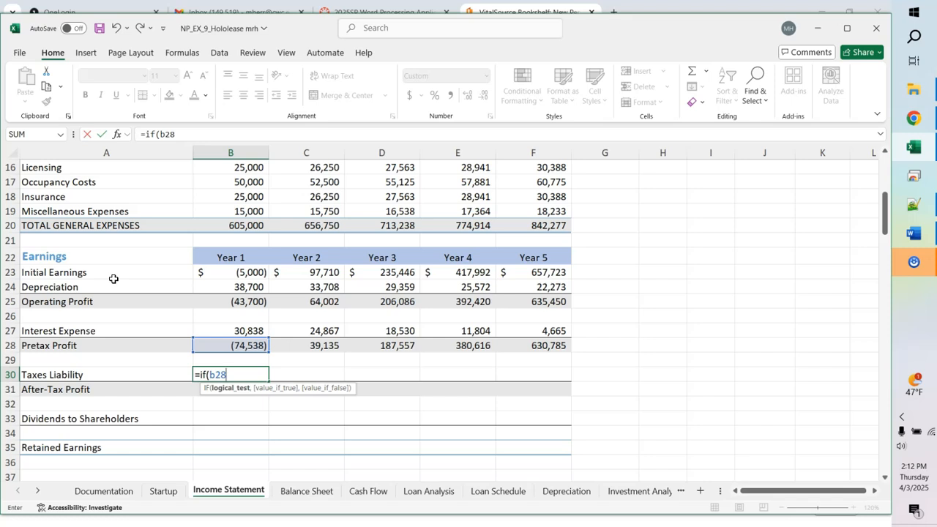
text(>0,)
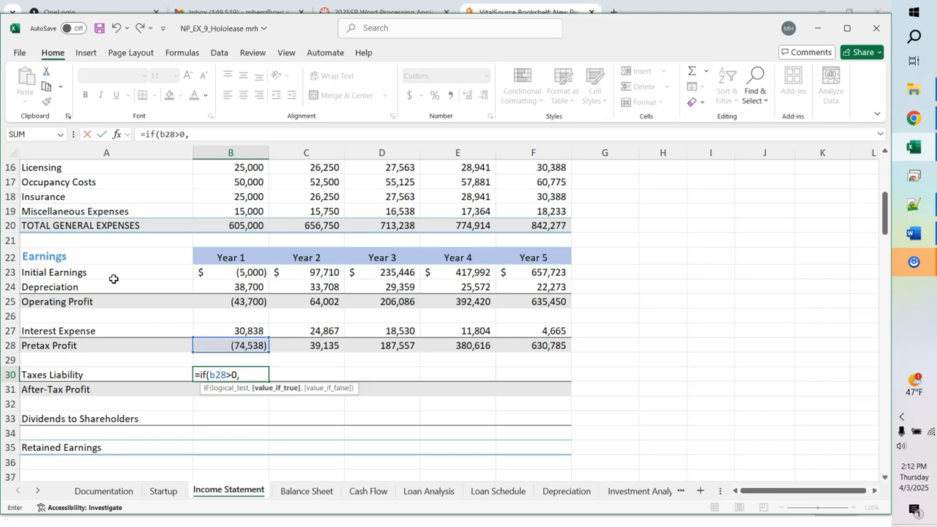
text(b)
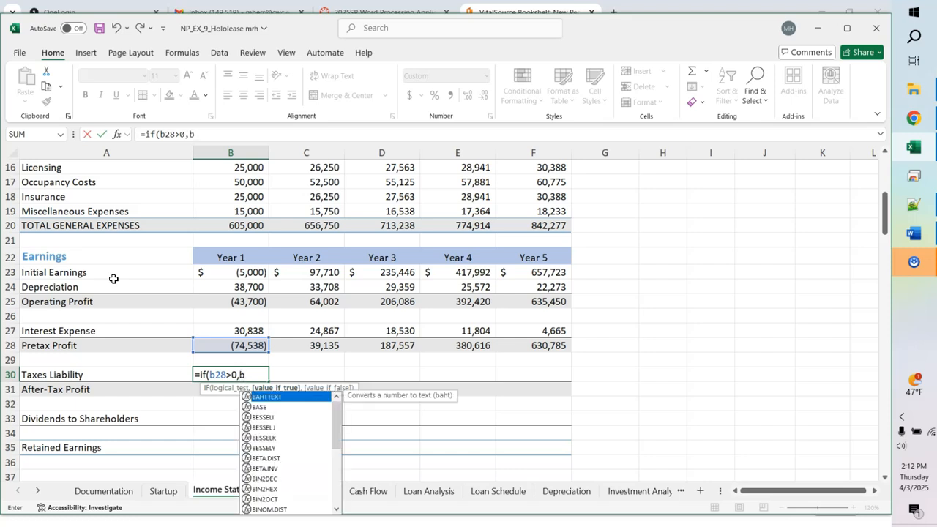
text(28)
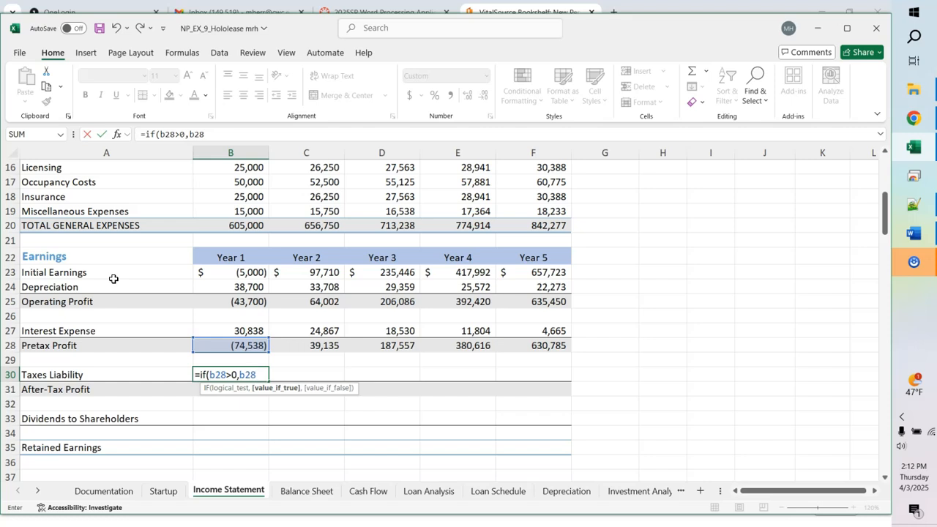
text(*f)
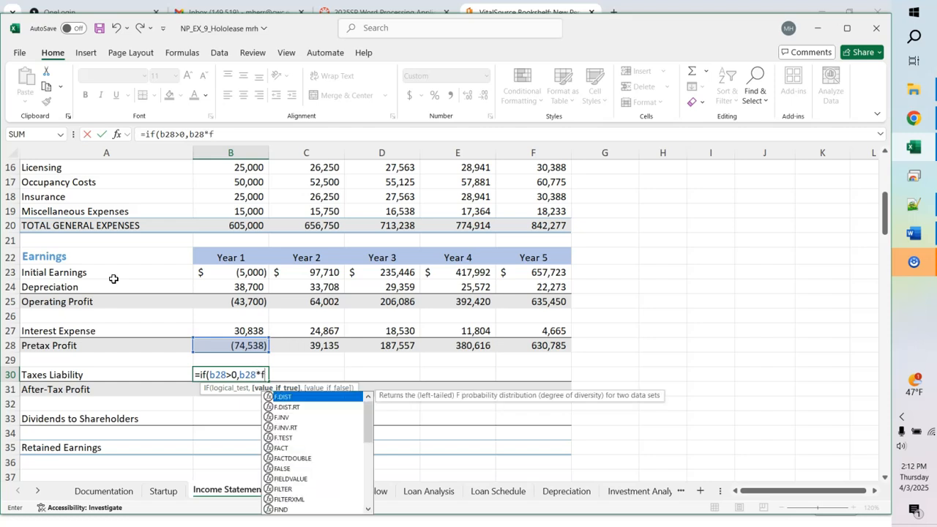
text(5)
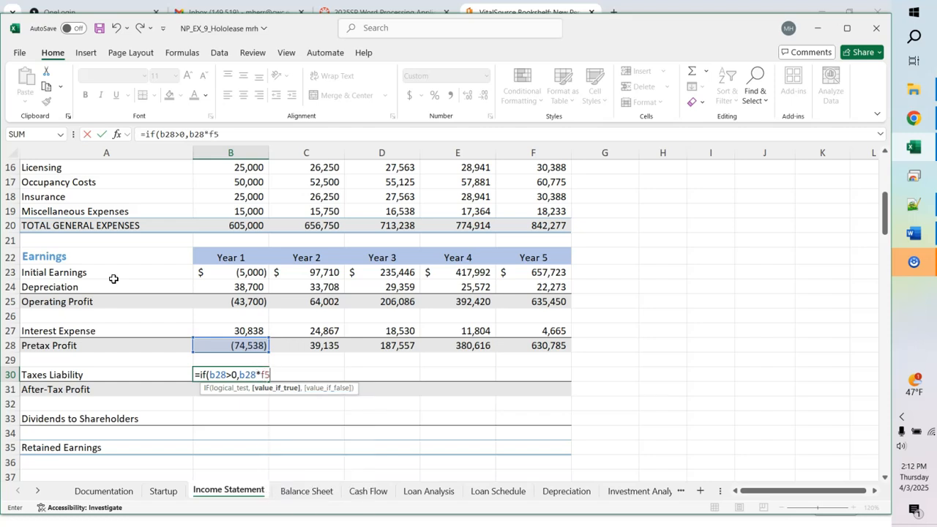
click(264, 374)
key(F4)
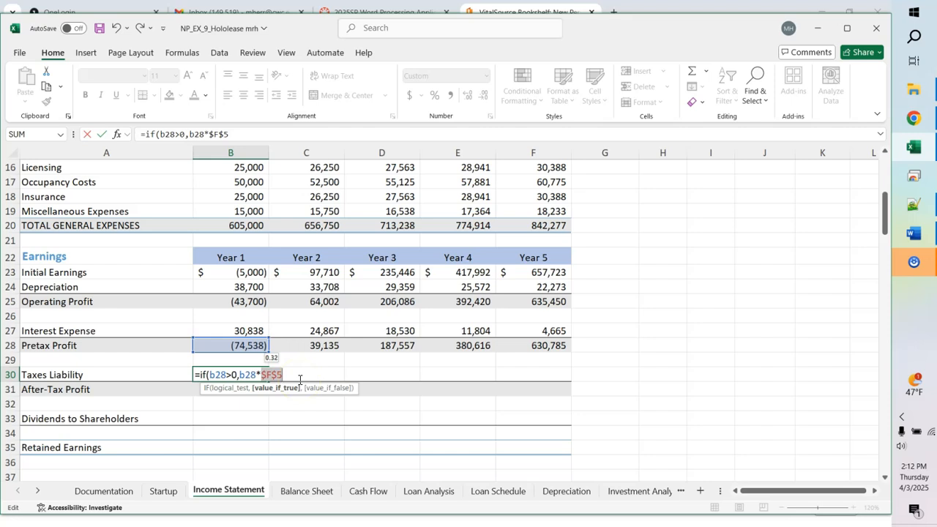
Step: Add an absolute $F$5 reference and a 0 false value, closing the IF formula
text(,)
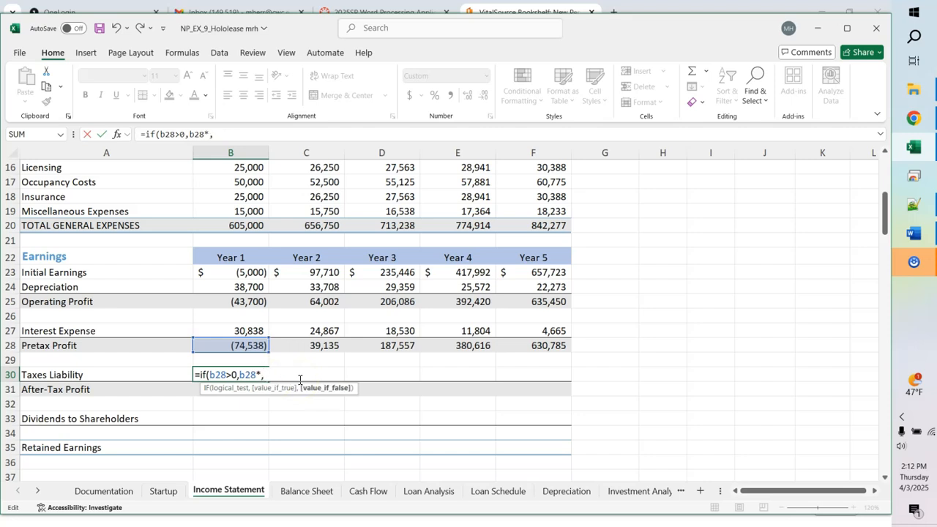
text(f5,)
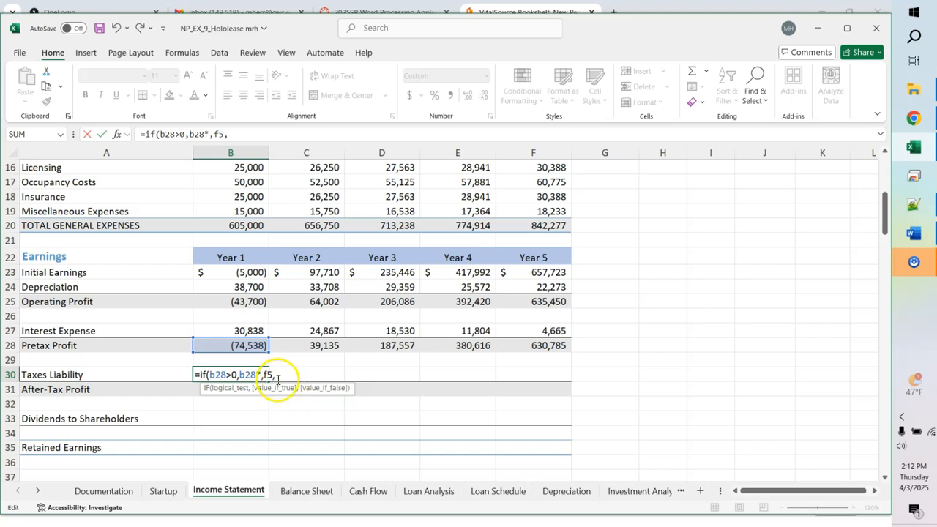
double_click(270, 375)
key(F4)
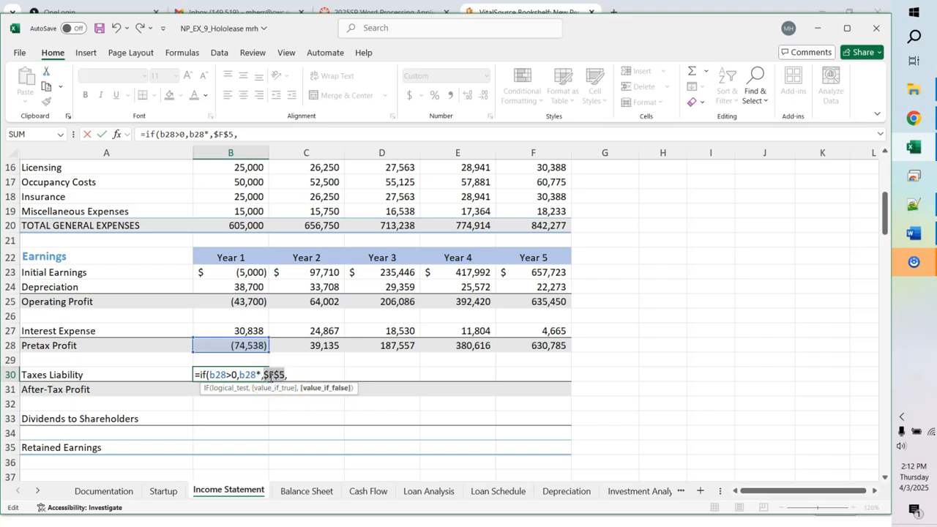
click(294, 375)
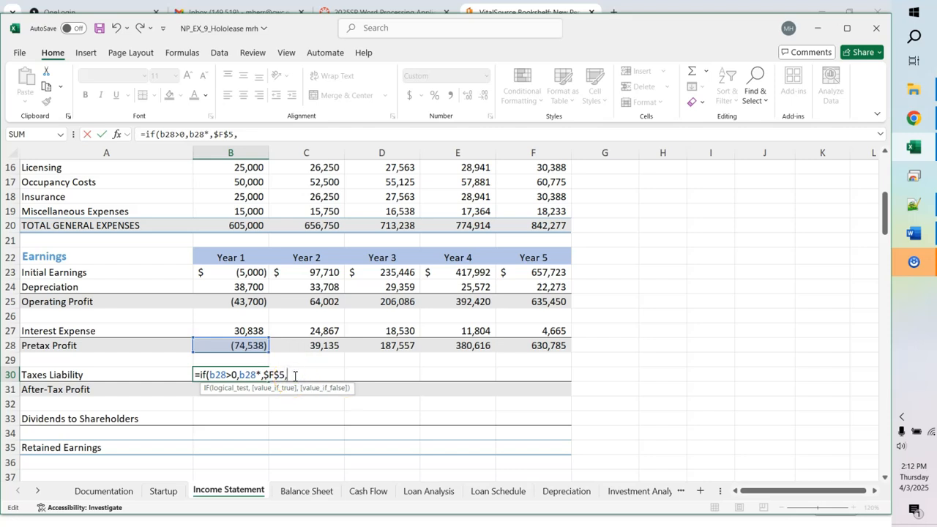
text(0)
key(BackSpace)
text())
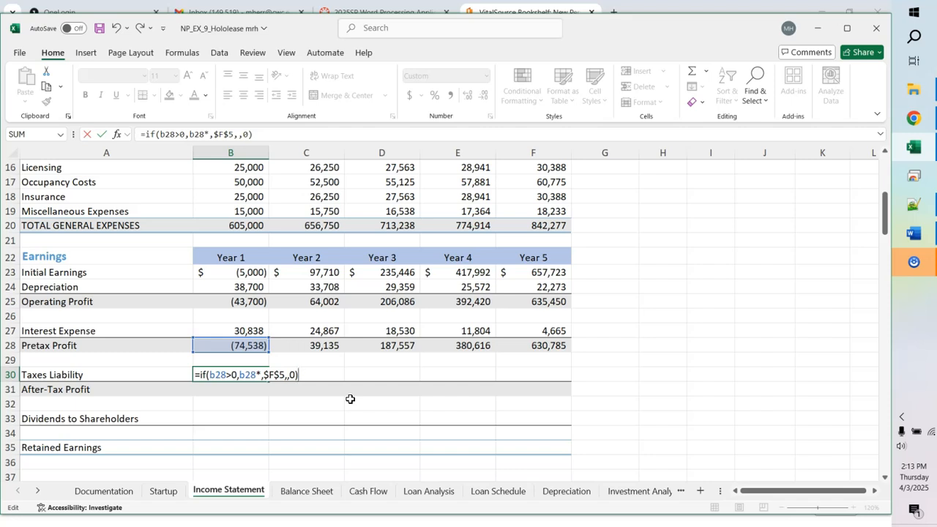
Step: Remove the stray commas and enter =IF(B28>0, B28*$F$5, 0) in B30
click(262, 374)
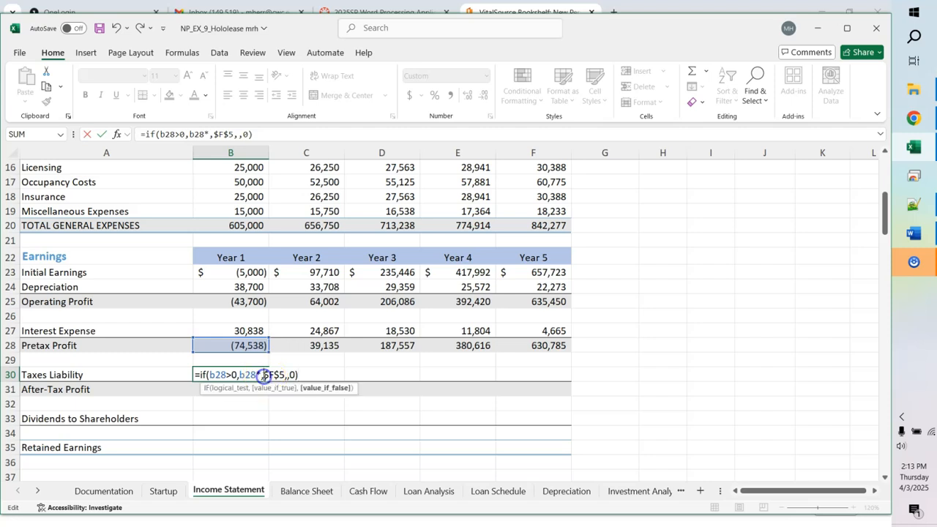
key(Delete)
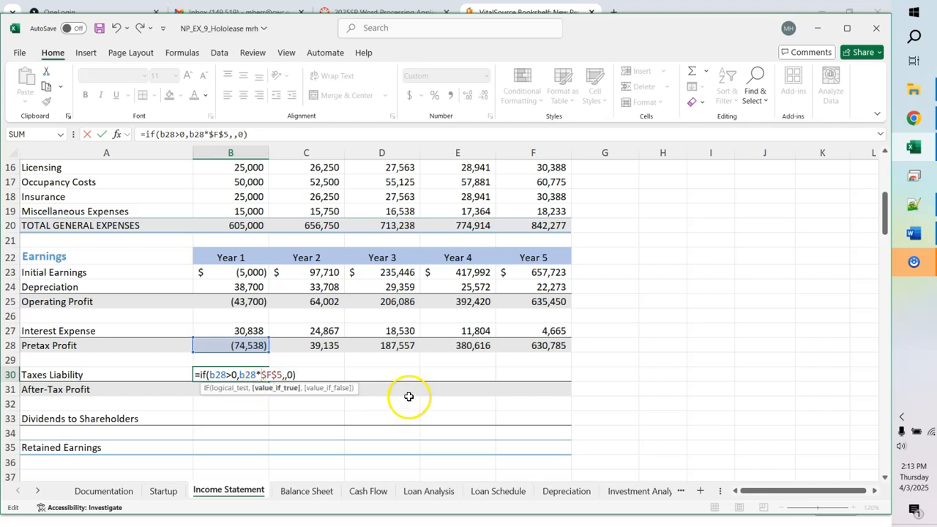
click(287, 375)
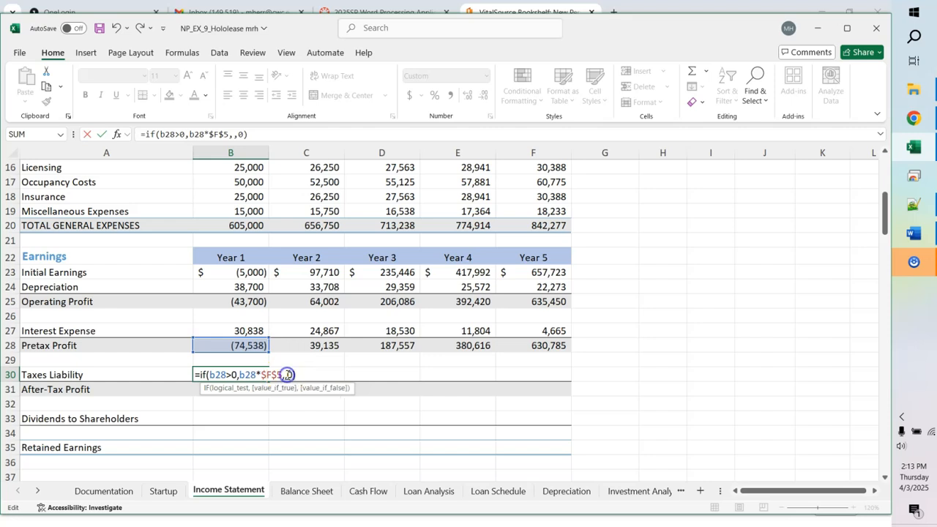
key(BackSpace)
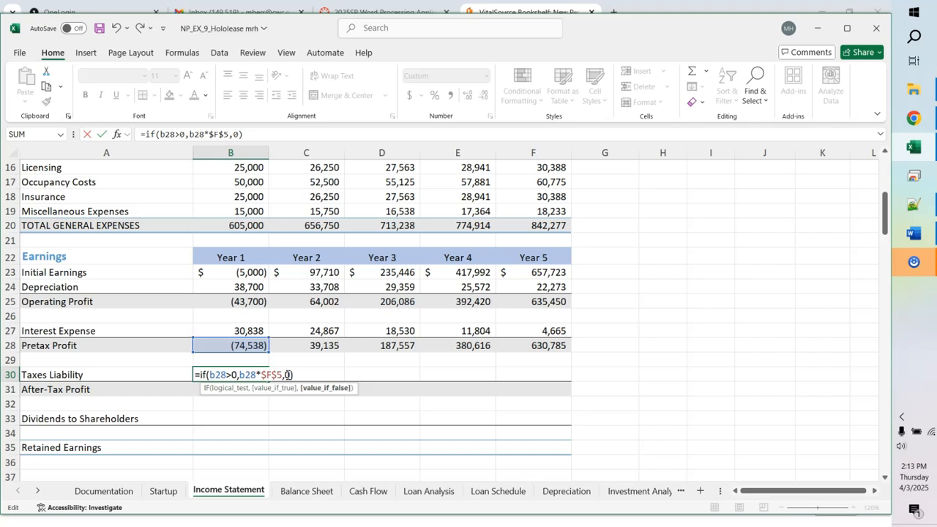
key(Return)
Step: Reopen B30's formula in the formula bar to check the false argument
click(230, 374)
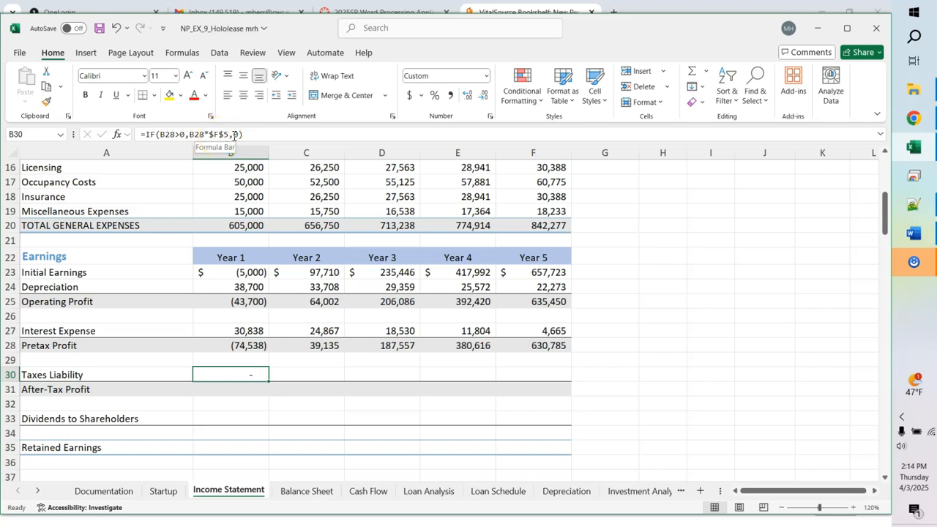
click(230, 135)
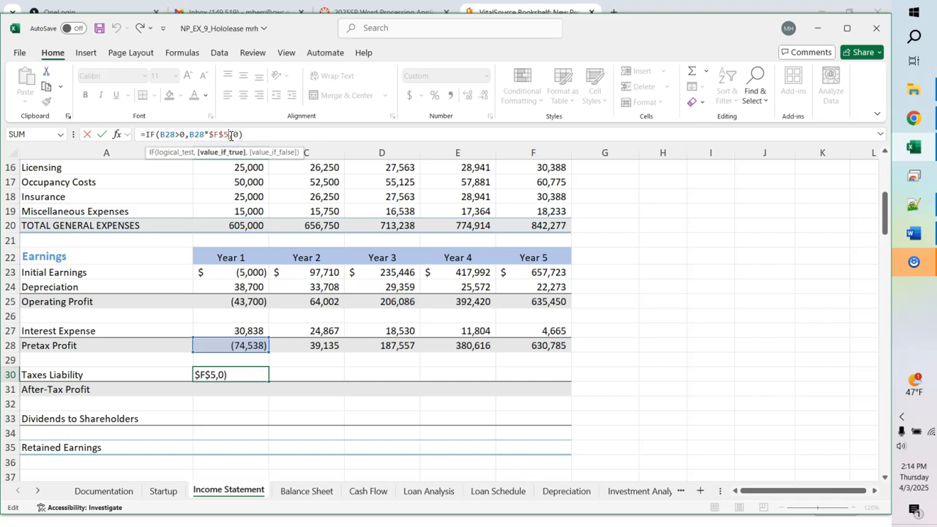
click(232, 136)
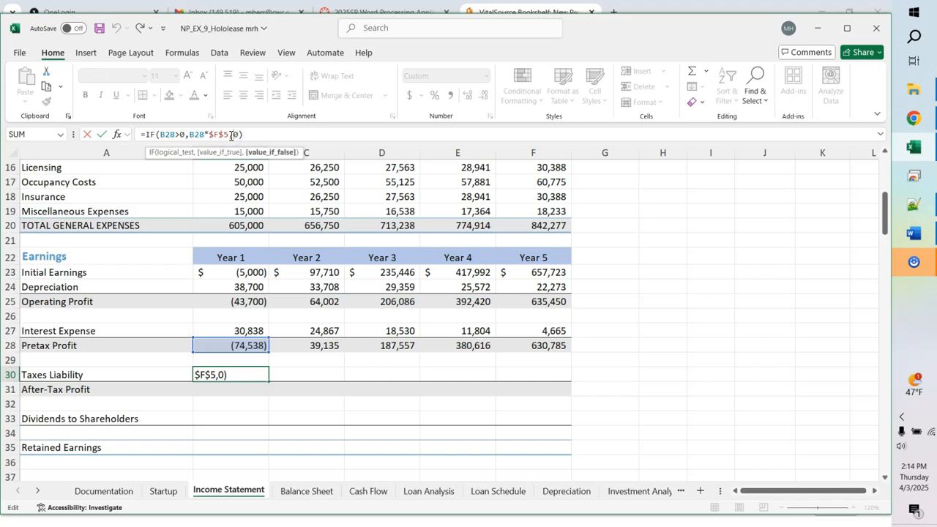
key(Left)
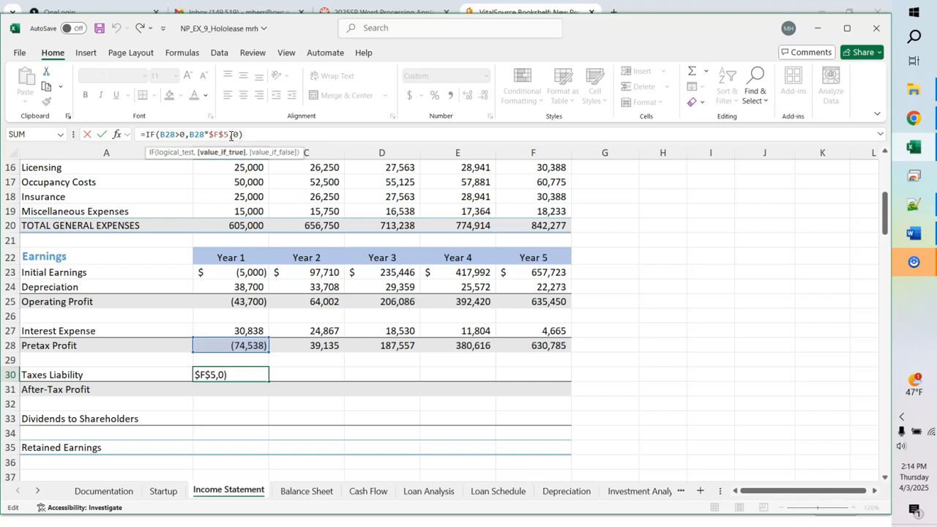
key(Left)
key(Left)
key(Left)
key(Left)
key(Left)
key(Left)
key(Left)
key(Left)
key(Left)
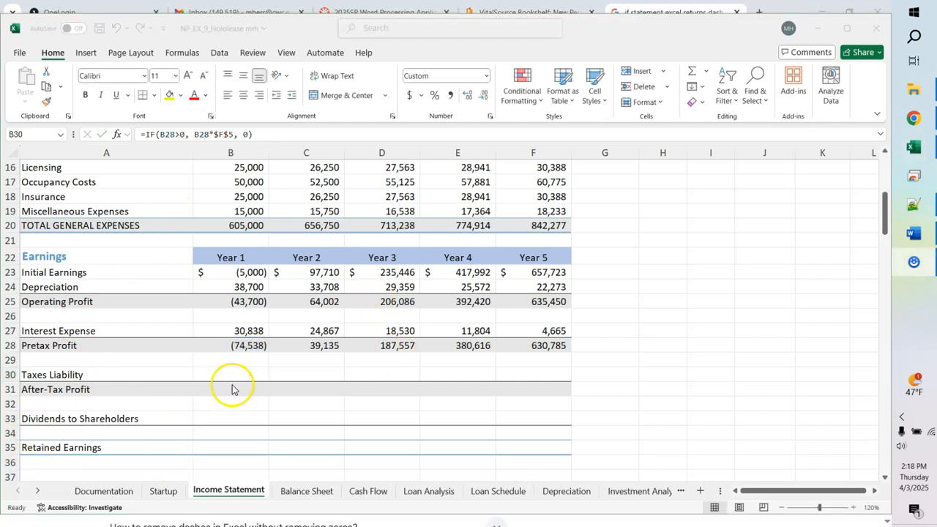
click(237, 376)
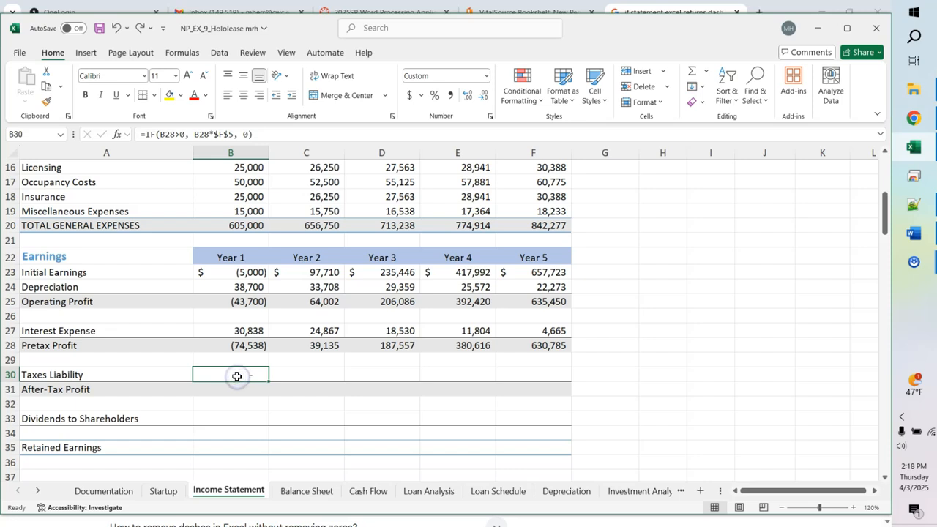
key(ctrl+grave)
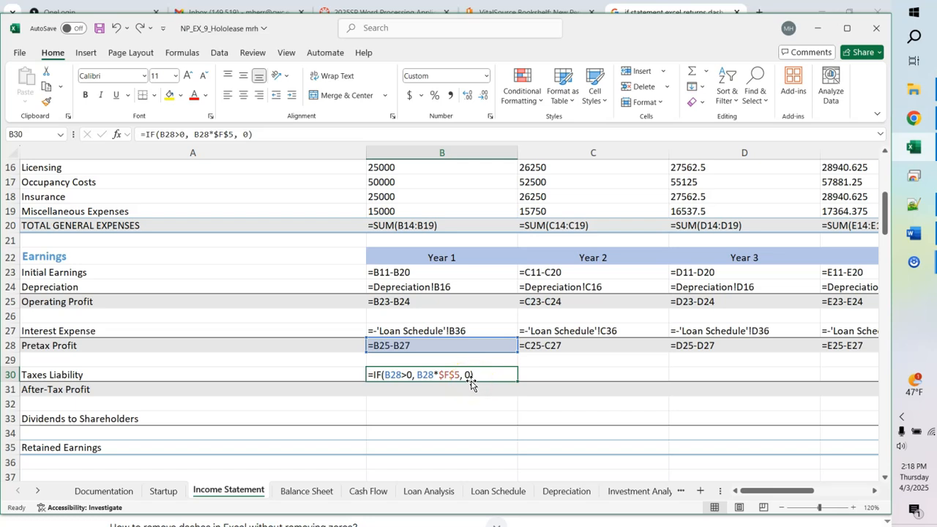
key(ctrl+grave)
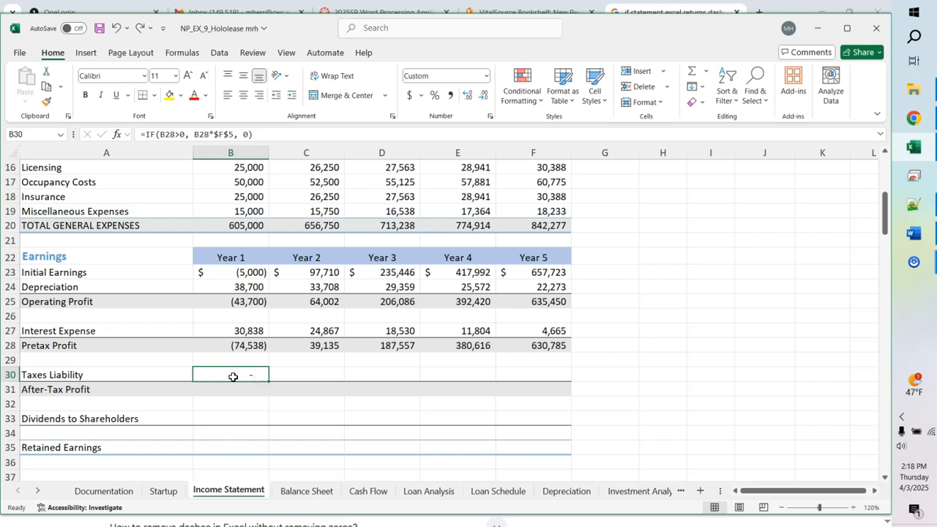
click(484, 77)
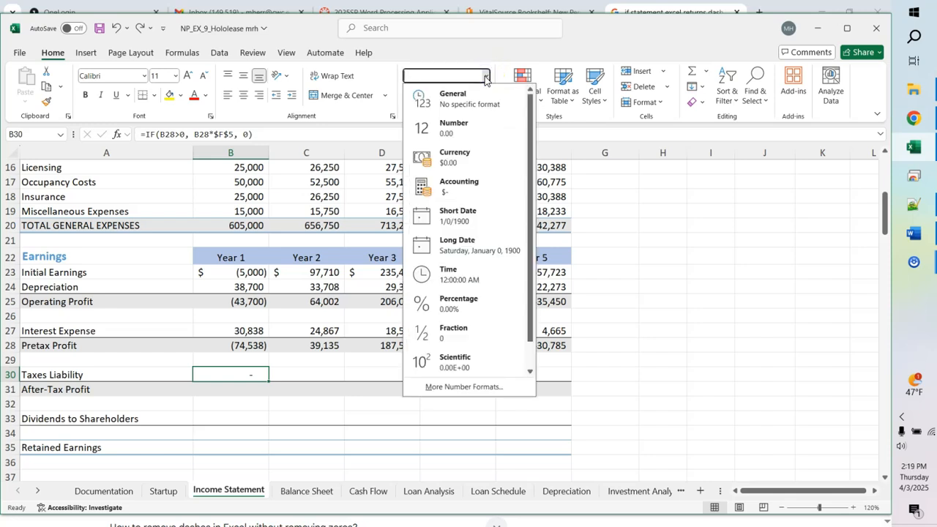
click(476, 99)
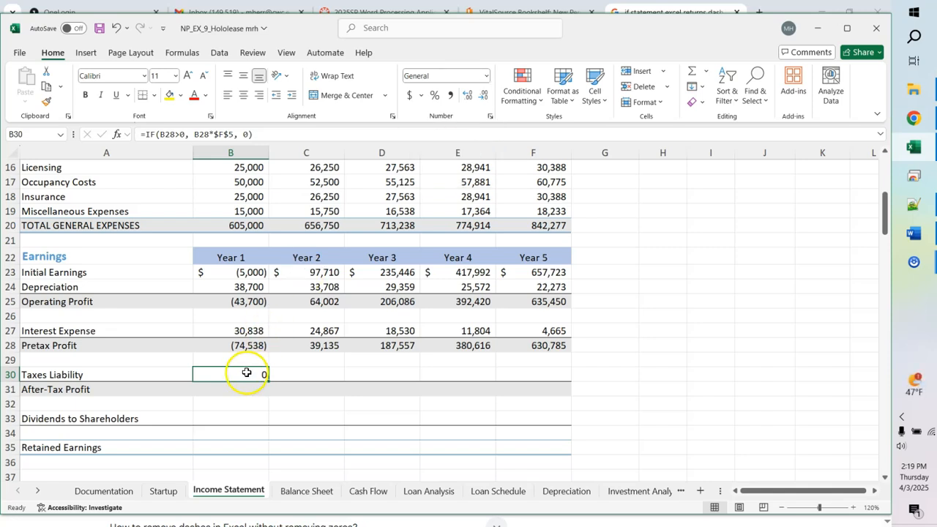
click(487, 77)
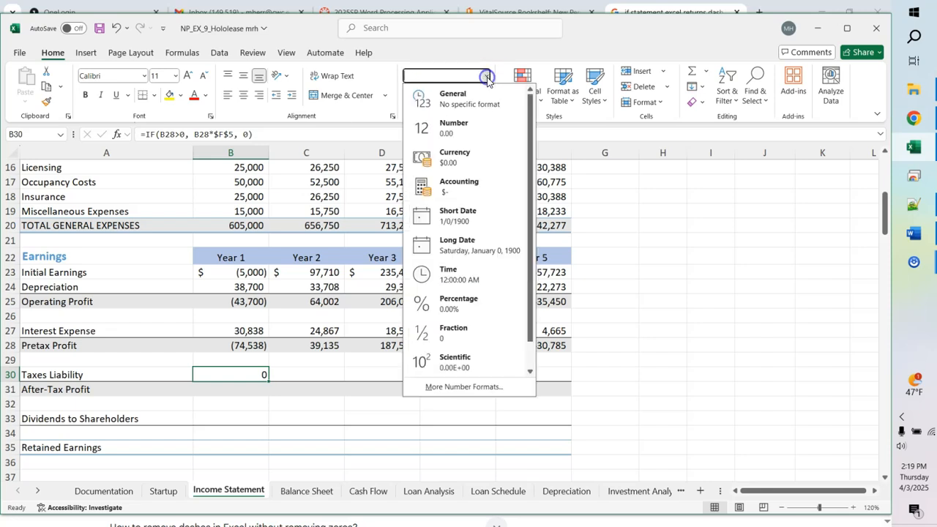
click(471, 137)
click(487, 77)
click(465, 190)
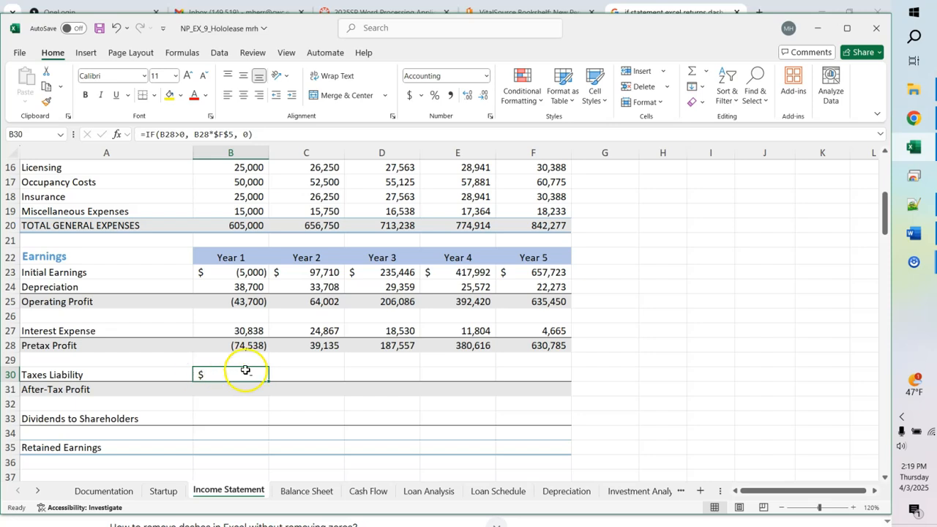
click(485, 78)
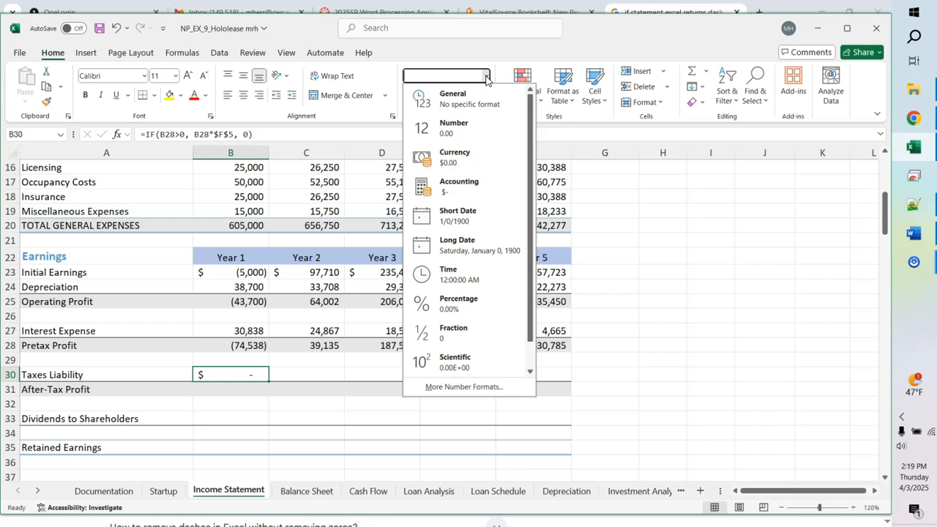
click(486, 54)
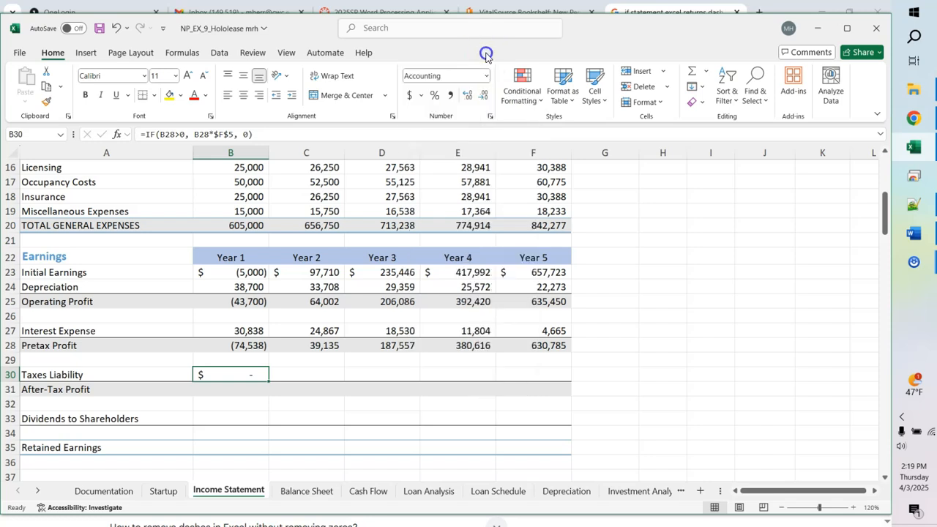
click(117, 30)
click(118, 29)
click(117, 29)
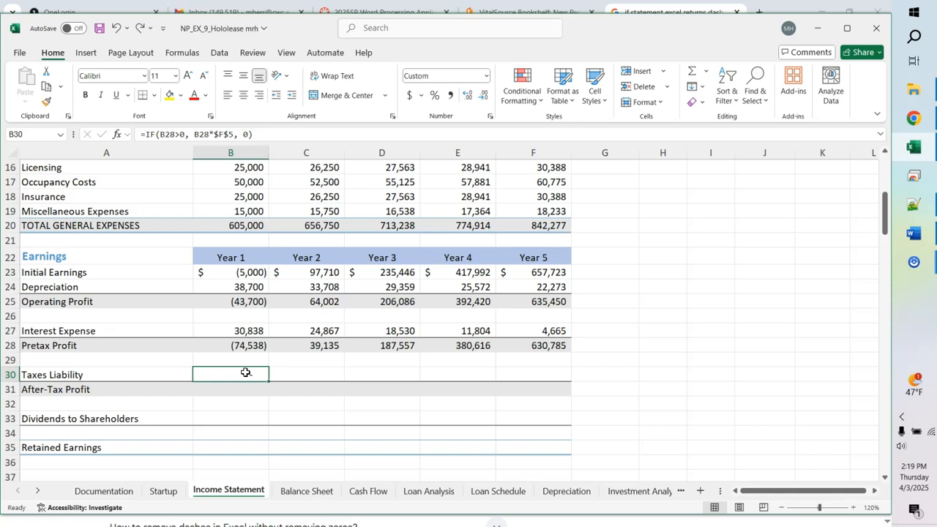
Step: Enter =B28-B30 in B31 so Year 1 After-Tax Profit shows $(74,538)
click(294, 375)
click(225, 390)
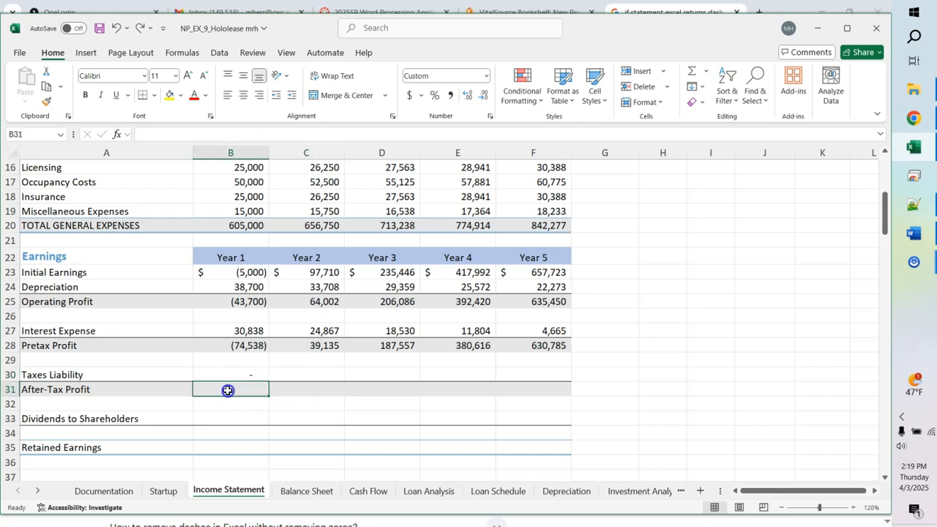
text(=)
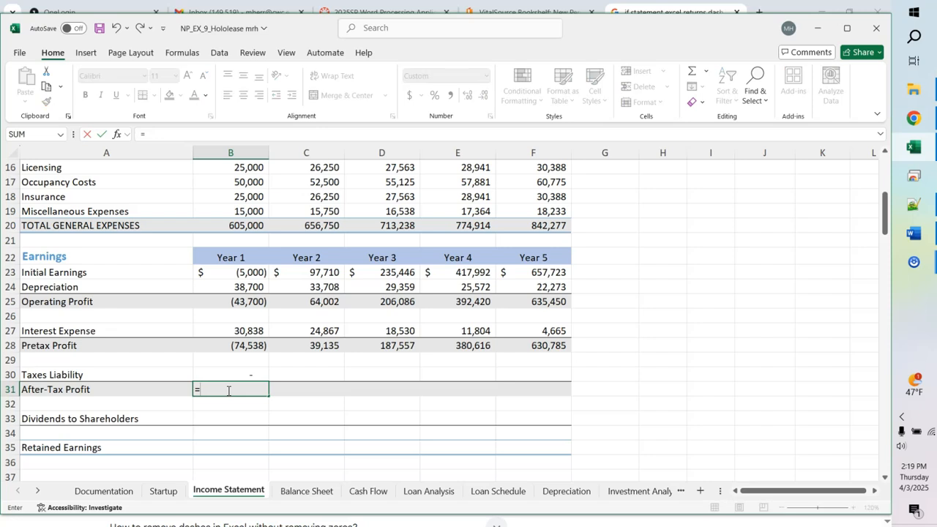
text(b28)
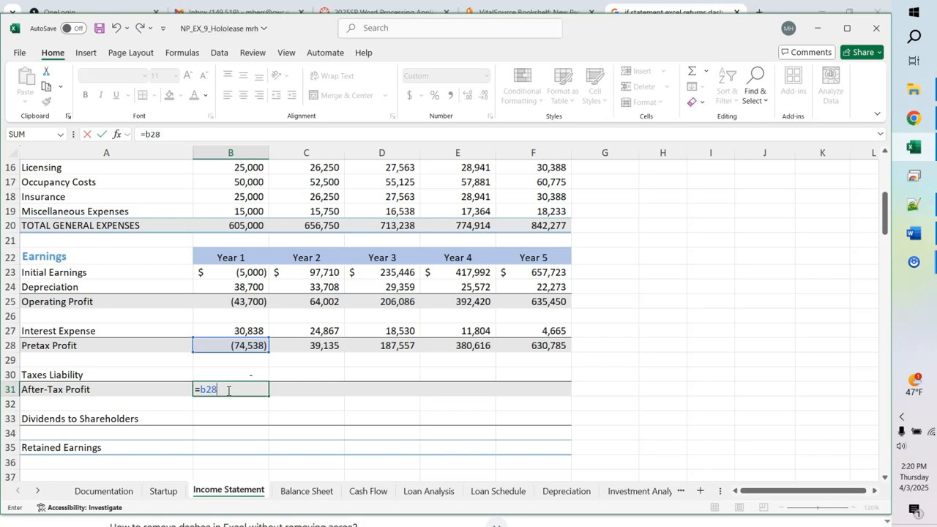
text(-b30)
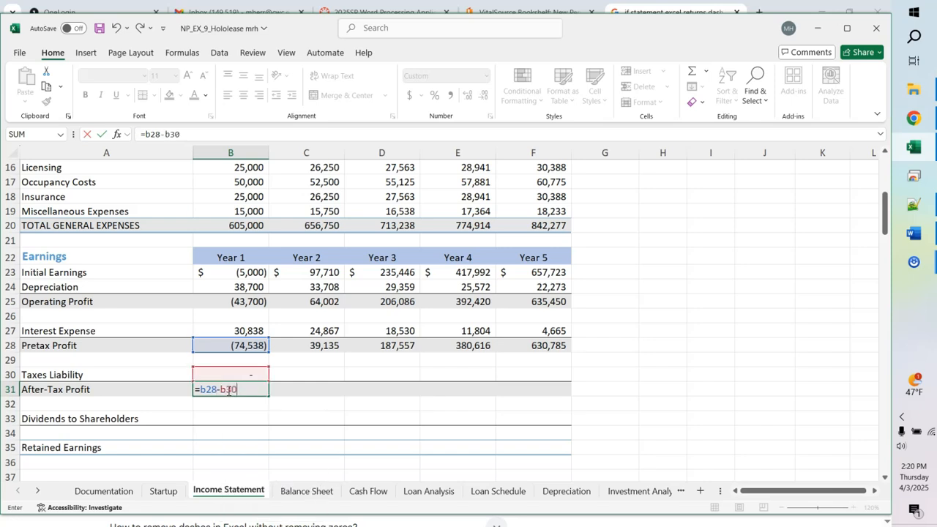
key(Return)
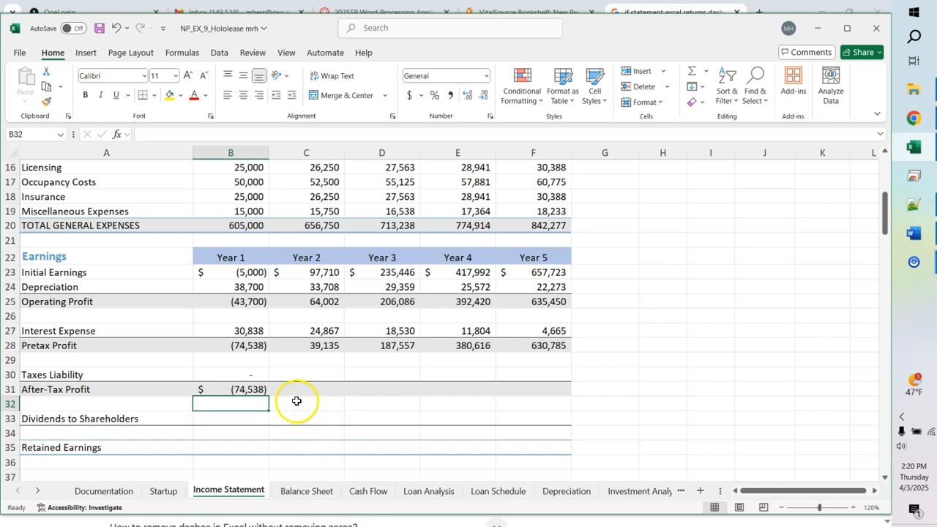
Step: Fill the B30:B31 tax and after-tax formulas across to column F
click(250, 376)
drag(250, 376, 253, 384)
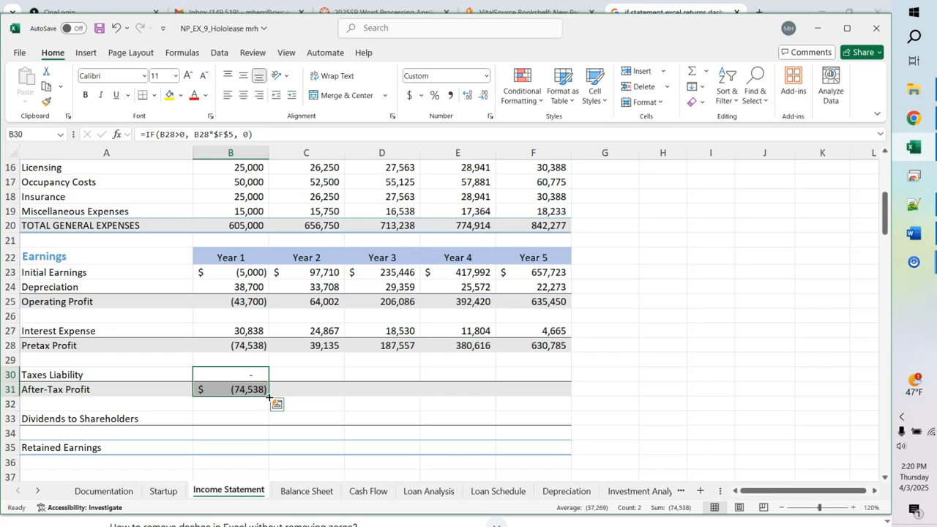
drag(269, 397, 558, 389)
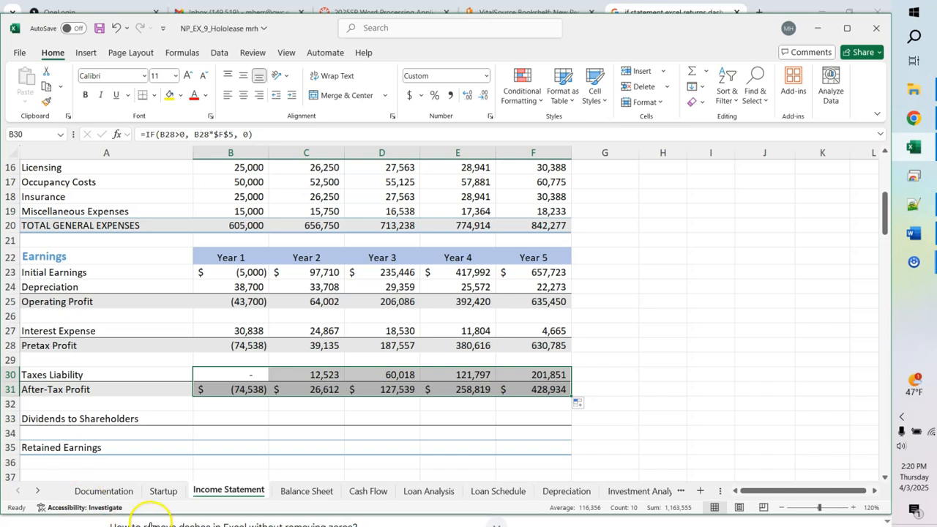
Step: Show formulas with Ctrl+` to verify the filled Years 2–5 cells
key(ctrl+grave)
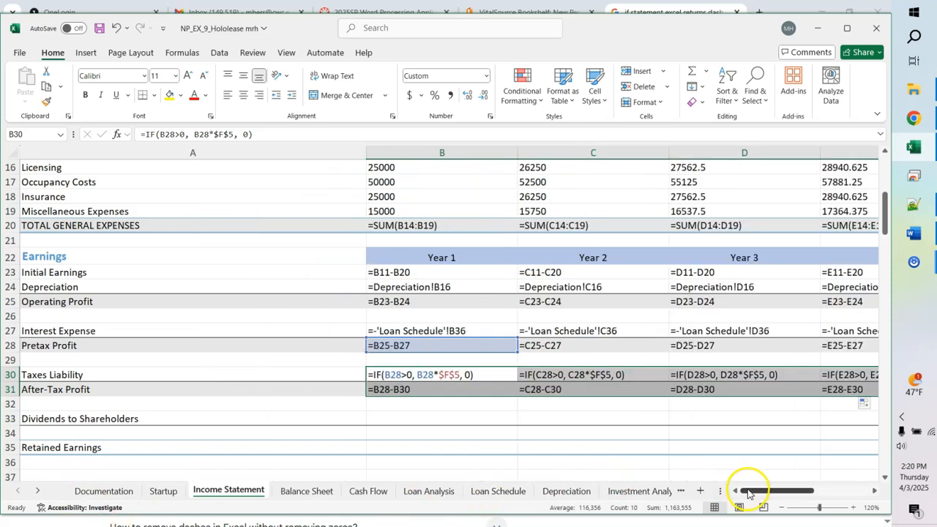
drag(750, 492, 778, 500)
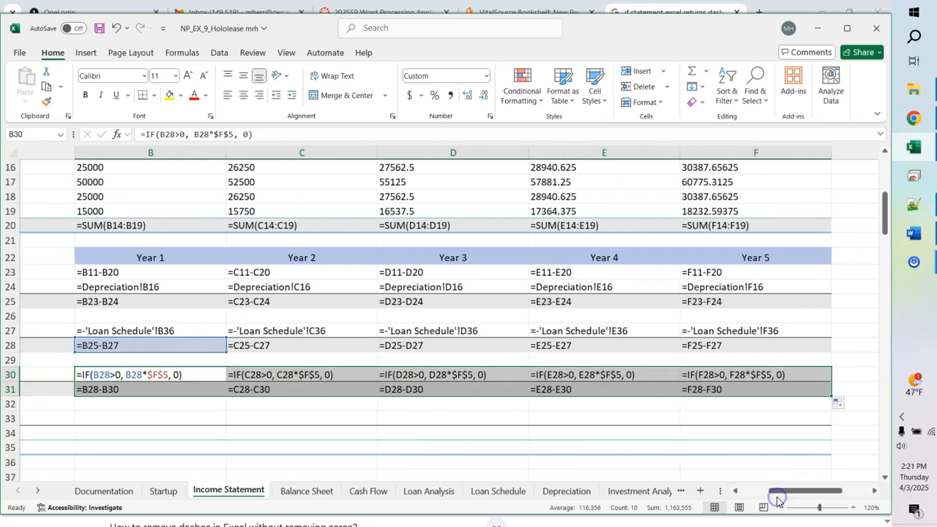
click(693, 424)
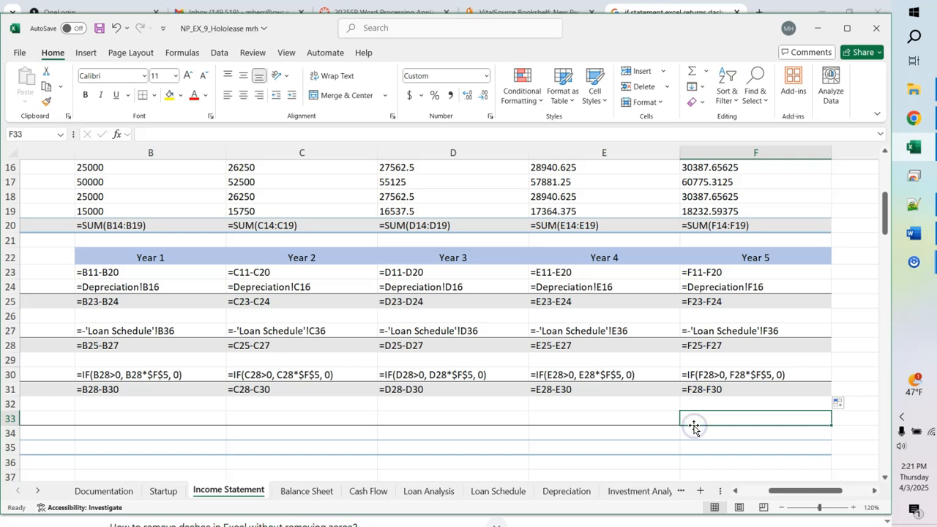